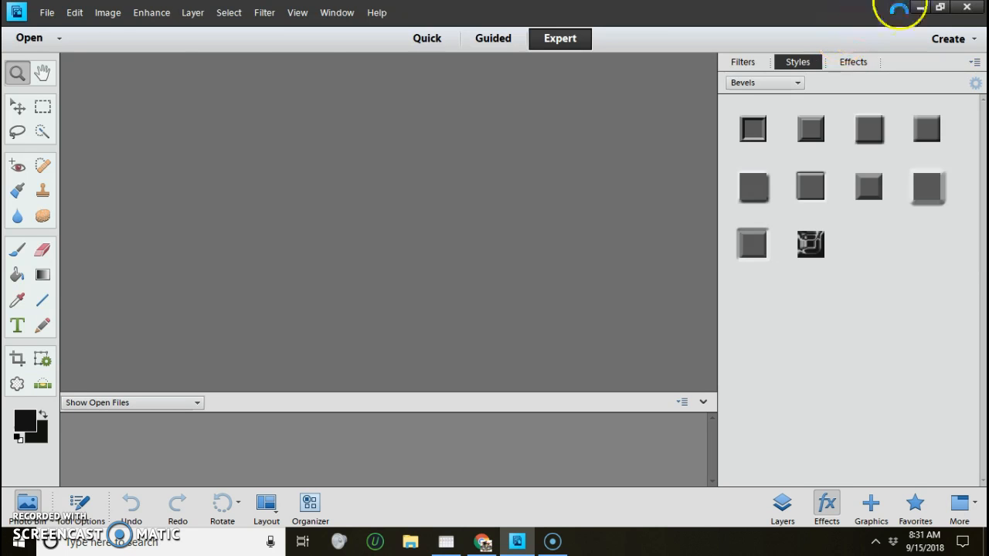
# Step: Switch to Chrome and copy the enlarged blue Anonymous flag image from the hacking wallpaper results to the clipboard
pyautogui.hotkey('alt', 'Tab')
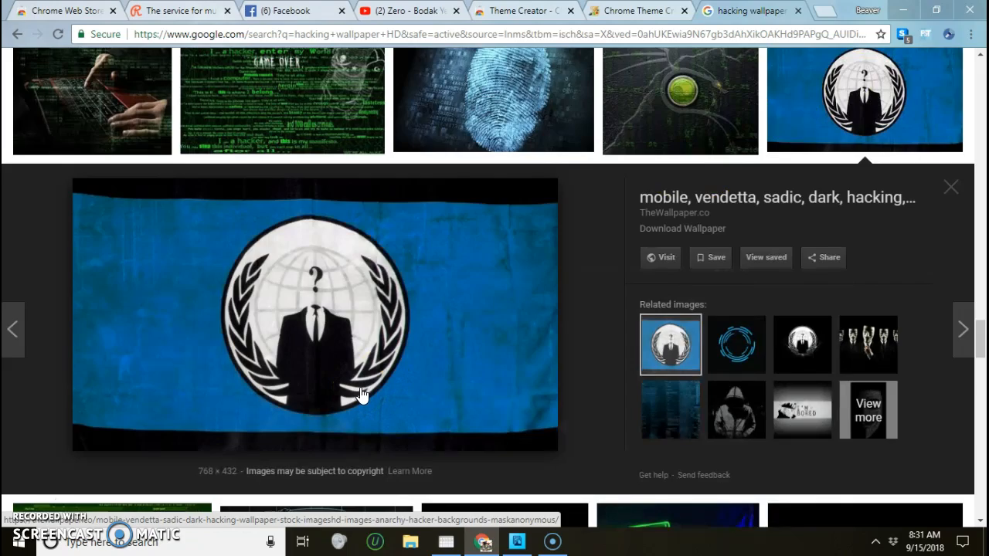
pyautogui.scroll(-5, 361, 391)
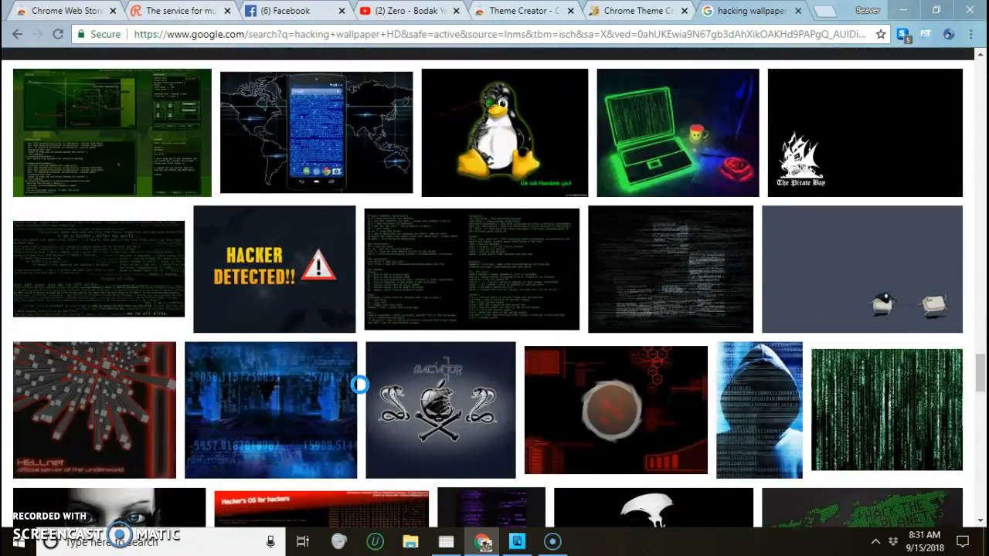
pyautogui.scroll(-5, 361, 392)
pyautogui.scroll(5, 361, 391)
pyautogui.scroll(-6, 363, 394)
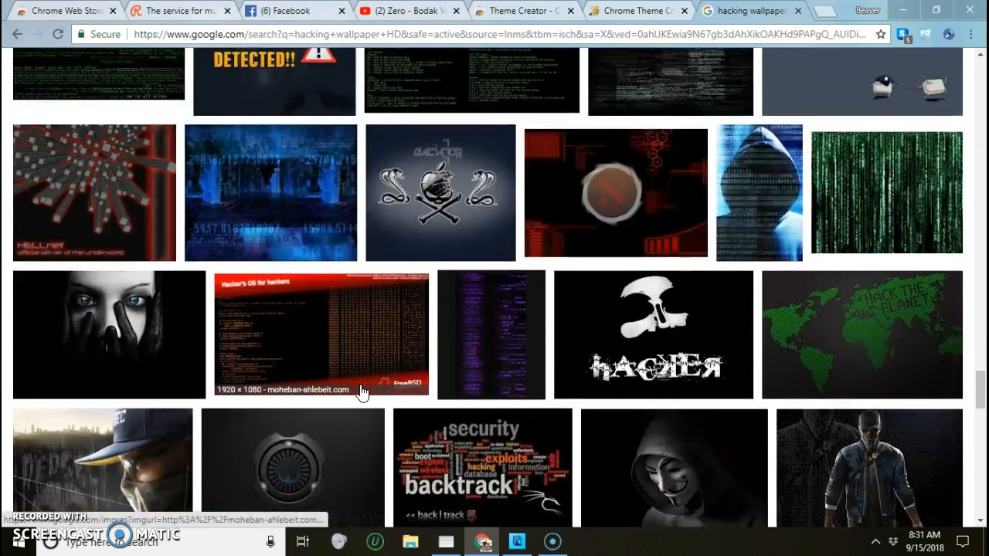
pyautogui.scroll(10, 363, 393)
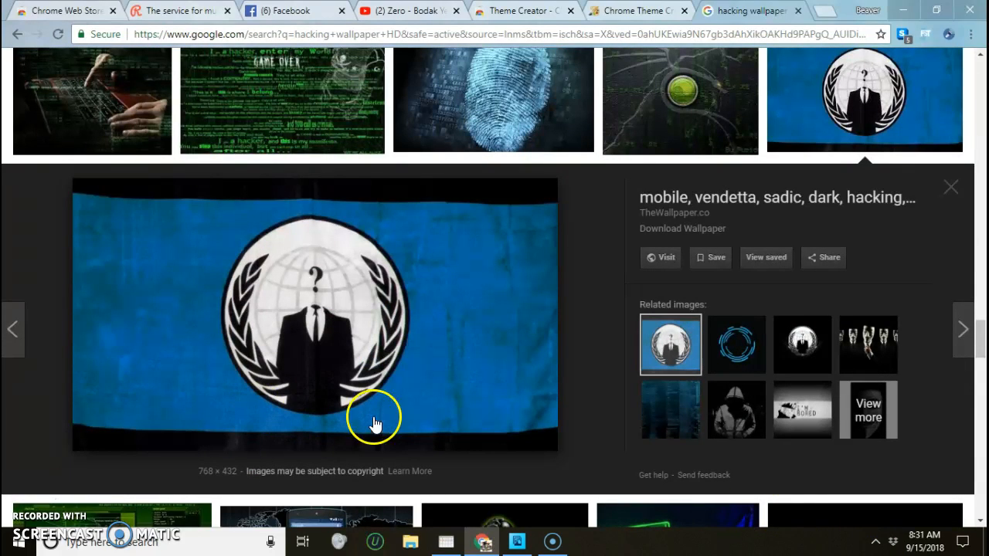
pyautogui.rightClick(142, 268)
pyautogui.click(360, 473)
pyautogui.click(294, 408)
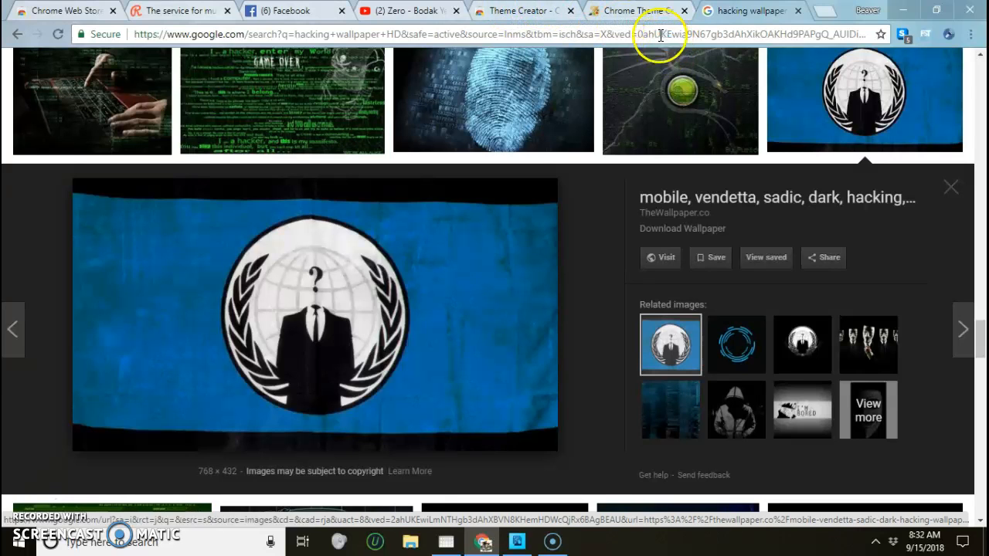
# Step: View the ThemeBeta and Theme Creator pages, and create a new image from the clipboard in Photoshop Elements
pyautogui.click(635, 10)
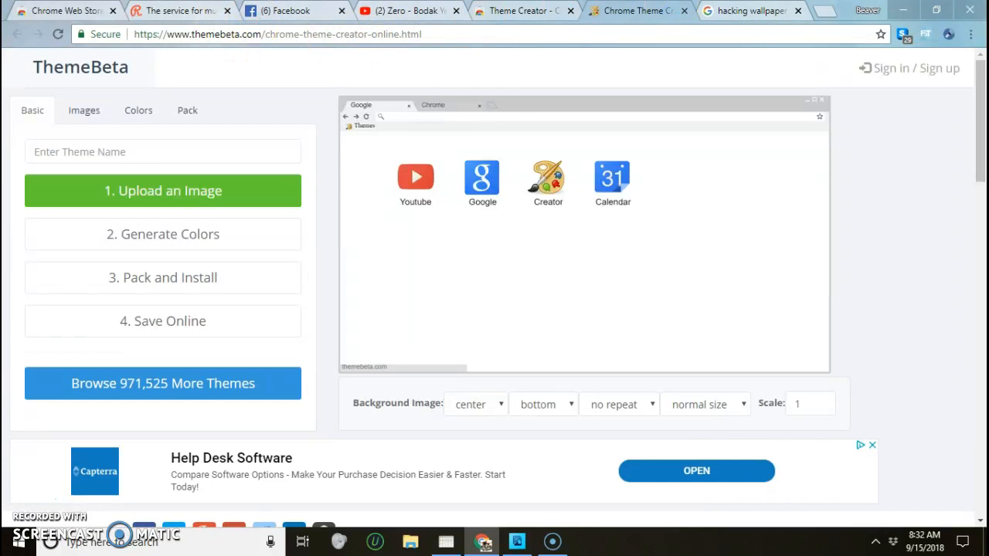
pyautogui.click(520, 10)
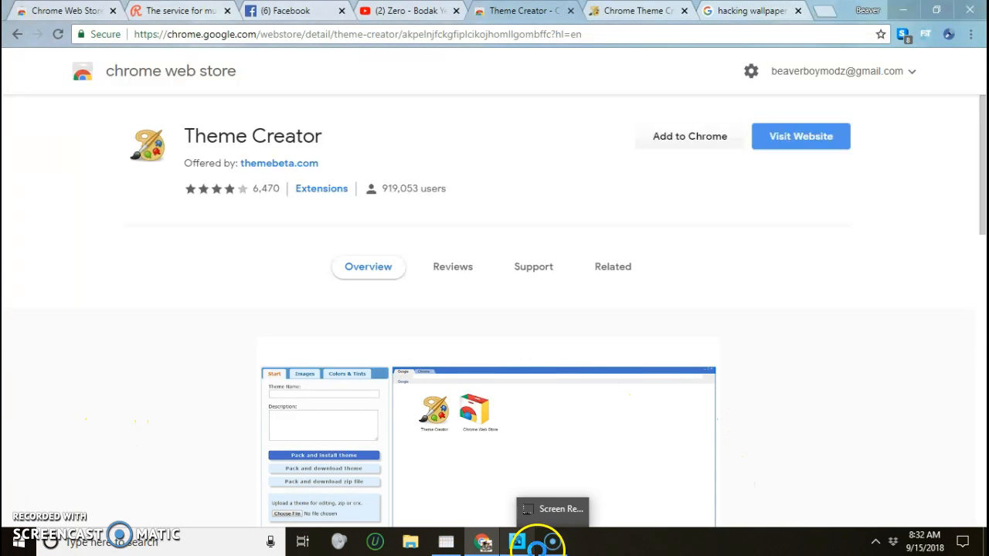
pyautogui.click(517, 542)
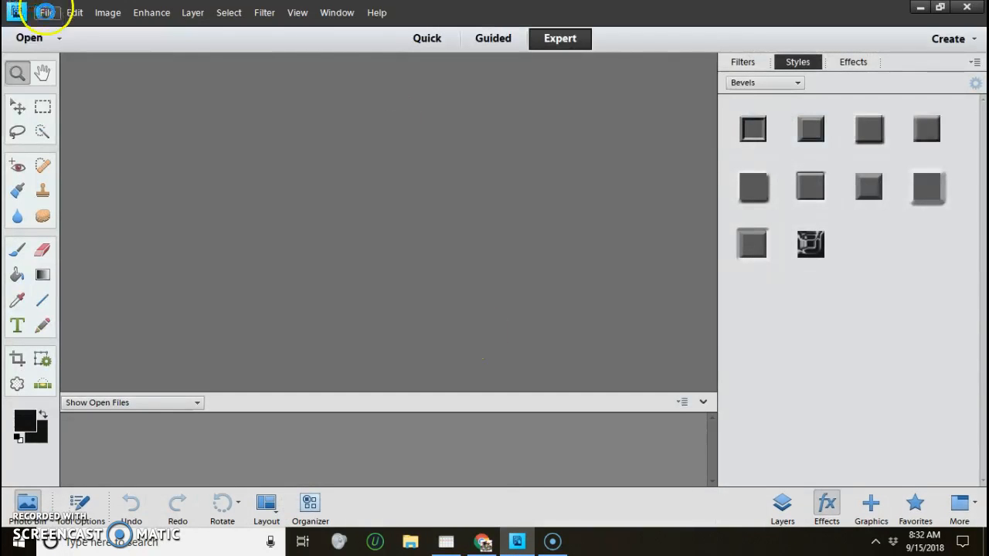
pyautogui.click(46, 13)
pyautogui.click(179, 24)
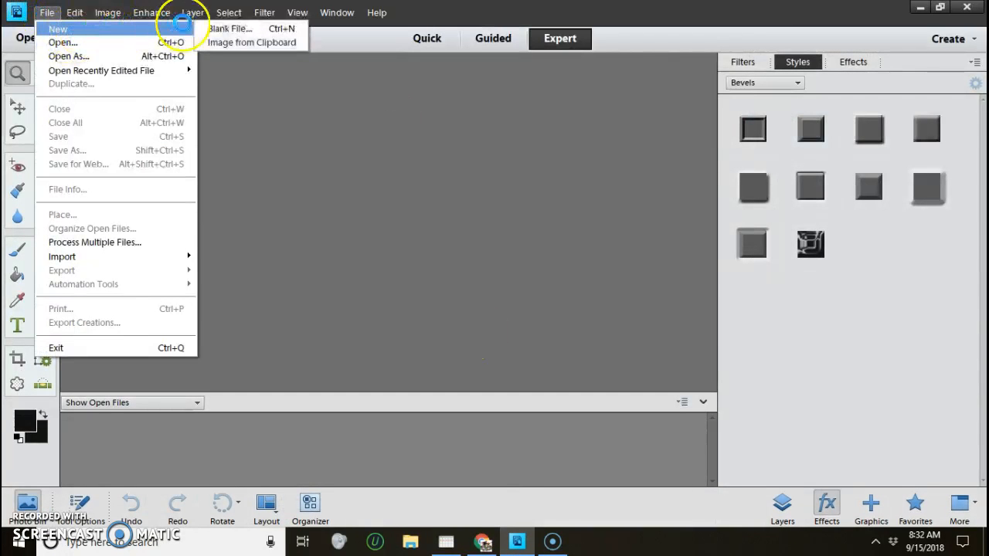
pyautogui.click(226, 42)
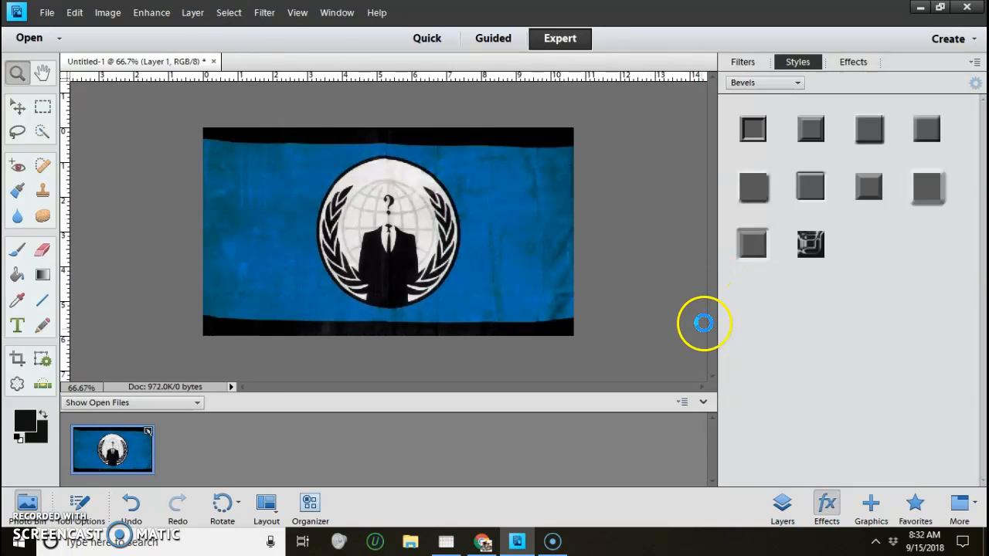
# Step: Apply a Hue/Saturation adjustment to the pasted image with hue +21, saturation +7 and lightness -18
pyautogui.click(151, 13)
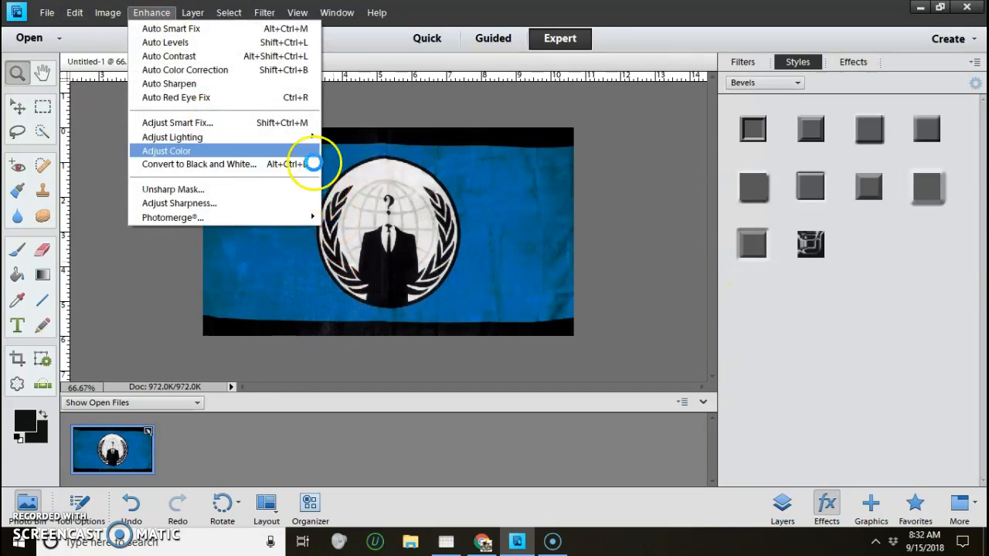
pyautogui.moveTo(304, 152)
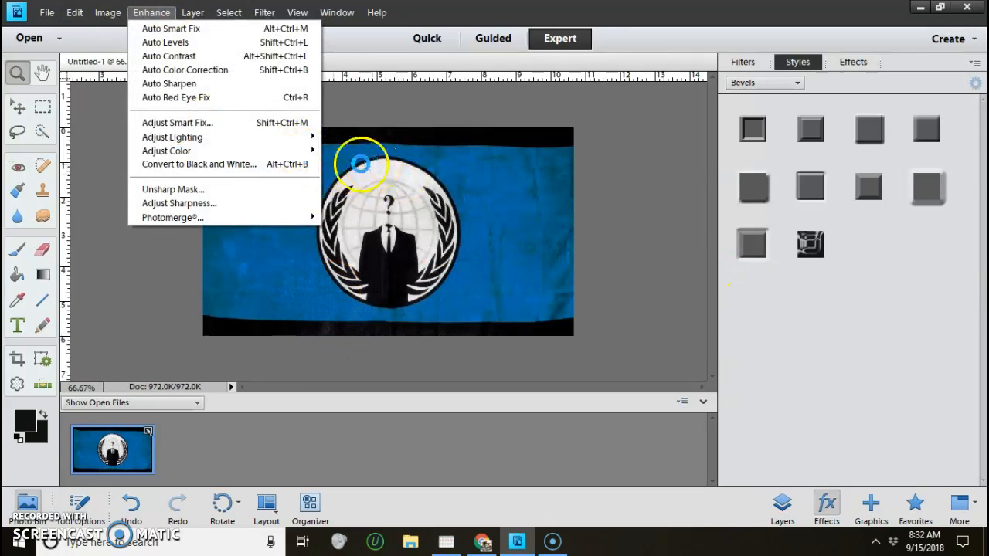
pyautogui.click(387, 168)
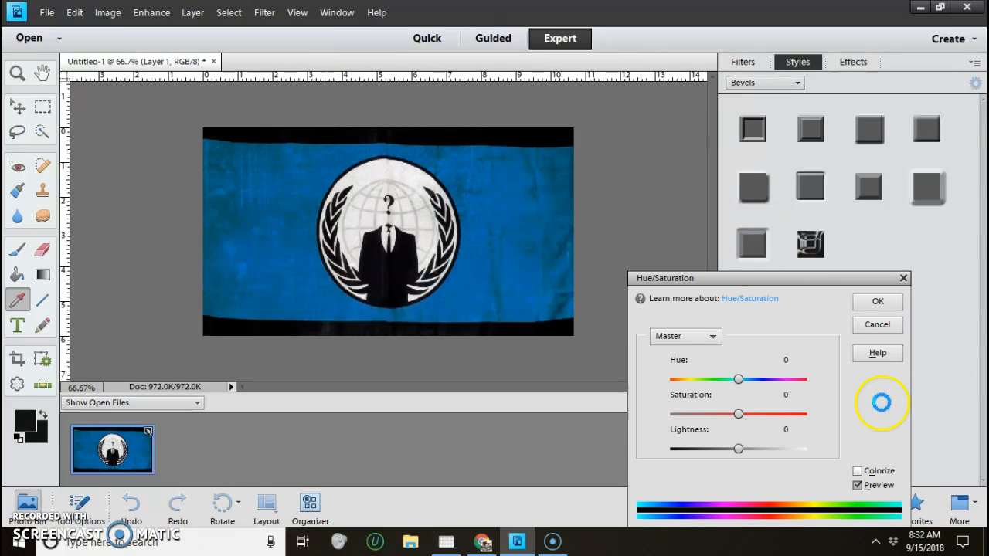
pyautogui.moveTo(743, 378)
pyautogui.mouseDown()
pyautogui.moveTo(832, 311)
pyautogui.moveTo(744, 378)
pyautogui.moveTo(660, 388)
pyautogui.moveTo(799, 384)
pyautogui.moveTo(711, 384)
pyautogui.moveTo(751, 395)
pyautogui.mouseUp()
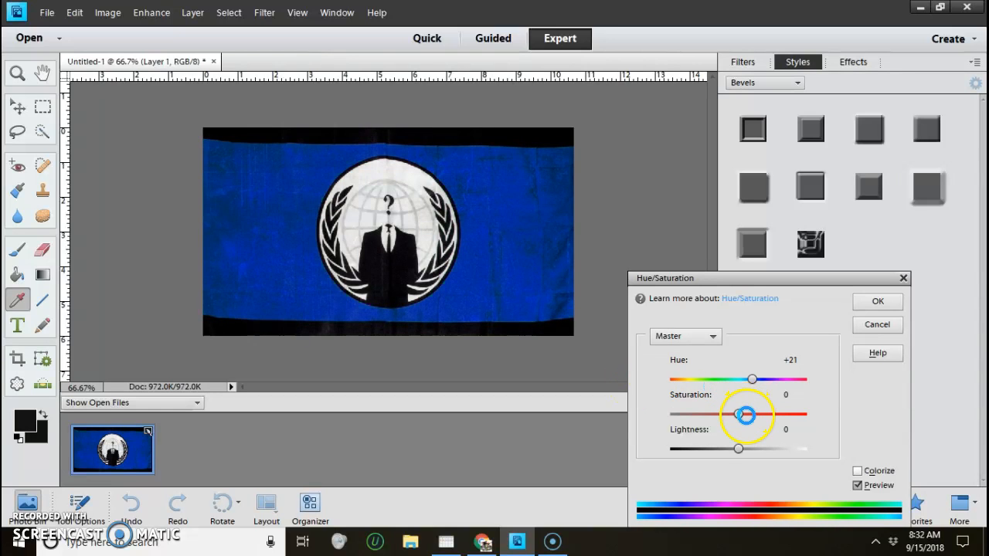
pyautogui.moveTo(737, 447)
pyautogui.mouseDown()
pyautogui.moveTo(686, 451)
pyautogui.moveTo(740, 459)
pyautogui.mouseUp()
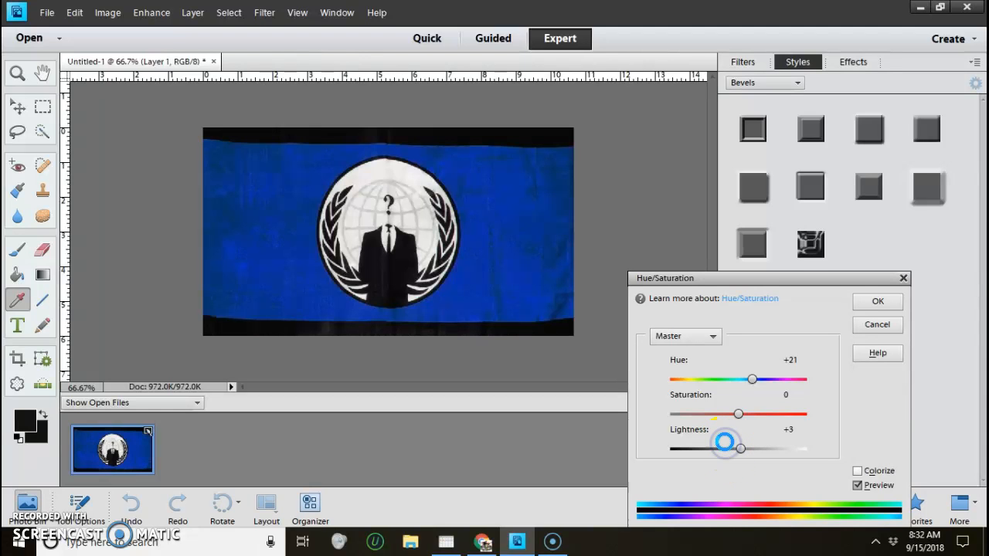
pyautogui.moveTo(726, 448); pyautogui.dragTo(727, 449)
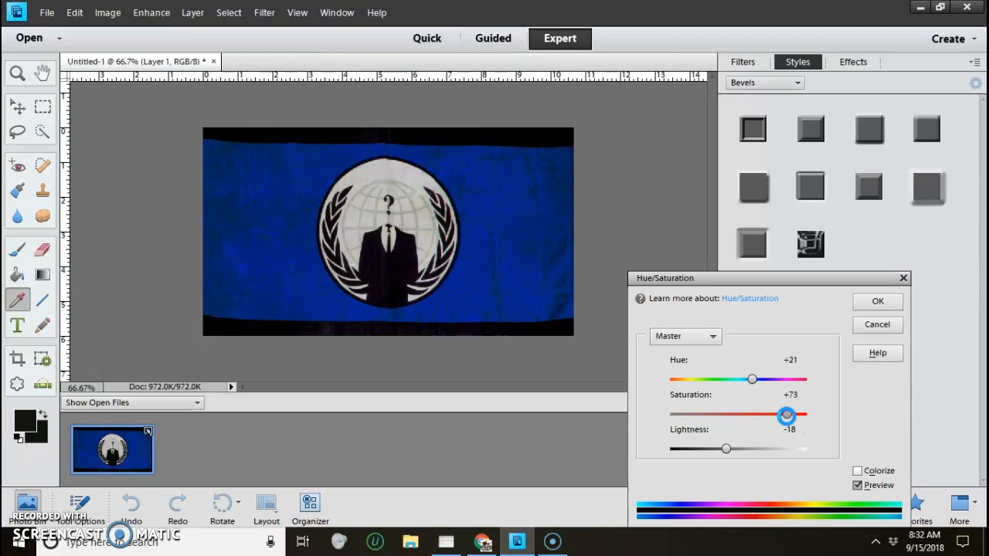
pyautogui.moveTo(777, 417); pyautogui.dragTo(741, 427)
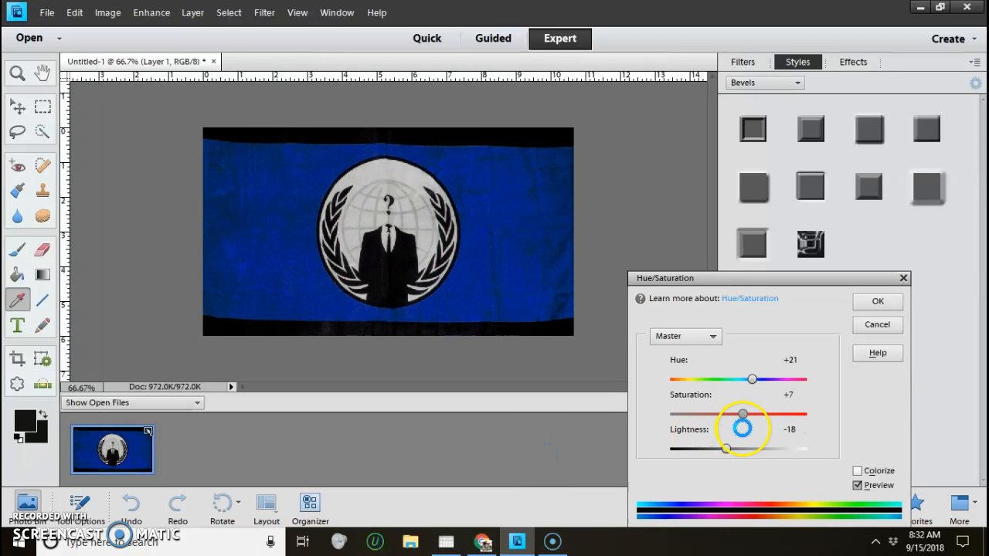
pyautogui.click(865, 302)
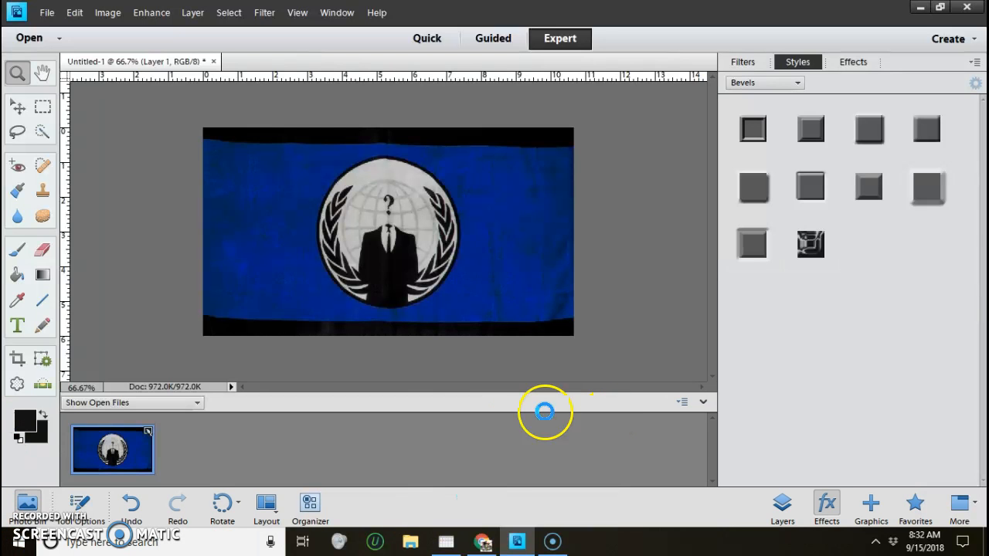
# Step: Switch back to Chrome and browse the hacking wallpaper image results for other background candidates
pyautogui.click(446, 542)
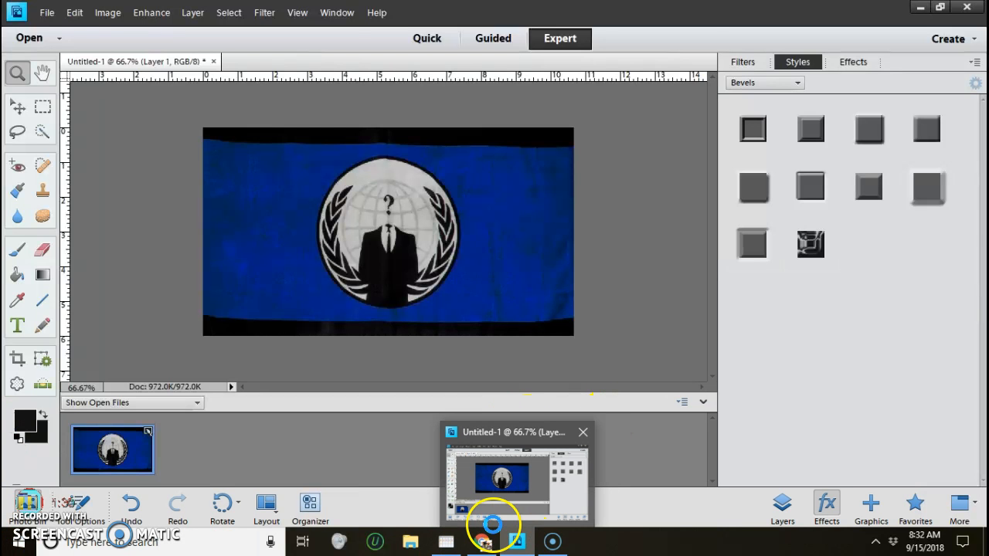
pyautogui.click(482, 540)
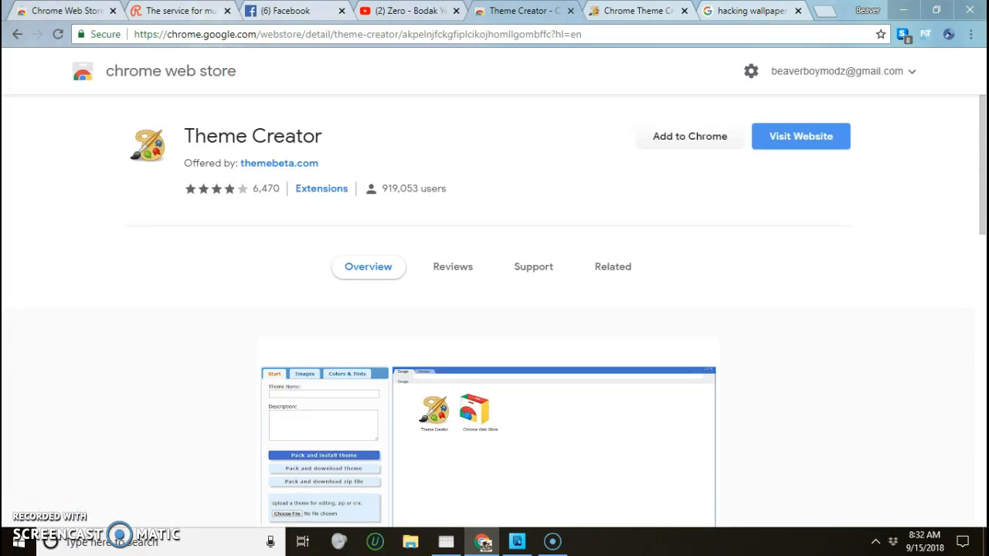
pyautogui.click(745, 11)
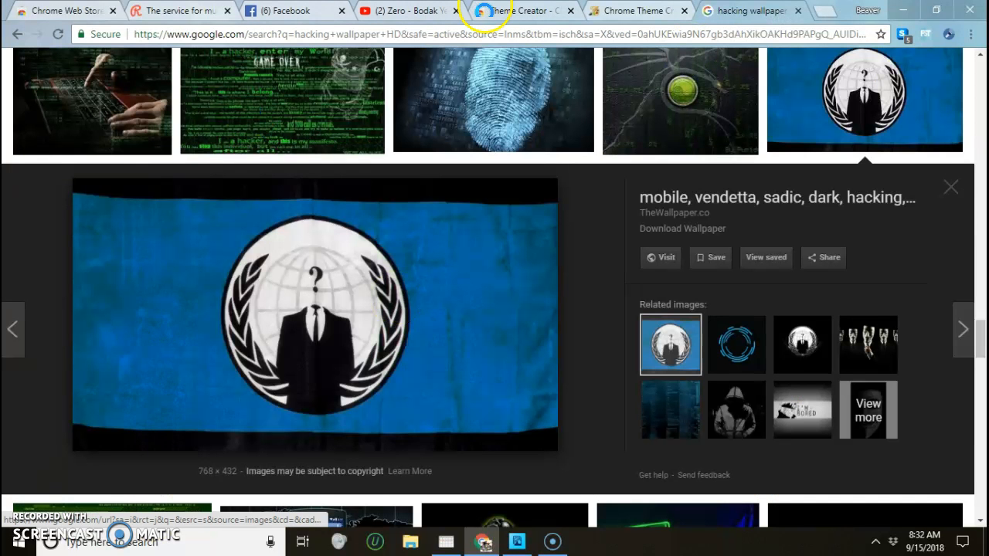
pyautogui.scroll(-1, 437, 80)
pyautogui.scroll(-4, 437, 79)
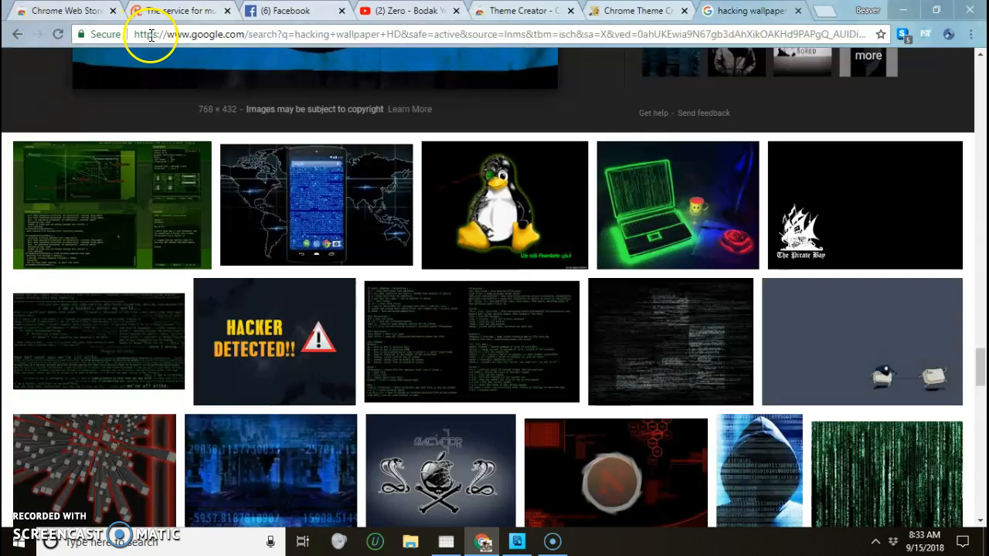
pyautogui.scroll(-4, 680, 72)
pyautogui.click(679, 72)
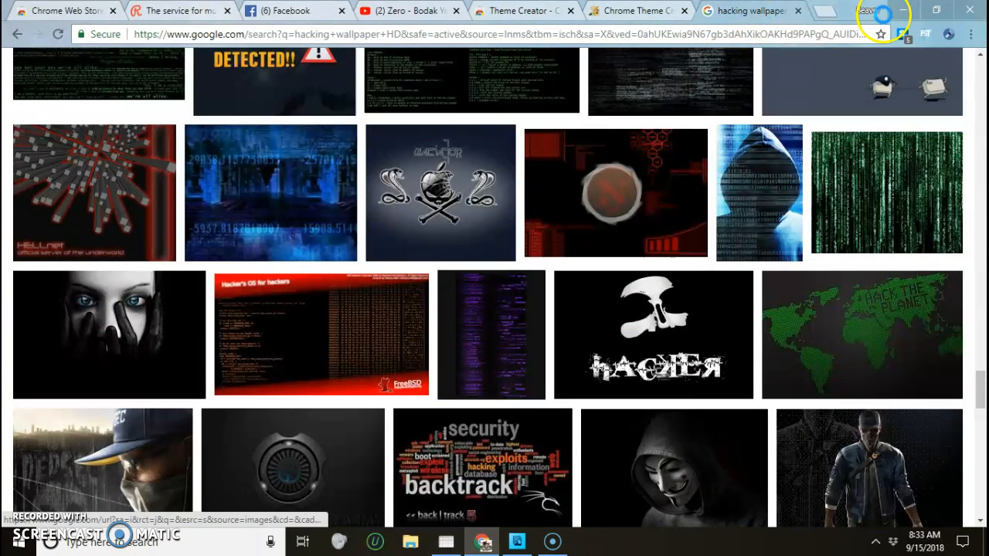
pyautogui.scroll(-6, 812, 265)
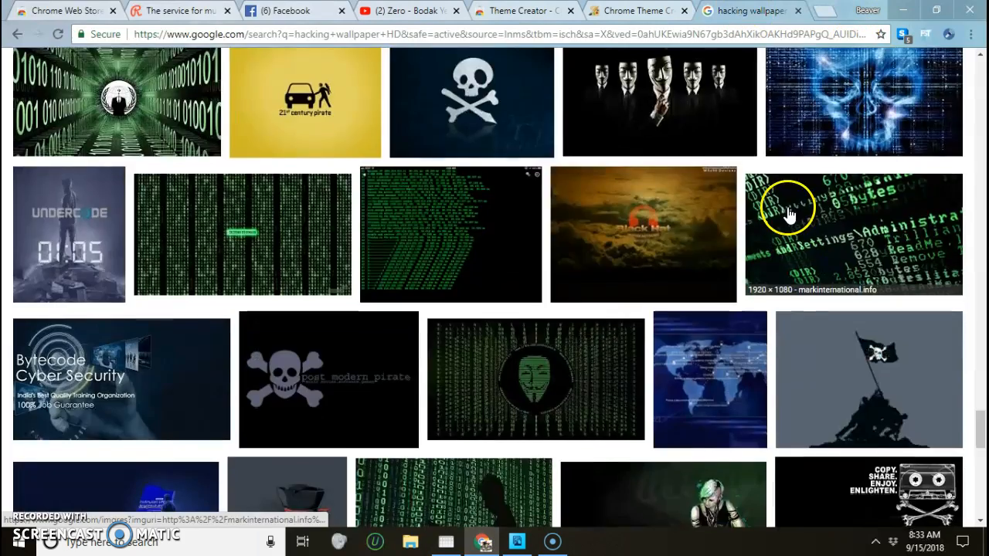
pyautogui.scroll(-3, 792, 210)
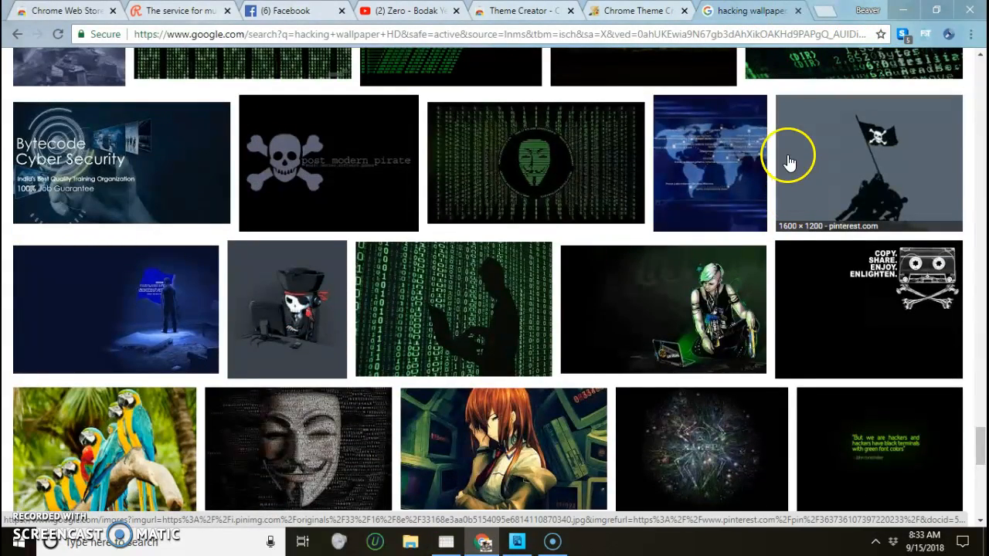
pyautogui.scroll(-3, 788, 154)
pyautogui.scroll(-3, 796, 212)
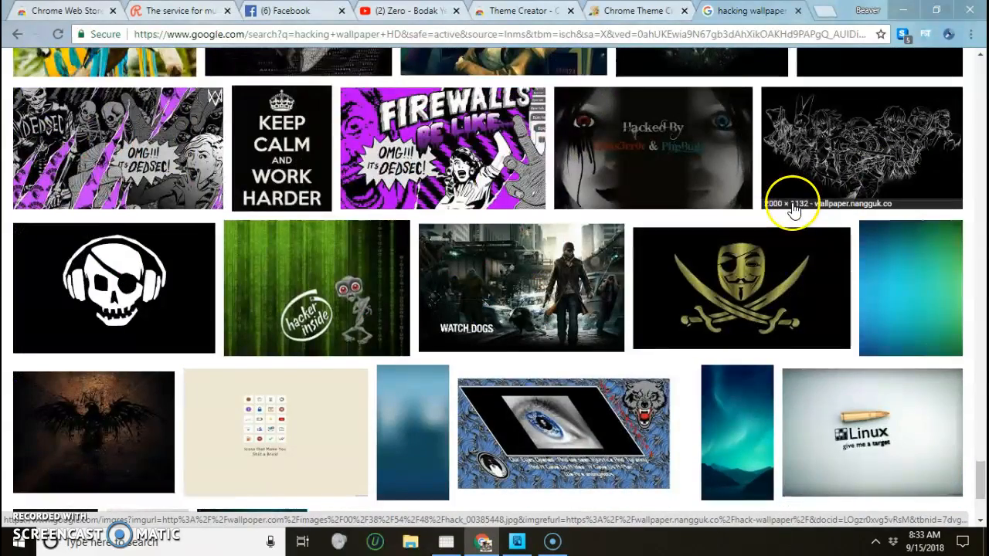
pyautogui.scroll(-2, 751, 184)
pyautogui.scroll(-1, 734, 174)
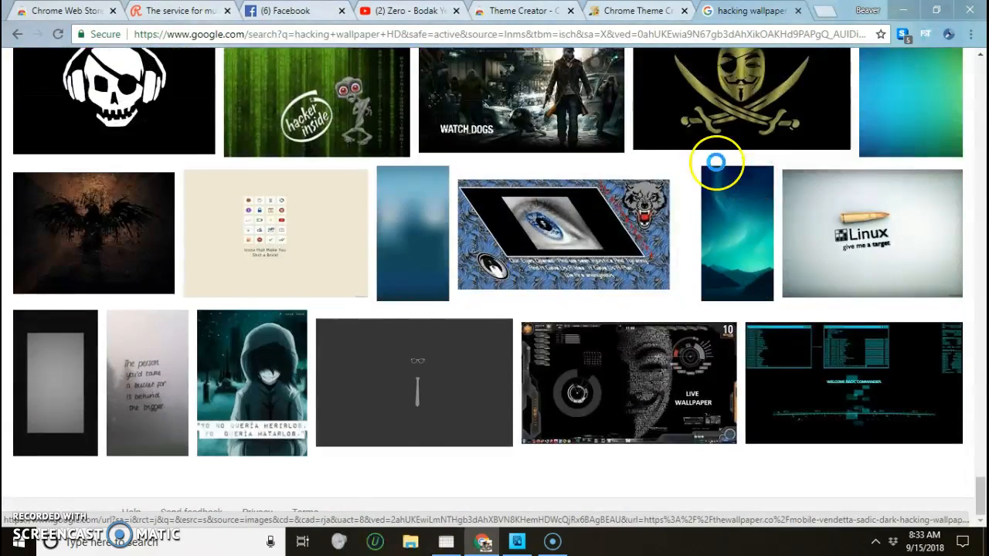
pyautogui.scroll(15, 729, 152)
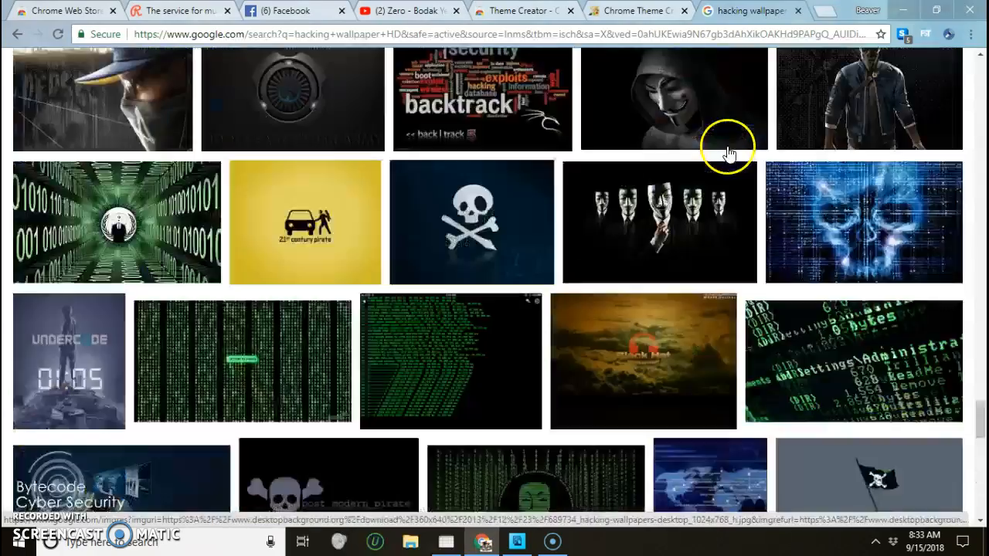
pyautogui.scroll(5, 706, 152)
pyautogui.scroll(5, 706, 148)
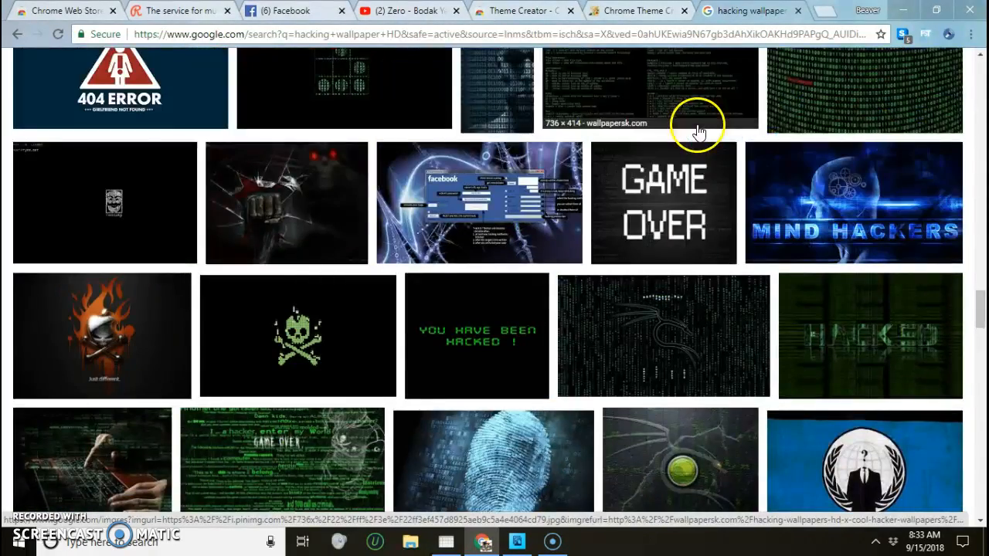
pyautogui.scroll(-5, 697, 126)
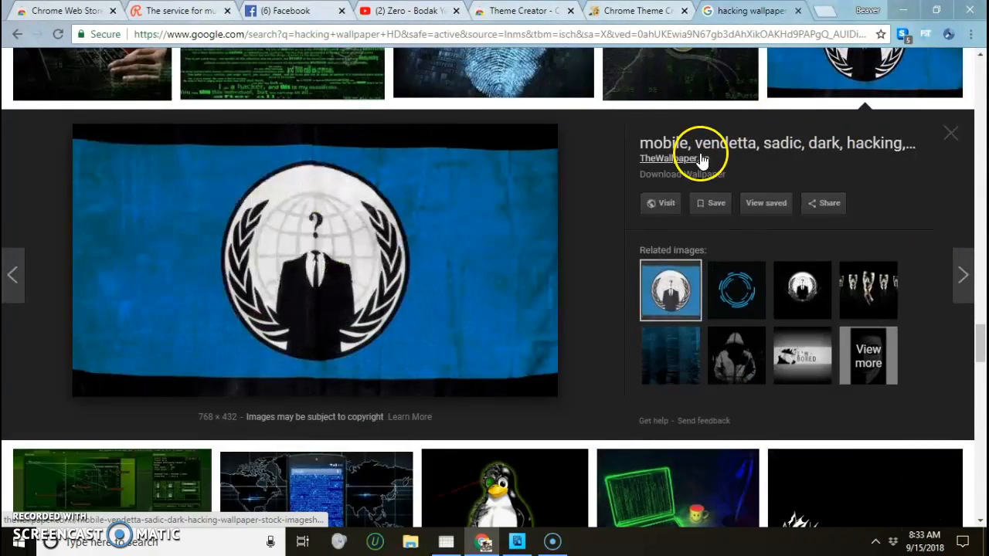
# Step: Open the full set of images related to the blue Anonymous wallpaper and look through them
pyautogui.click(857, 359)
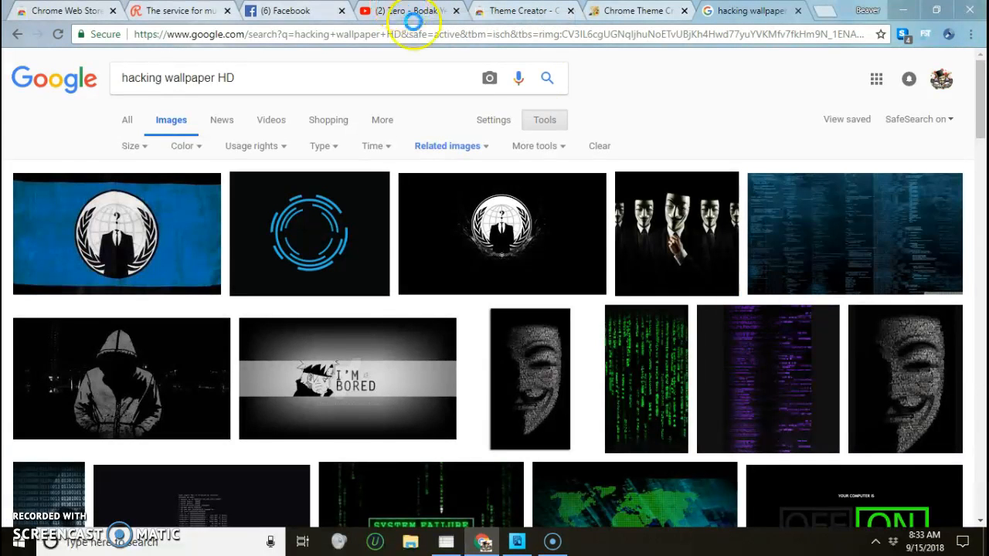
pyautogui.scroll(-3, 316, 261)
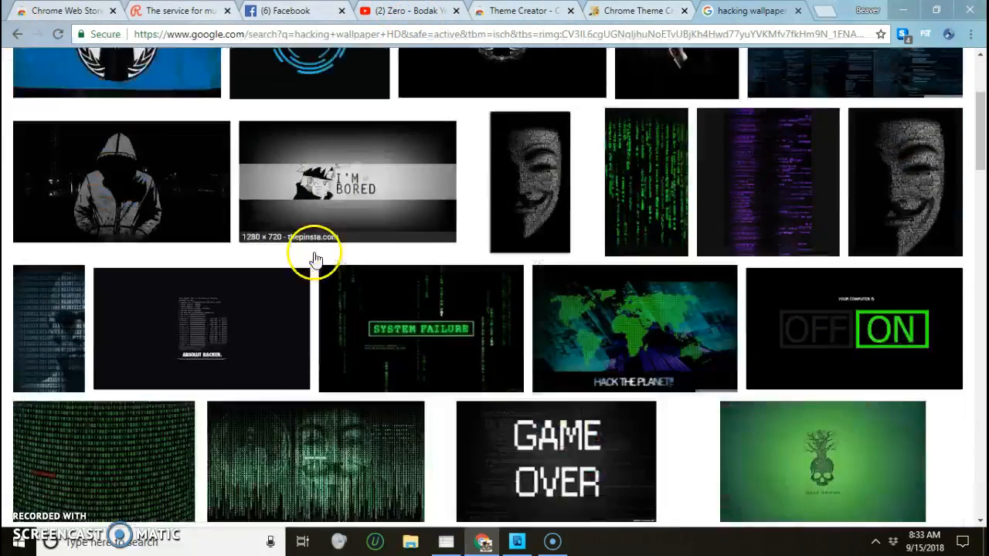
pyautogui.scroll(-3, 329, 255)
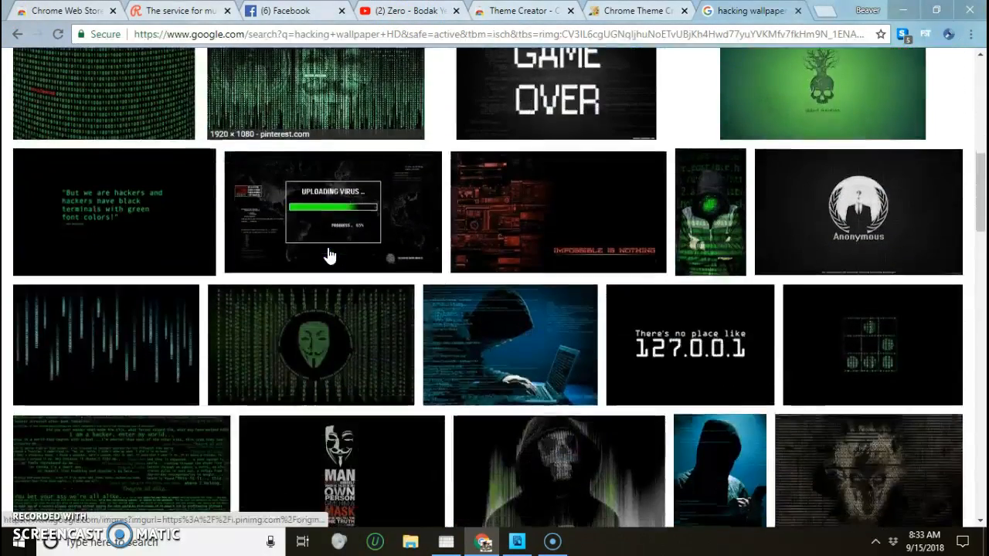
pyautogui.scroll(-3, 329, 255)
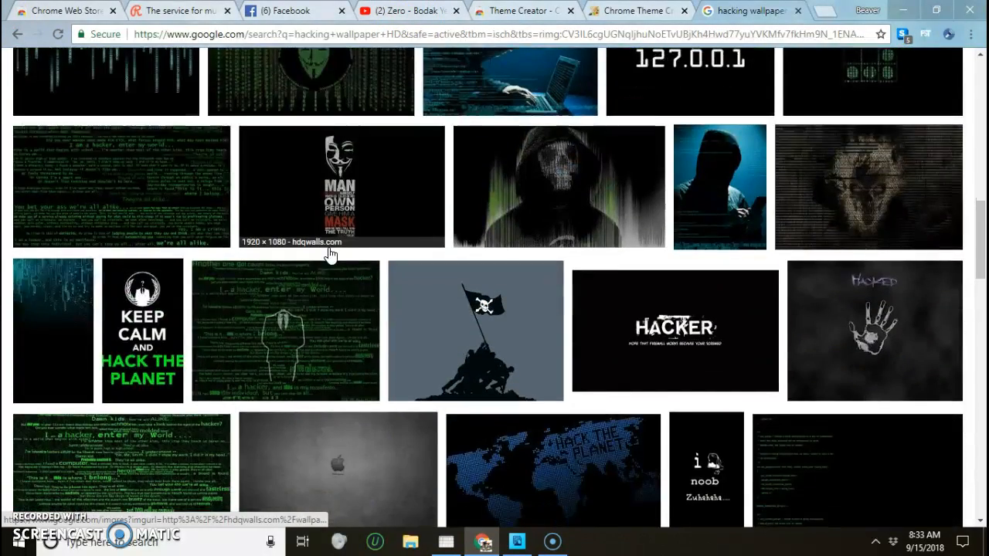
pyautogui.click(215, 247)
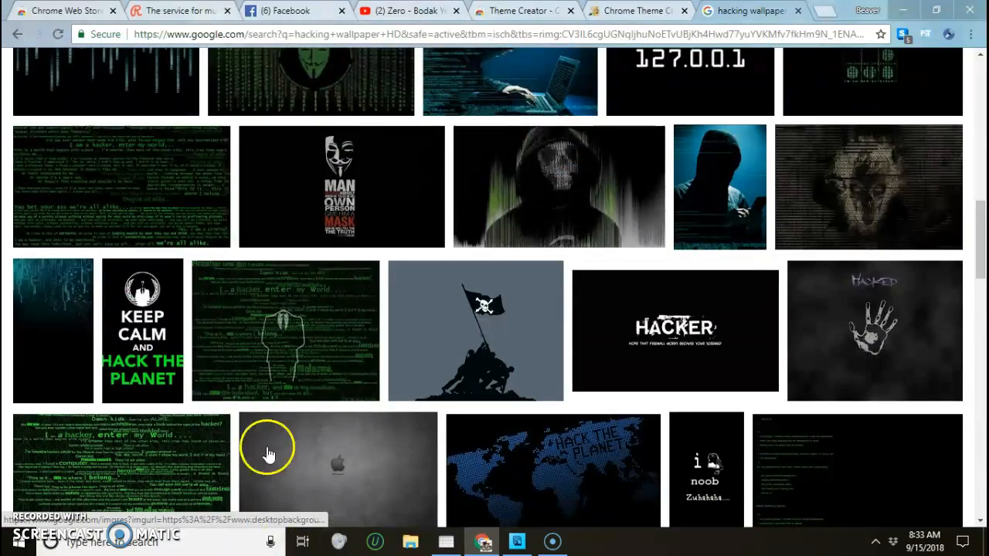
# Step: Find the green hooded hacker picture with binary code among the related images and copy the image
pyautogui.scroll(-2, 710, 245)
pyautogui.scroll(-1, 698, 181)
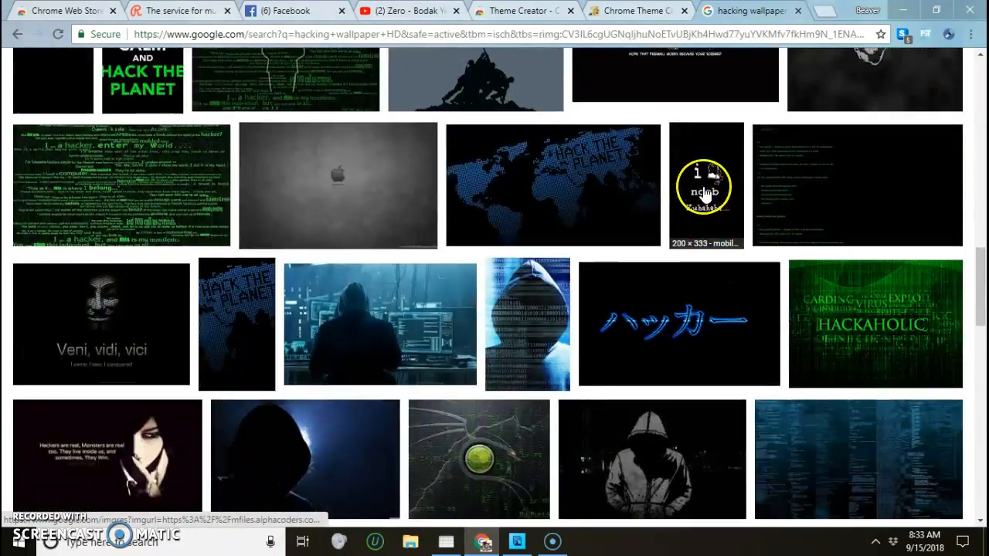
pyautogui.scroll(-3, 678, 155)
pyautogui.scroll(-2, 679, 149)
pyautogui.scroll(-4, 680, 146)
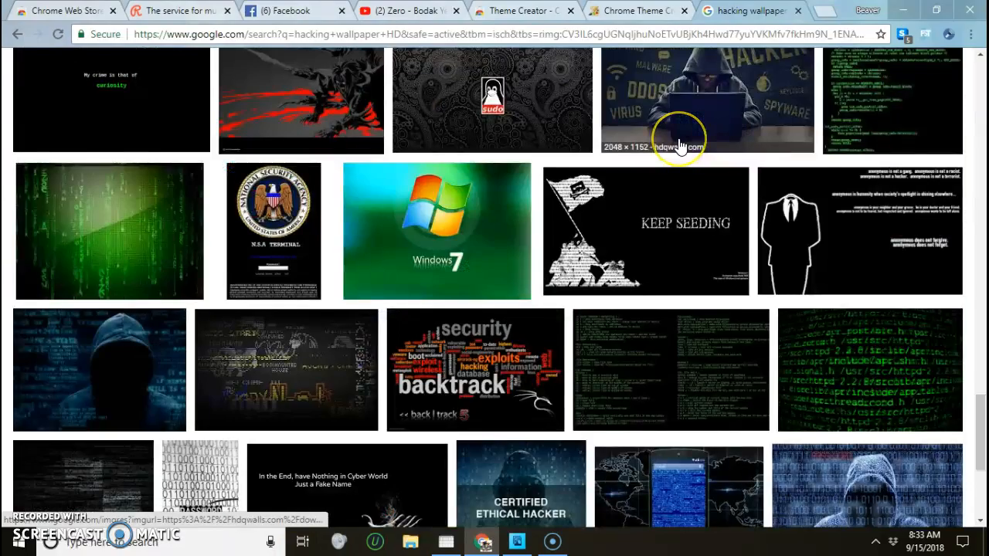
pyautogui.scroll(-2, 679, 147)
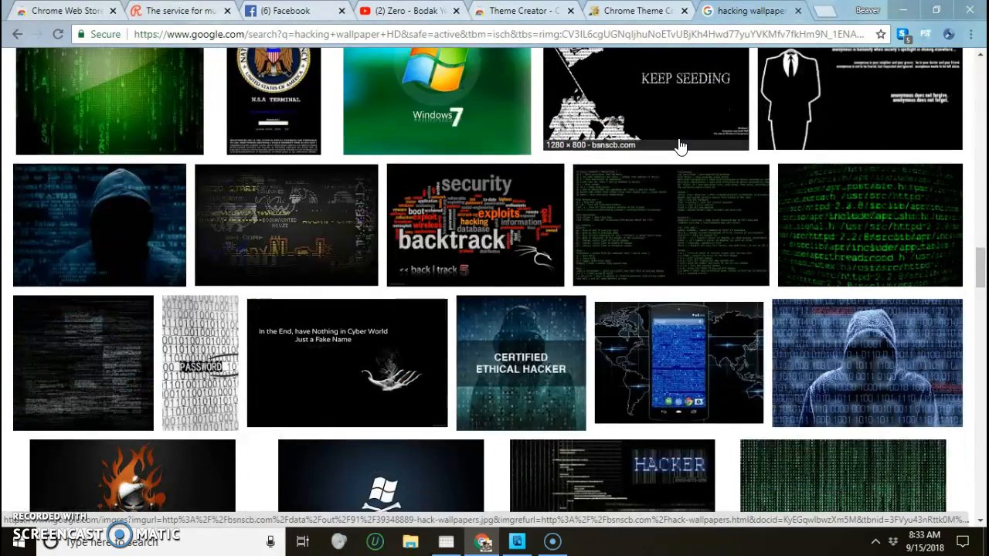
pyautogui.scroll(-4, 680, 146)
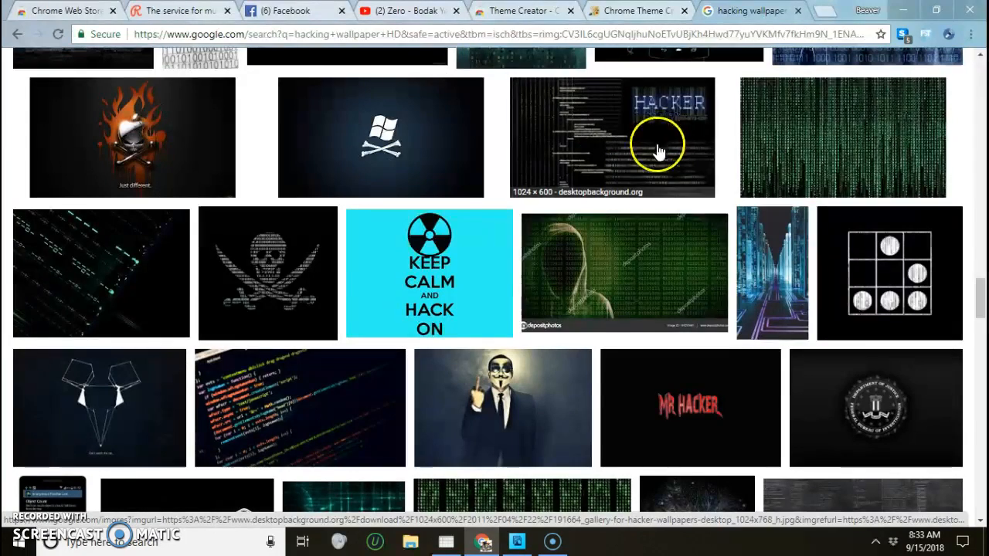
pyautogui.click(619, 251)
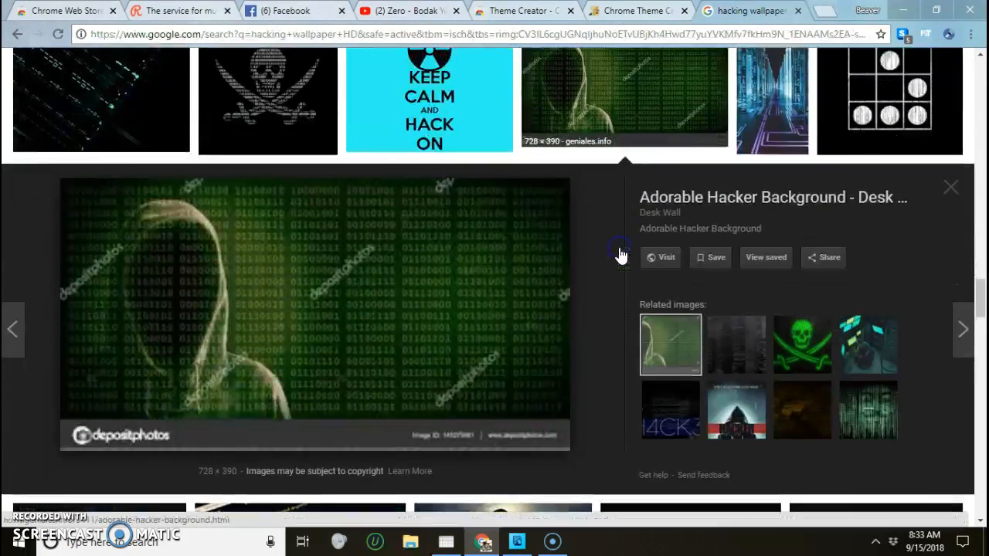
pyautogui.rightClick(206, 309)
pyautogui.click(220, 289)
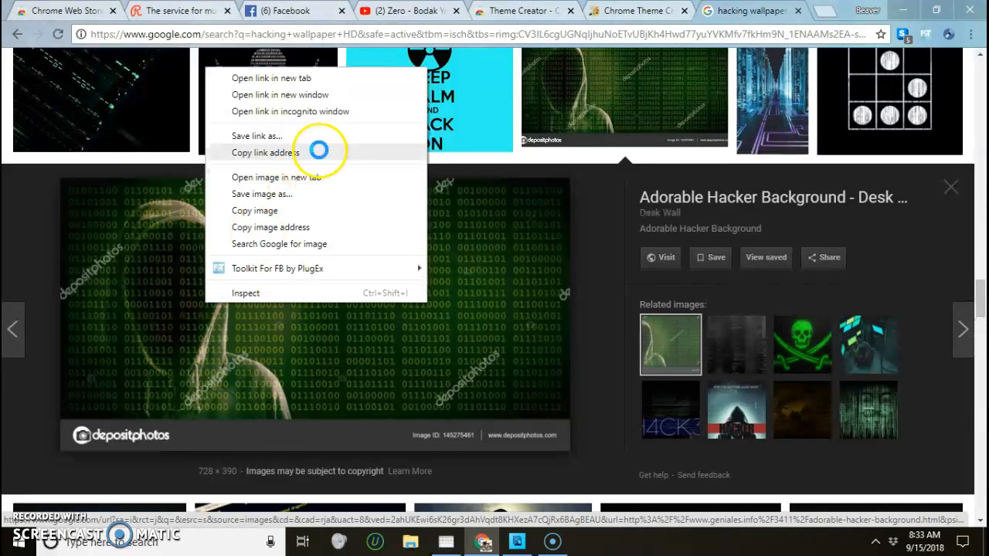
pyautogui.click(285, 211)
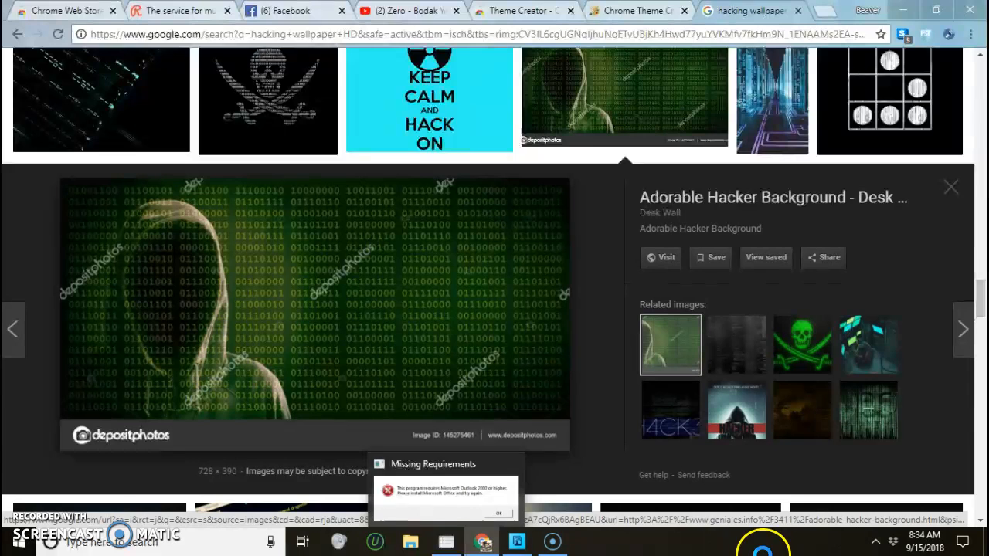
# Step: Switch to Photoshop Elements and create a new image from the clipboard
pyautogui.click(515, 541)
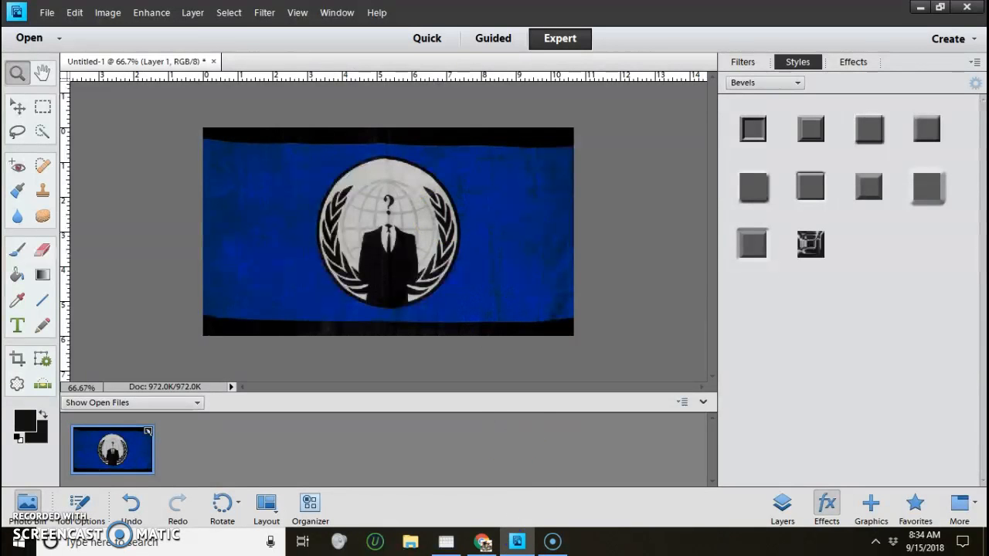
pyautogui.click(46, 13)
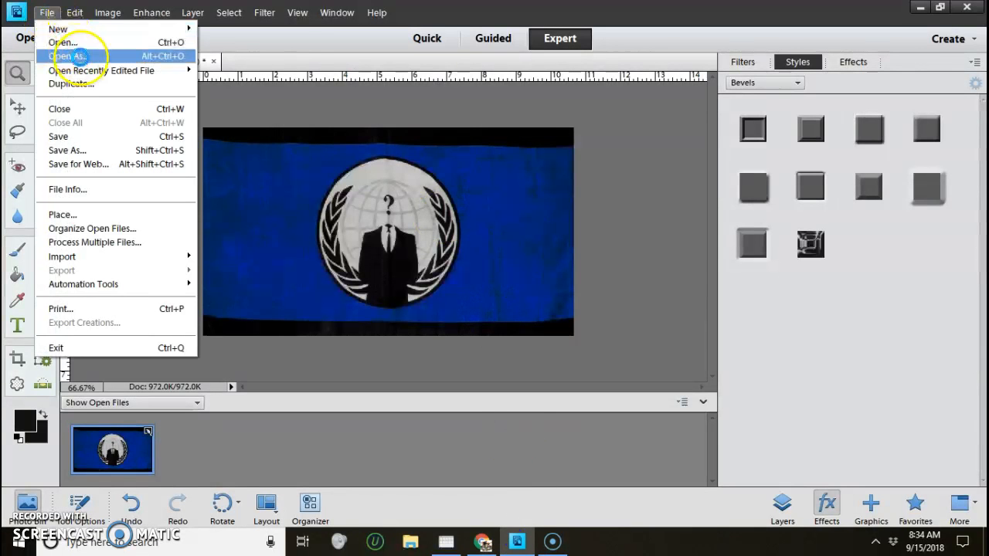
pyautogui.moveTo(100, 31)
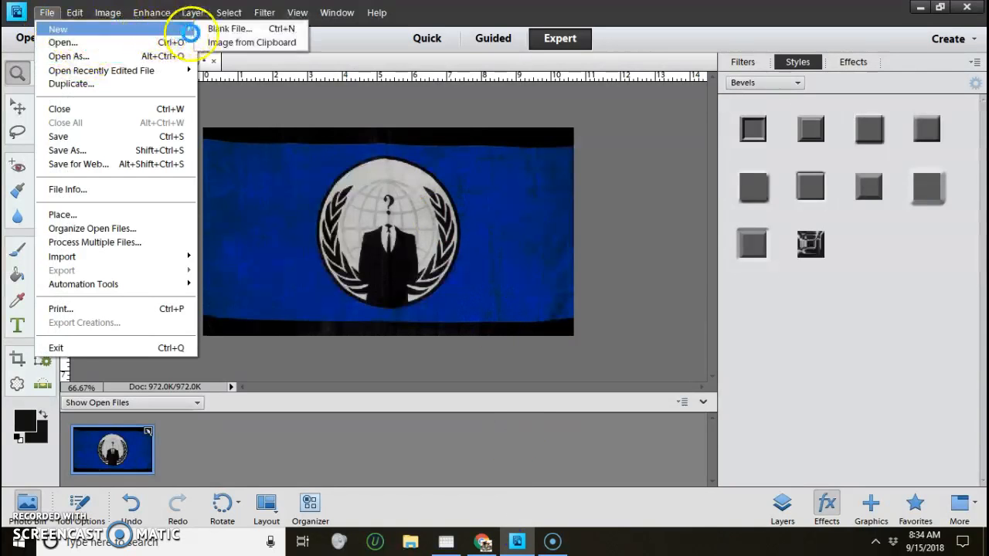
pyautogui.click(231, 44)
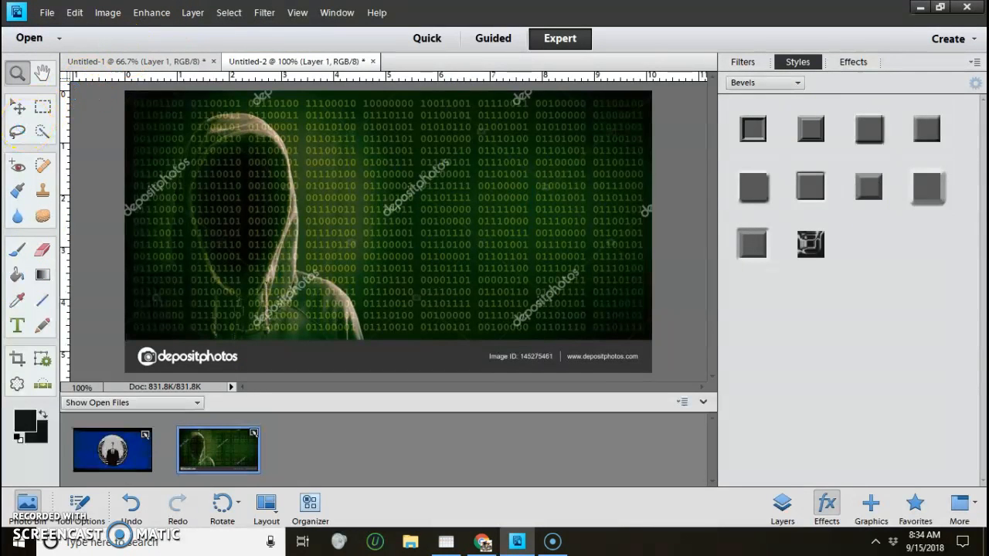
# Step: Select the hooded hacker picture above the grey depositphotos strip with the Rectangular Marquee and copy the selection
pyautogui.click(18, 105)
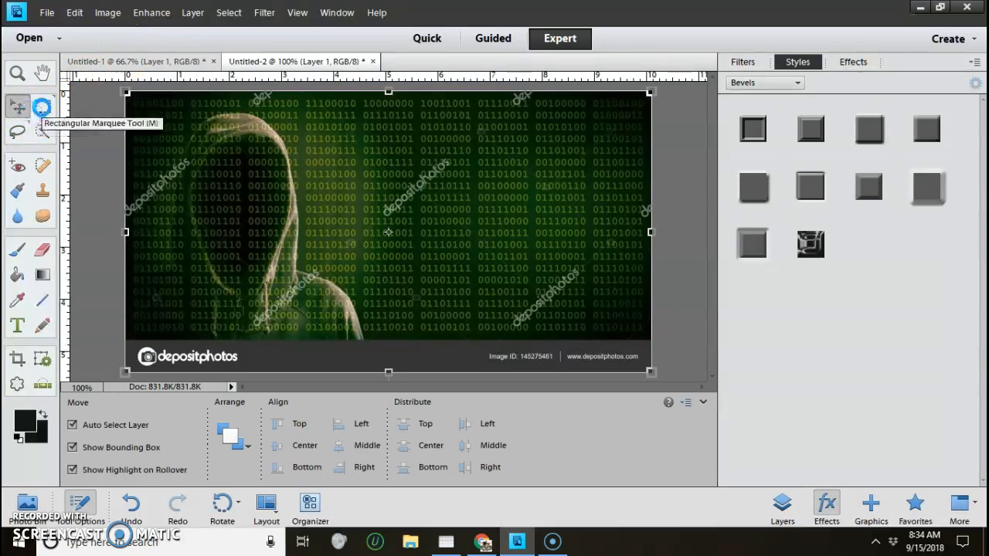
pyautogui.click(42, 107)
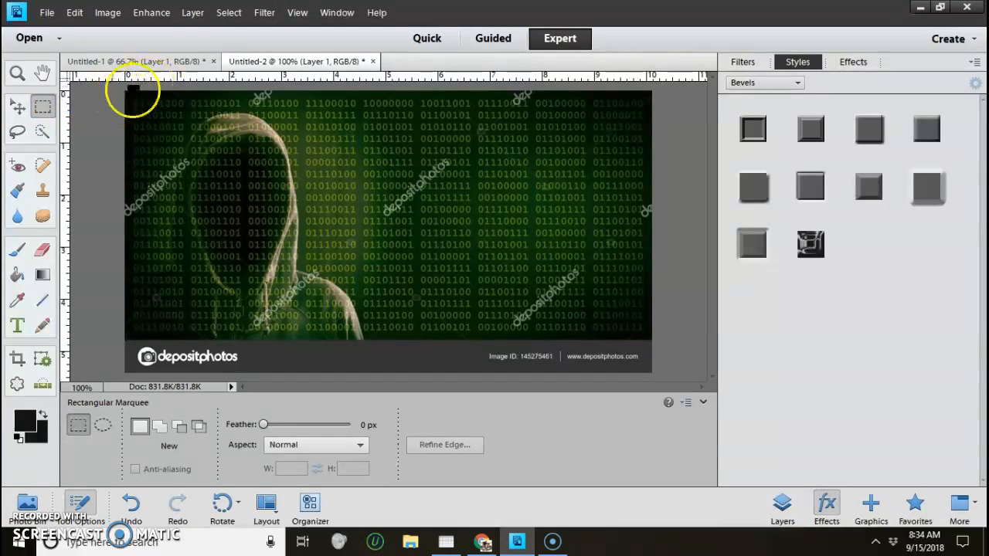
pyautogui.moveTo(446, 216); pyautogui.dragTo(656, 340)
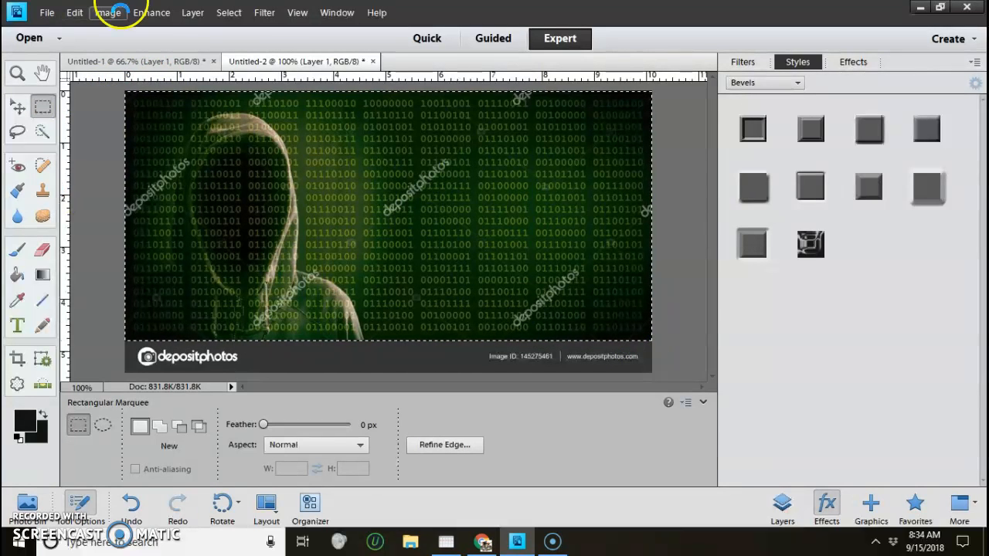
pyautogui.click(74, 12)
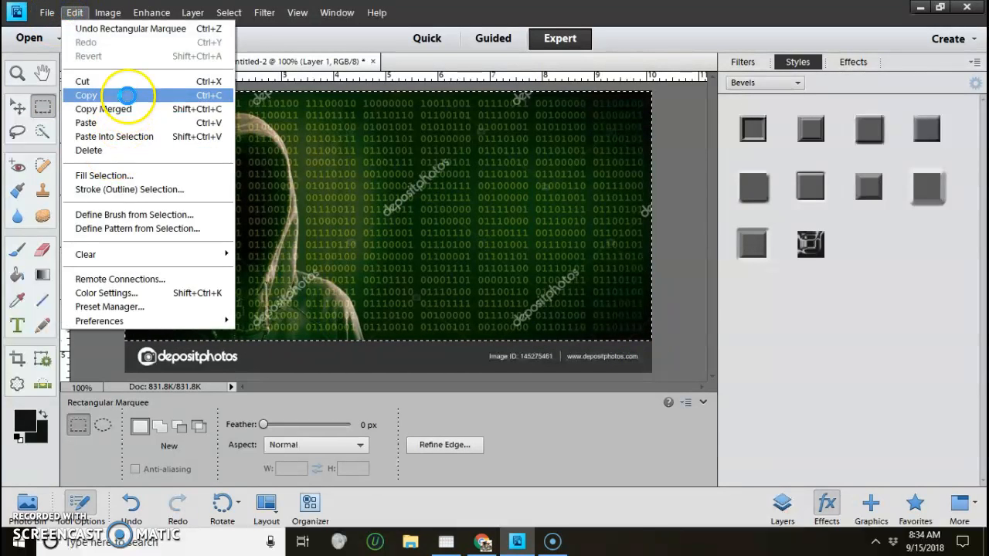
pyautogui.click(125, 108)
# Step: Paste the copied hacker picture into the blue Anonymous document and shift it toward the canvas's upper-left corner
pyautogui.click(69, 64)
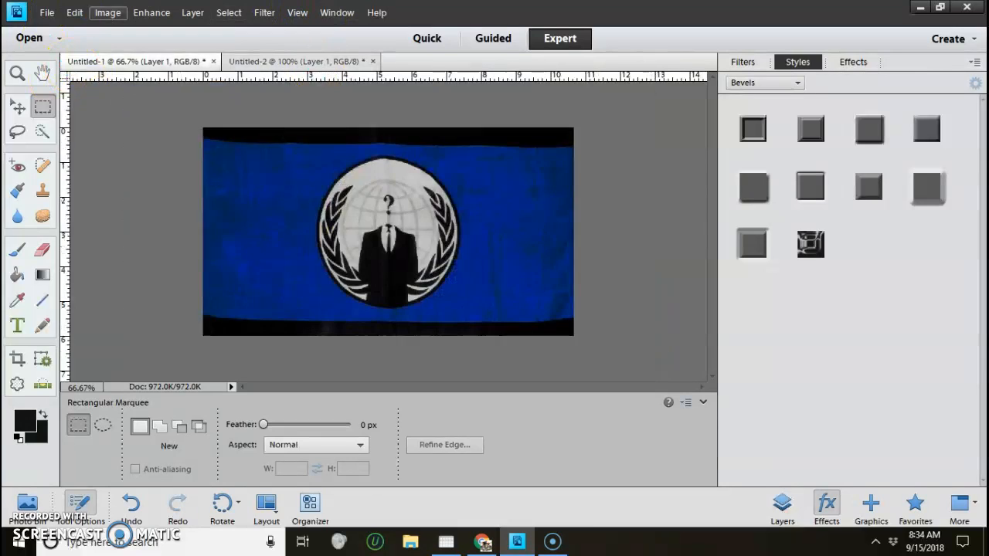
pyautogui.click(75, 12)
pyautogui.click(185, 119)
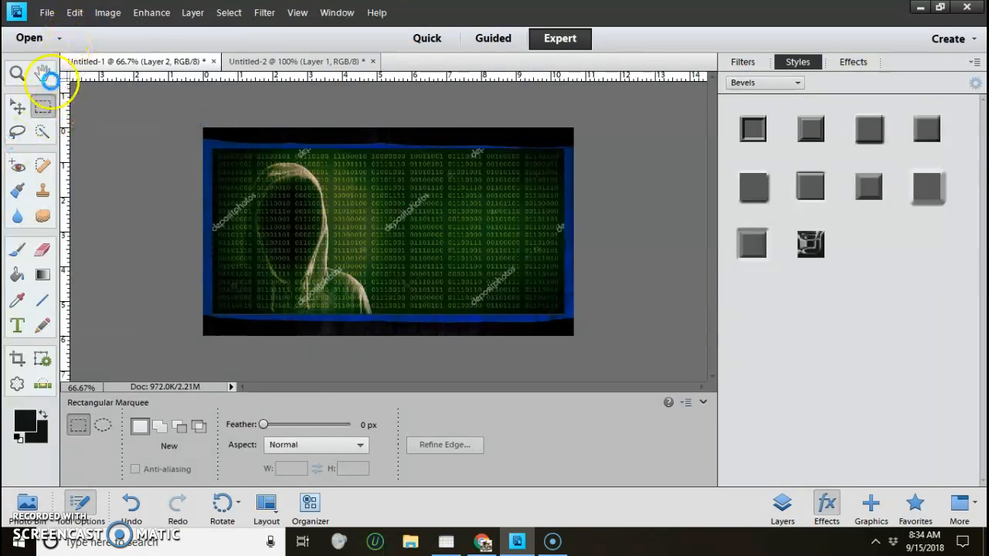
pyautogui.click(14, 101)
pyautogui.moveTo(347, 245); pyautogui.dragTo(324, 239)
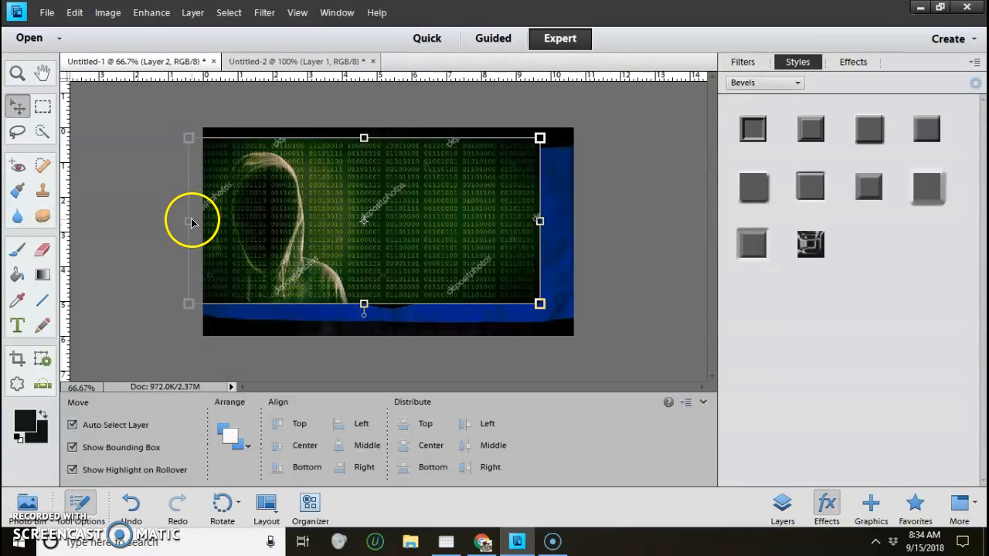
# Step: Stretch the pasted hacker layer to cover the whole canvas, at about 105.36% width and 127.39% height
pyautogui.moveTo(192, 224)
pyautogui.mouseDown()
pyautogui.moveTo(229, 221)
pyautogui.moveTo(206, 213)
pyautogui.mouseUp()
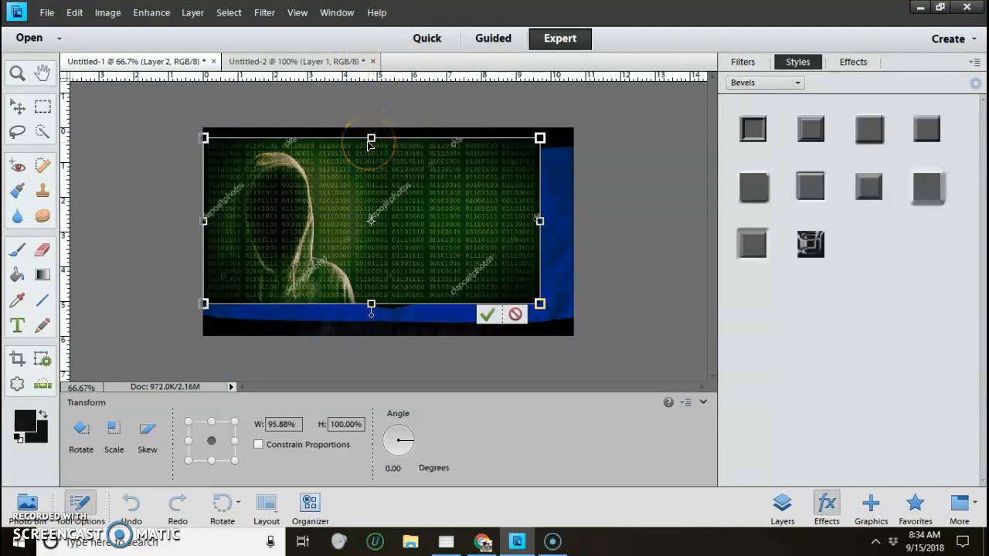
pyautogui.moveTo(371, 137); pyautogui.dragTo(388, 122)
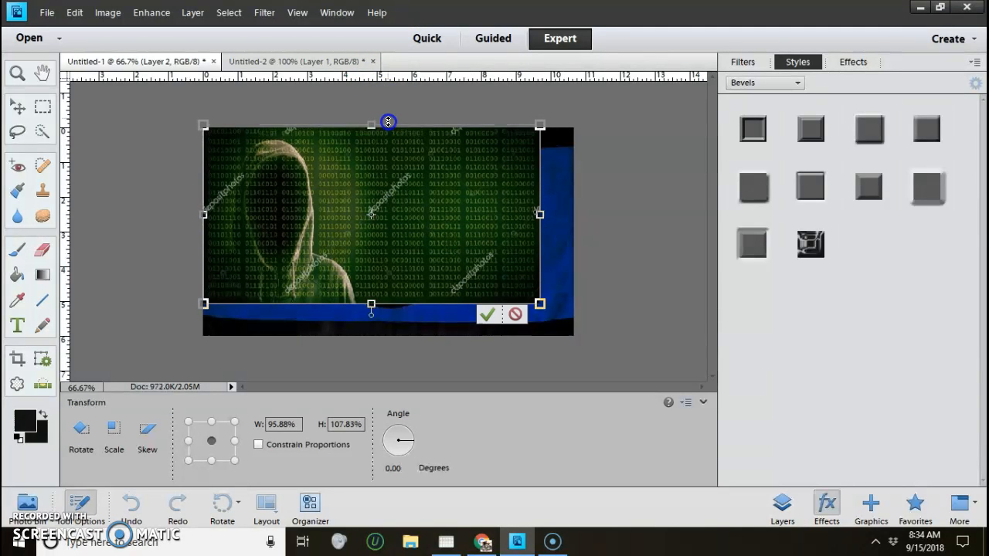
pyautogui.moveTo(371, 304); pyautogui.dragTo(381, 336)
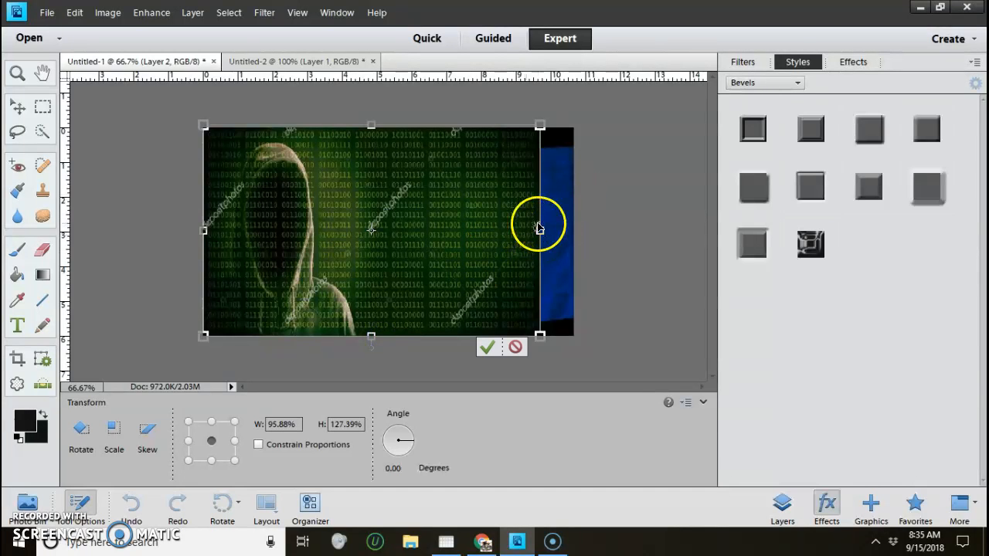
pyautogui.moveTo(541, 229); pyautogui.dragTo(574, 241)
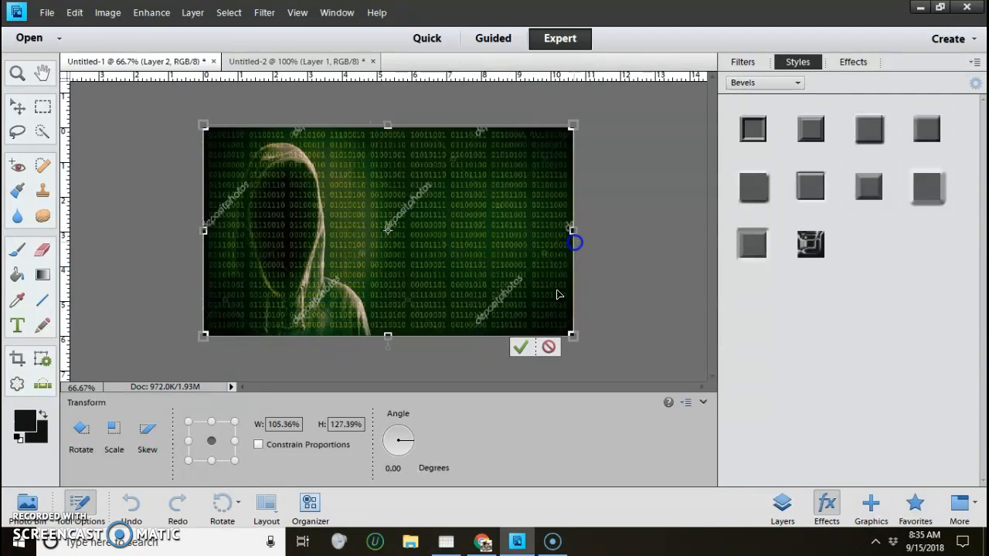
pyautogui.click(520, 347)
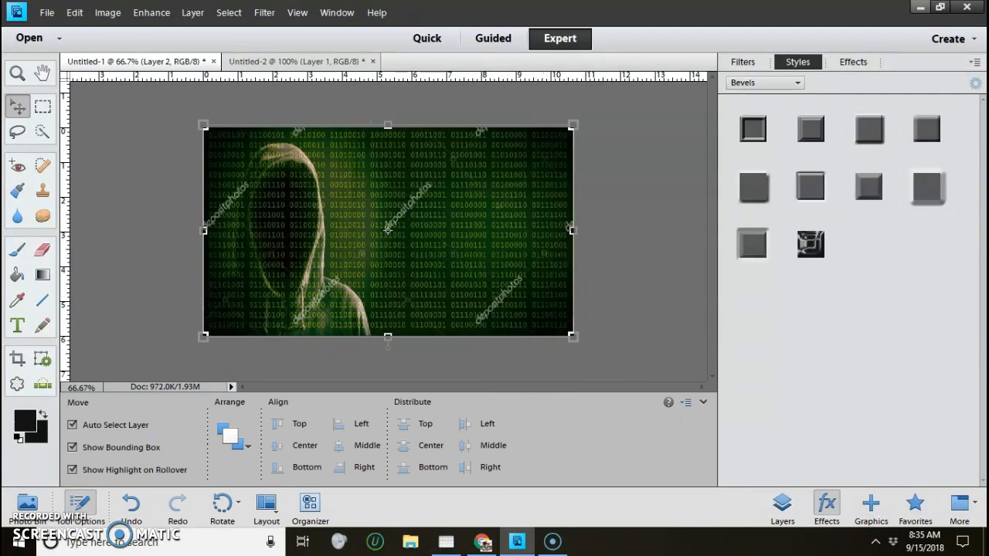
# Step: Lower the opacity of the hacker layer to 54% and merge the visible layers
pyautogui.click(782, 506)
pyautogui.click(822, 207)
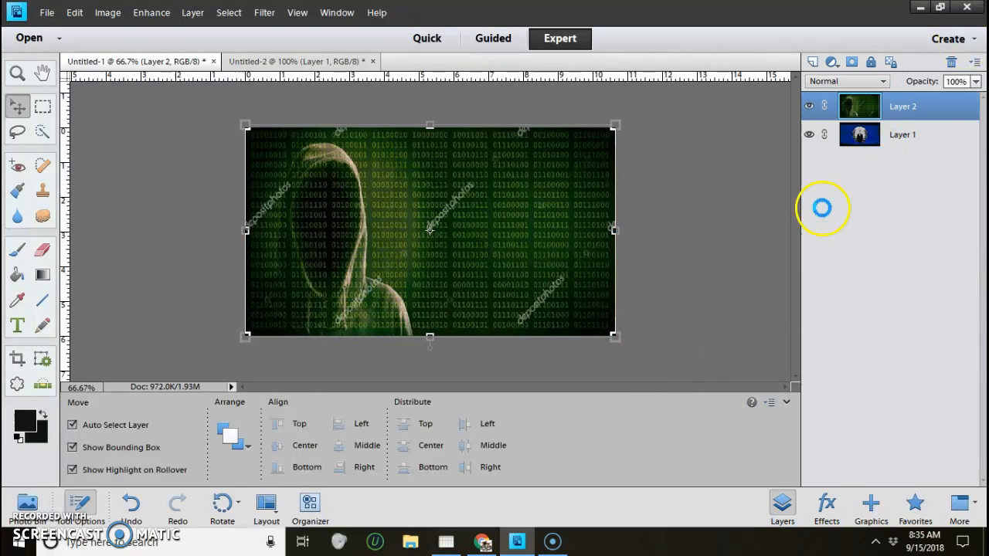
pyautogui.click(976, 82)
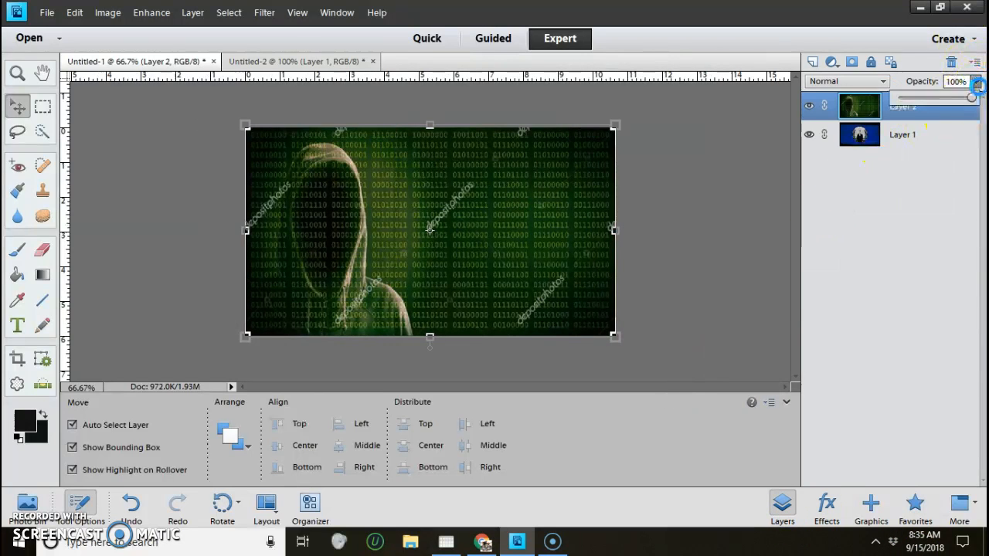
pyautogui.moveTo(971, 97); pyautogui.dragTo(937, 97)
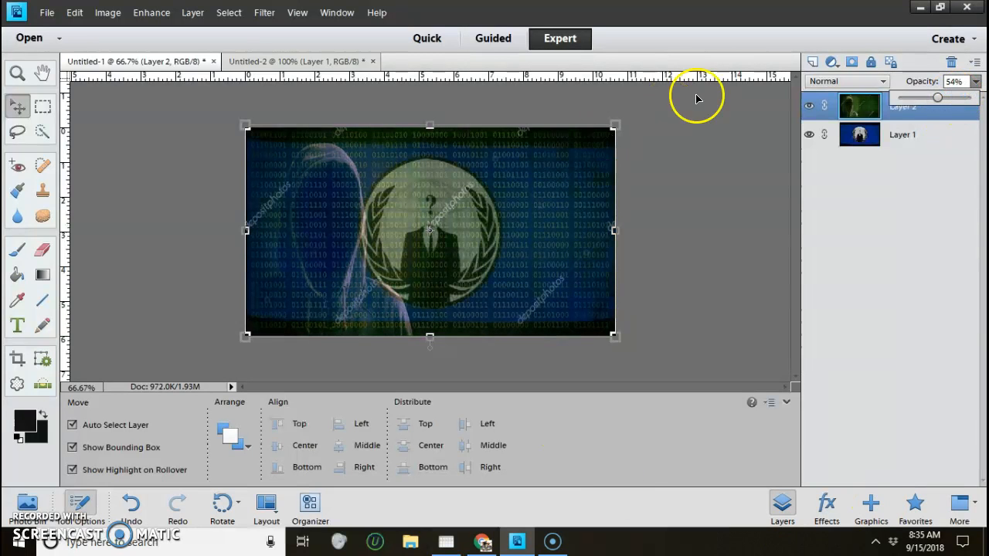
pyautogui.rightClick(901, 146)
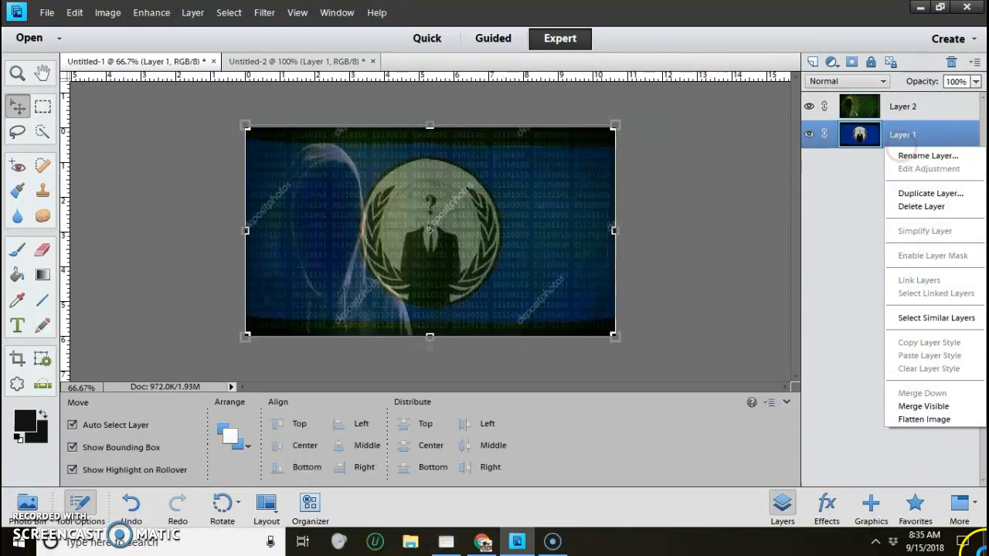
pyautogui.click(952, 409)
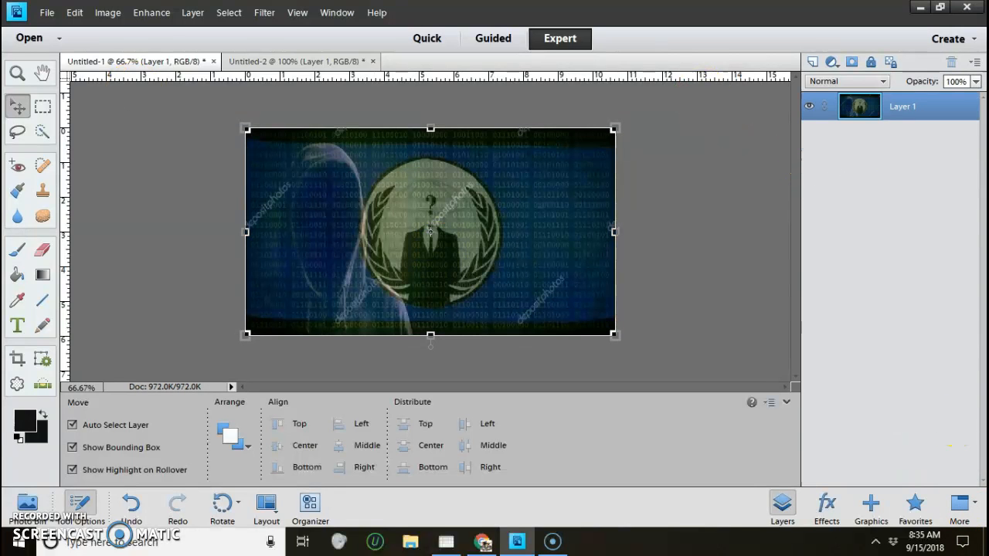
# Step: Resize the merged image to a width of 1900 pixels with proportions constrained
pyautogui.click(108, 12)
pyautogui.moveTo(107, 12)
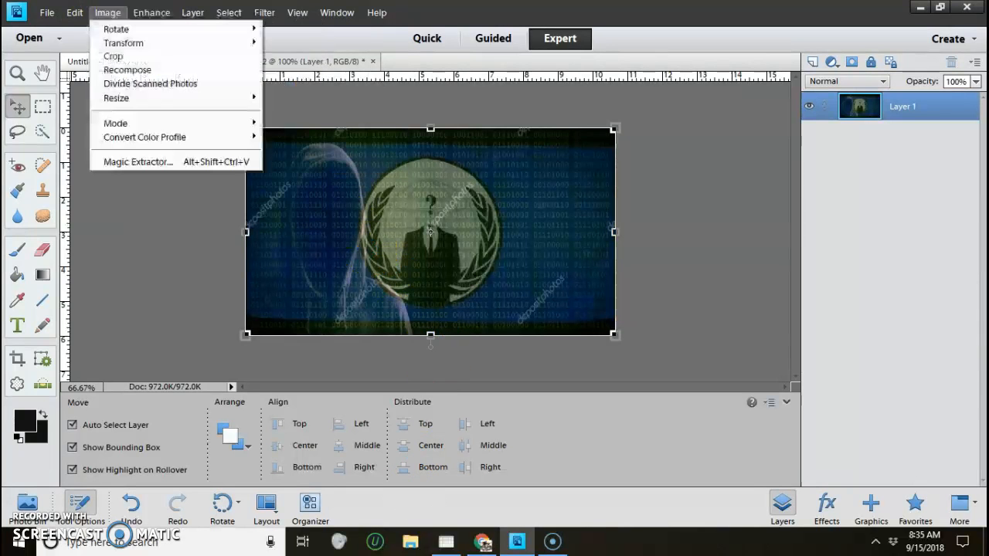
pyautogui.moveTo(205, 93)
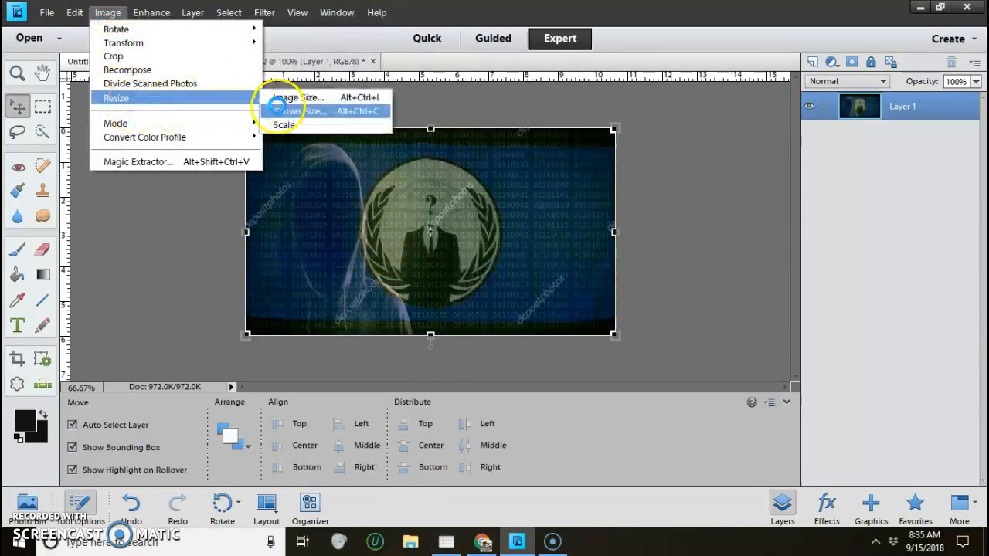
pyautogui.click(287, 97)
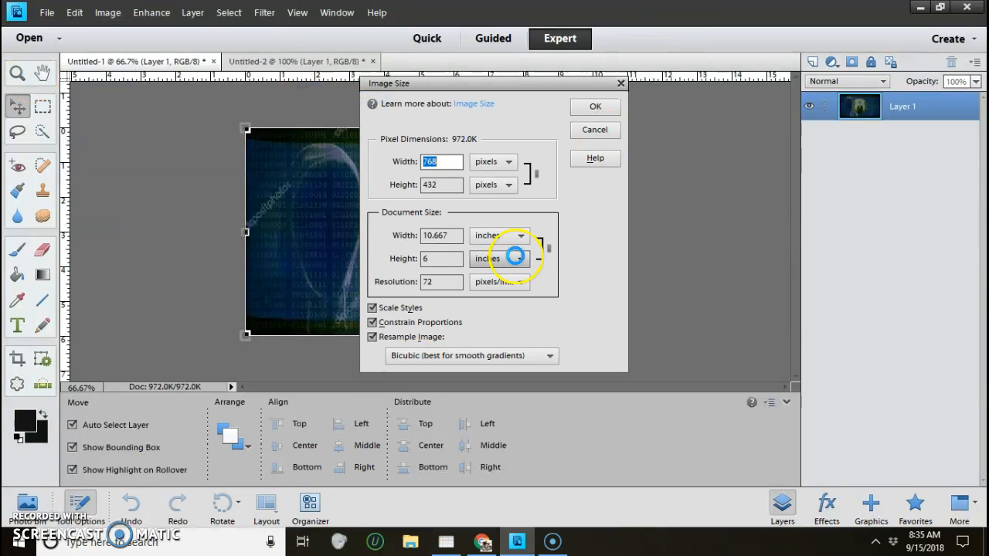
pyautogui.click(436, 159)
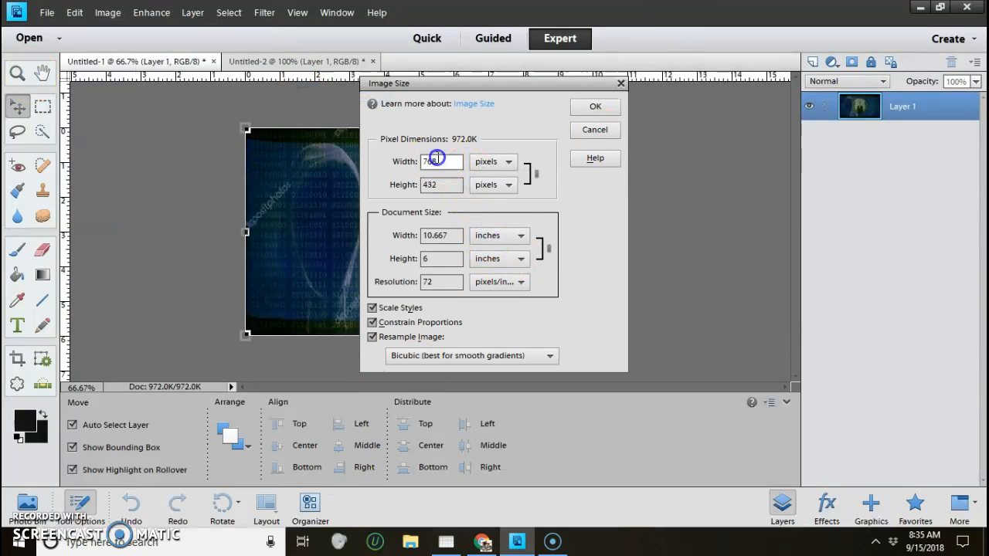
pyautogui.click(258, 130)
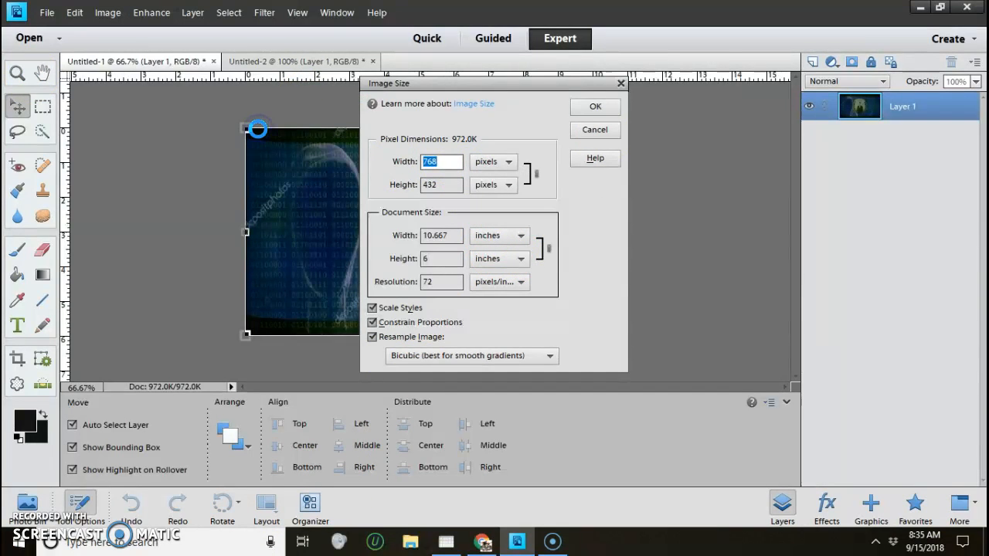
pyautogui.write('1900')
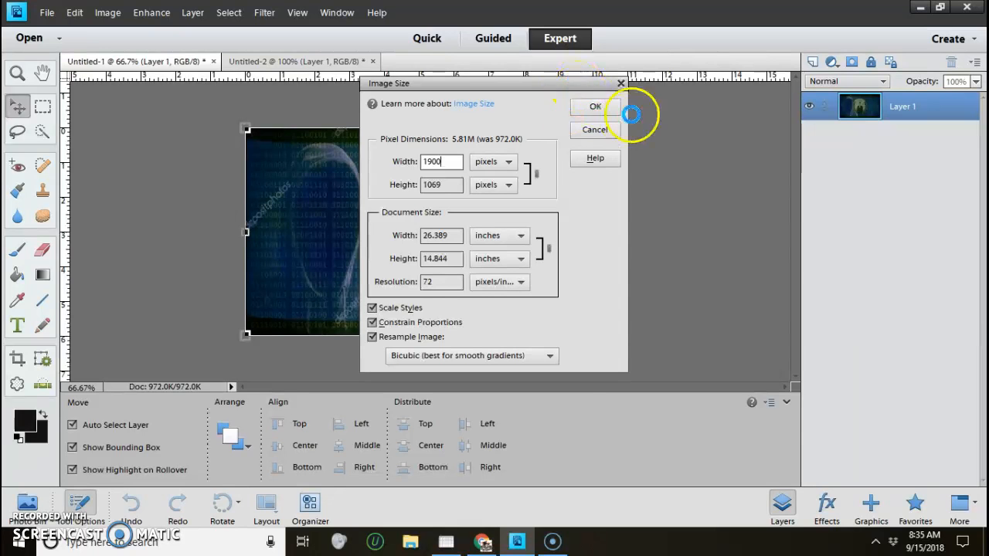
pyautogui.click(594, 106)
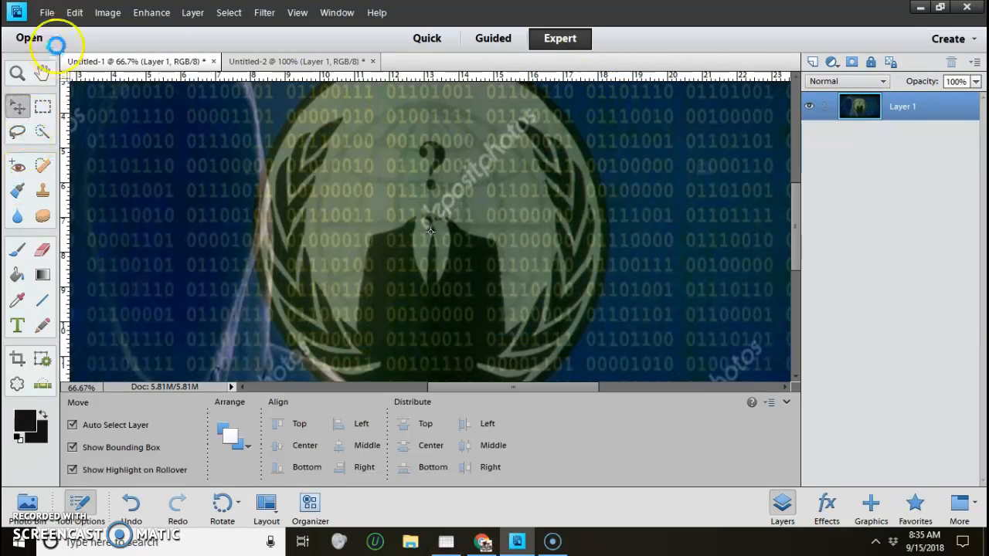
# Step: Clone-stamp the binary background over the depositphotos watermarks in the lower-right and left areas of the image with a 125 px brush
pyautogui.click(16, 71)
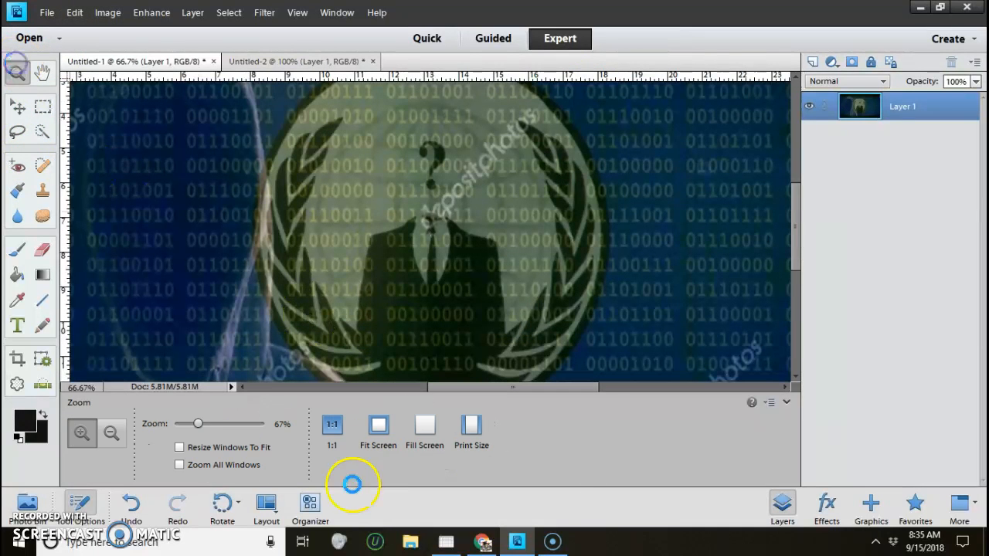
pyautogui.scroll(-1, 249, 379)
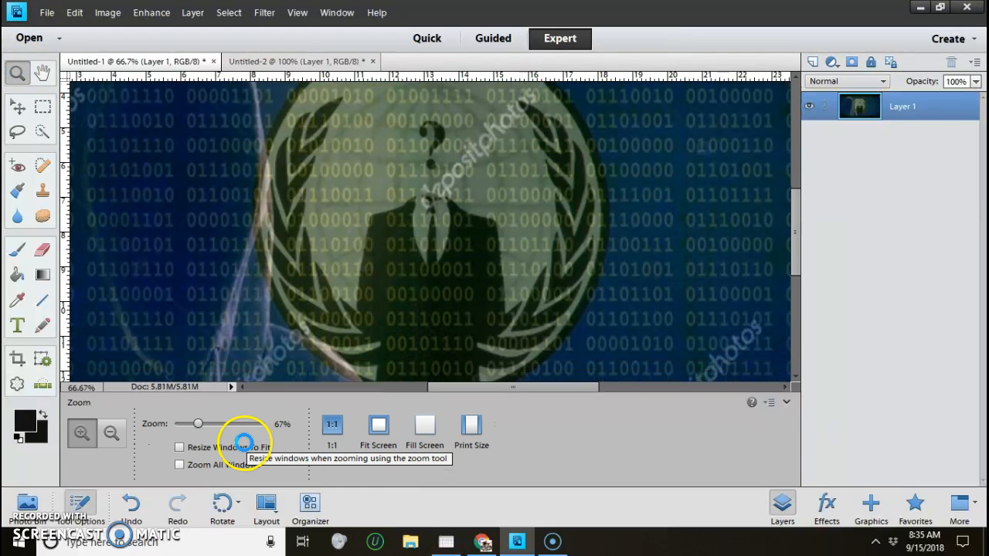
pyautogui.scroll(-1, 244, 424)
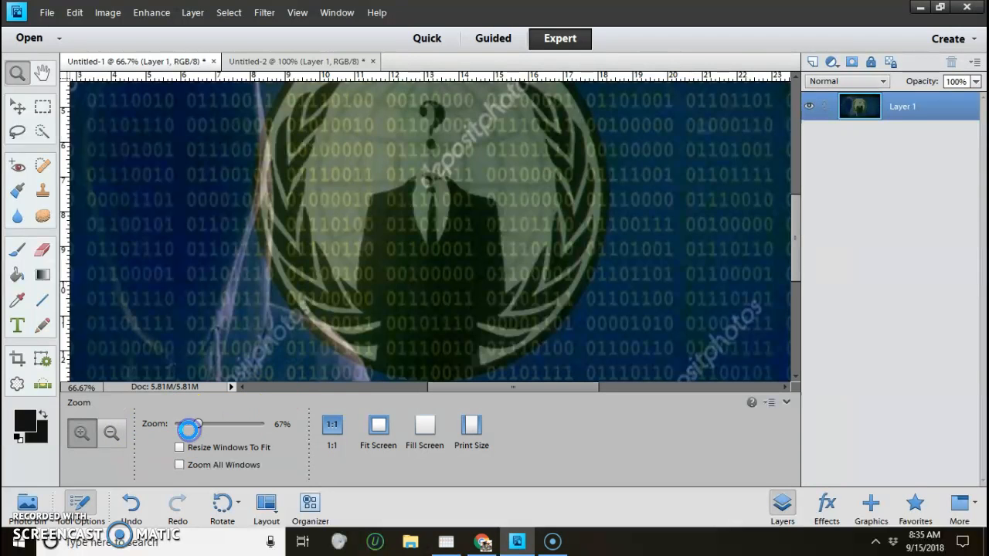
pyautogui.moveTo(193, 422); pyautogui.dragTo(186, 414)
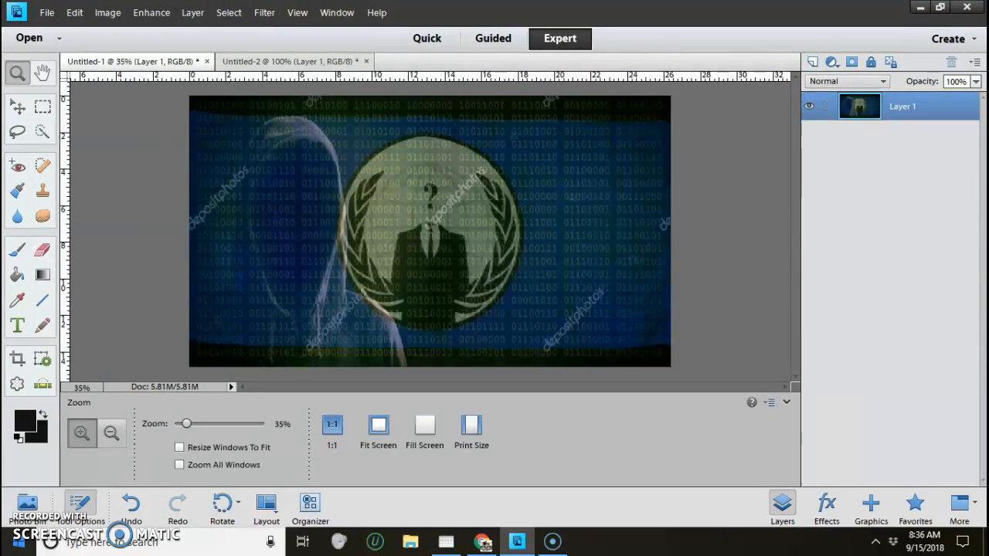
pyautogui.click(43, 190)
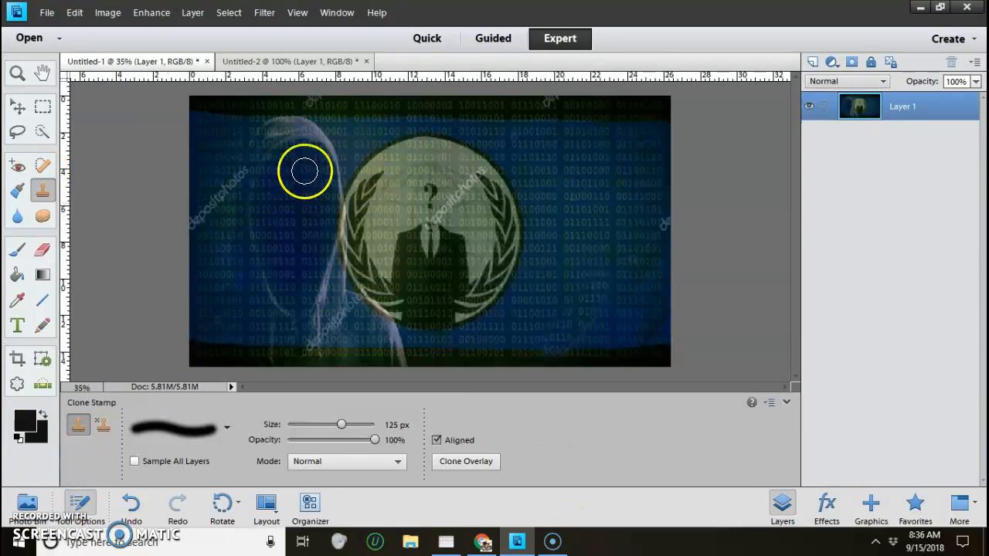
pyautogui.keyDown('alt'); pyautogui.click(305, 171); pyautogui.keyUp('alt')
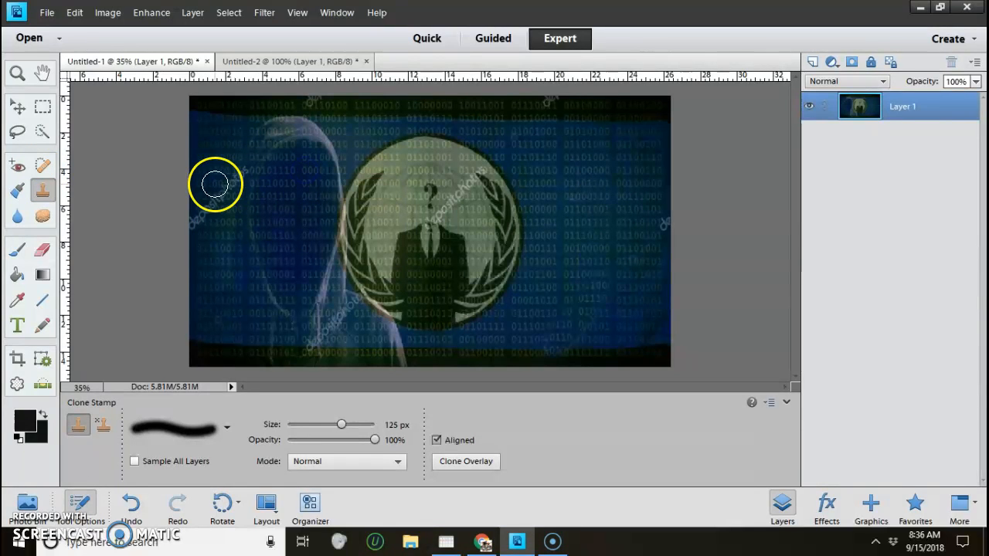
pyautogui.click(236, 166)
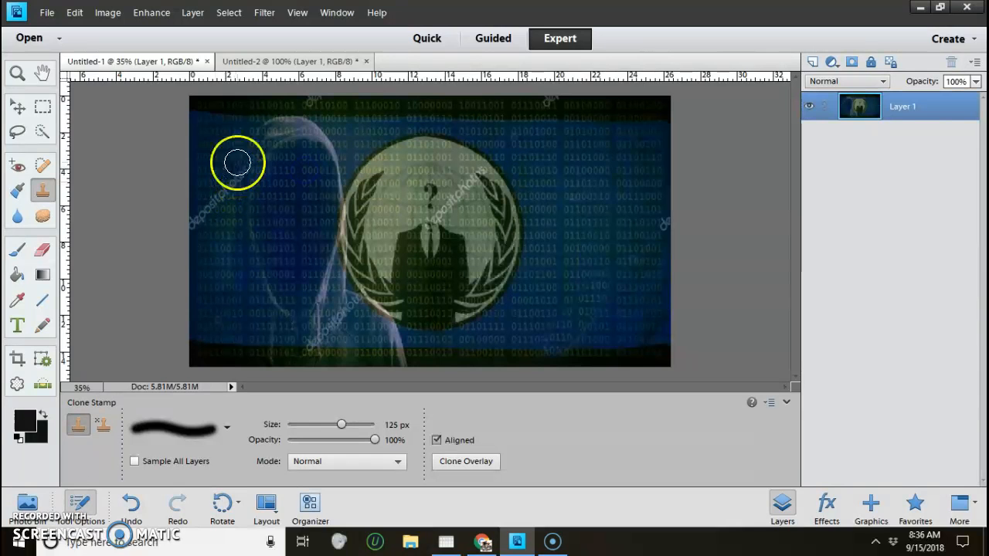
pyautogui.moveTo(235, 186); pyautogui.dragTo(217, 187)
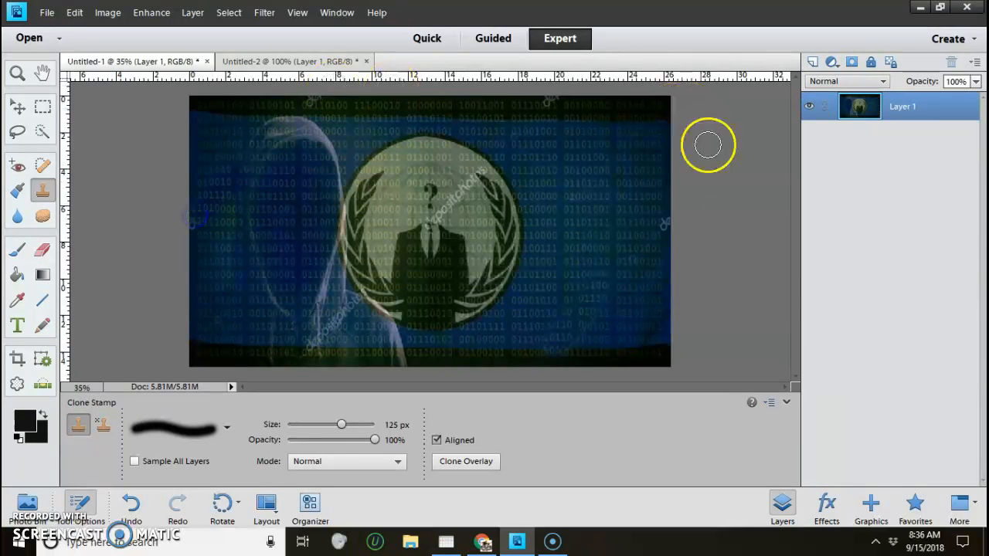
# Step: Clone over the watermark remnant at the image's right edge, undoing the stray stroke that smudges the lower-right area
pyautogui.moveTo(646, 249)
pyautogui.mouseDown()
pyautogui.moveTo(667, 269)
pyautogui.moveTo(669, 223)
pyautogui.moveTo(622, 360)
pyautogui.mouseUp()
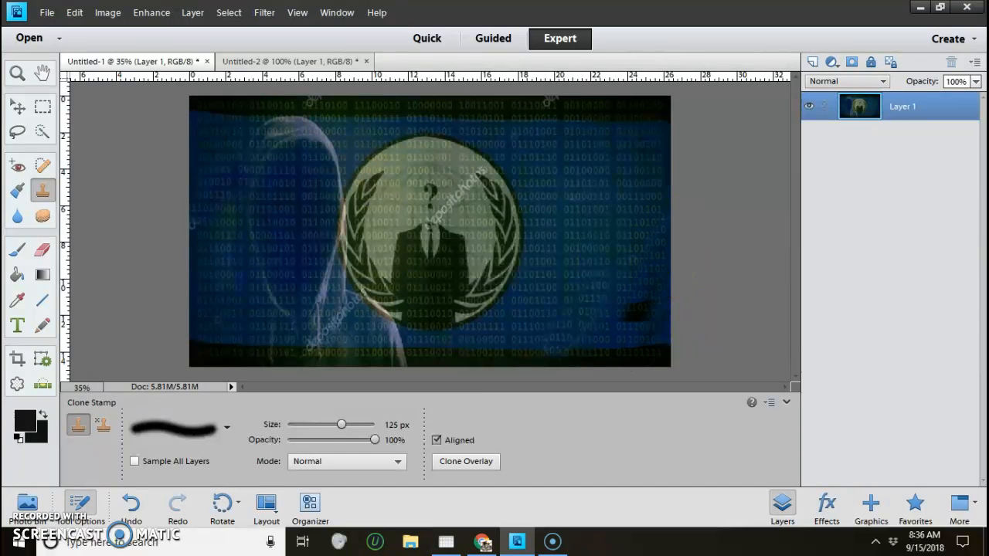
pyautogui.click(75, 12)
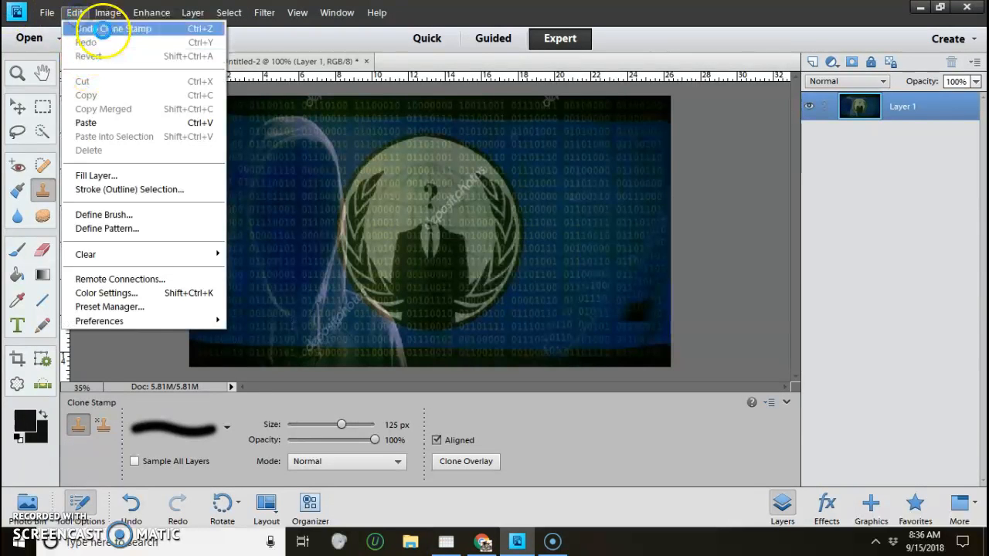
pyautogui.click(102, 29)
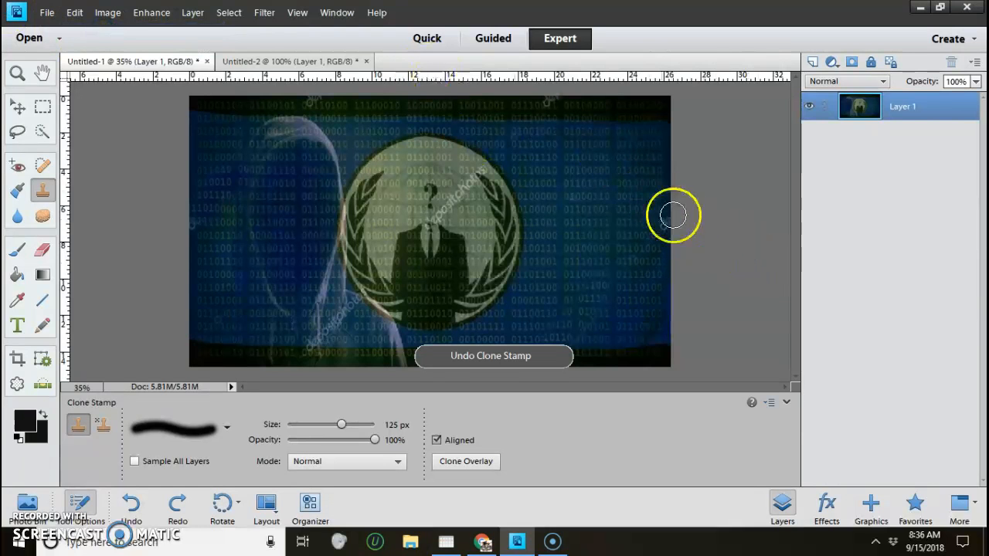
pyautogui.moveTo(671, 215); pyautogui.dragTo(670, 239)
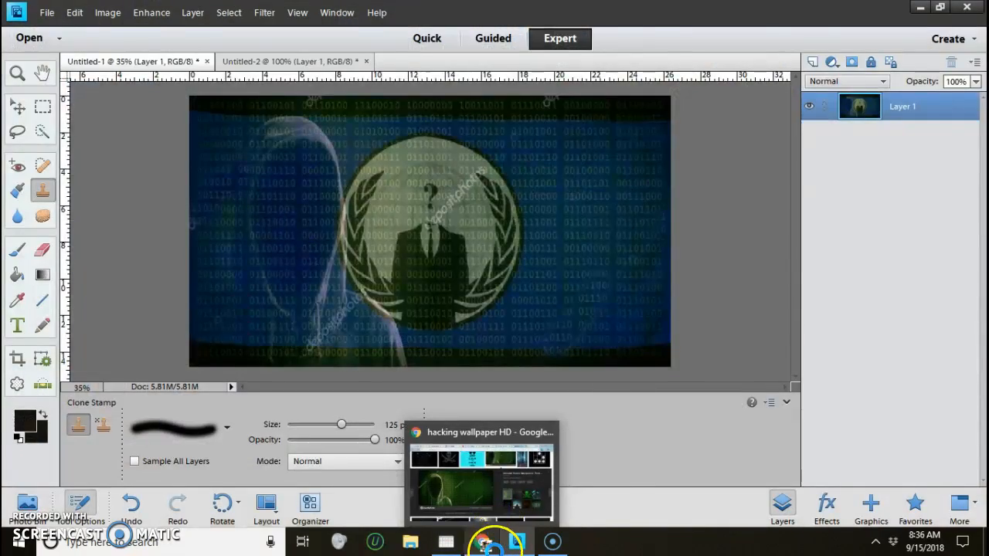
# Step: Switch to Chrome and look through the hacking wallpaper HD image results for more usable pictures
pyautogui.click(492, 547)
pyautogui.scroll(-15, 642, 131)
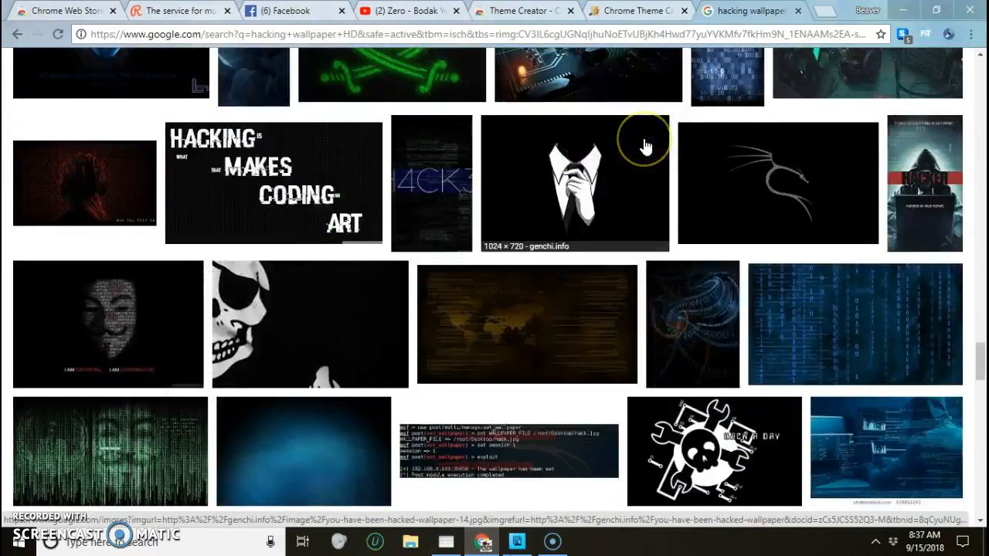
pyautogui.scroll(-12, 645, 147)
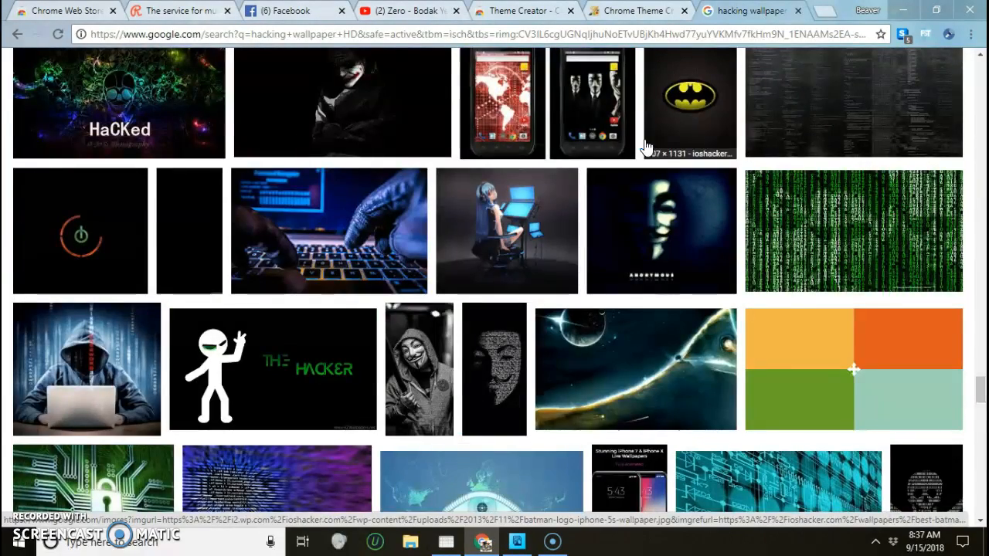
pyautogui.scroll(-6, 642, 139)
pyautogui.scroll(-6, 656, 139)
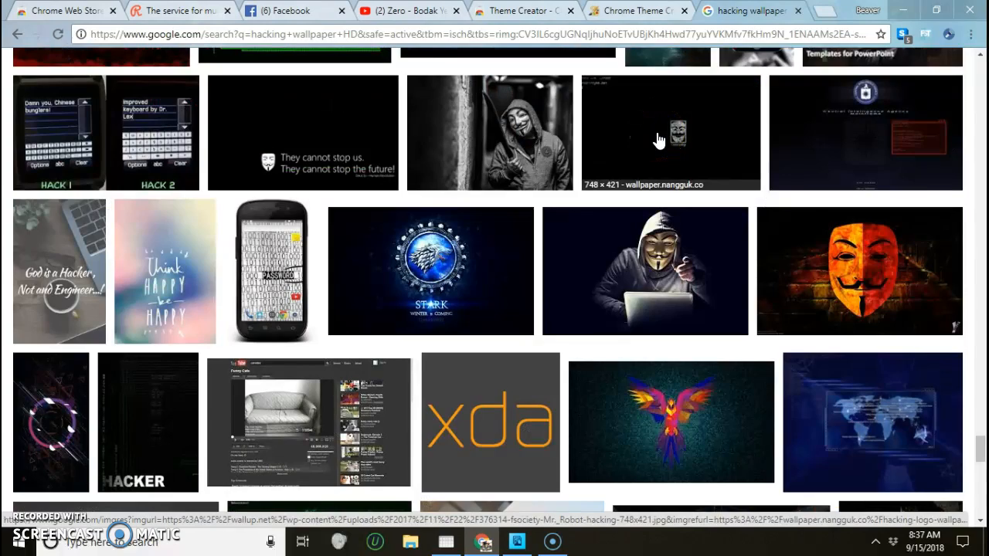
pyautogui.scroll(-5, 657, 140)
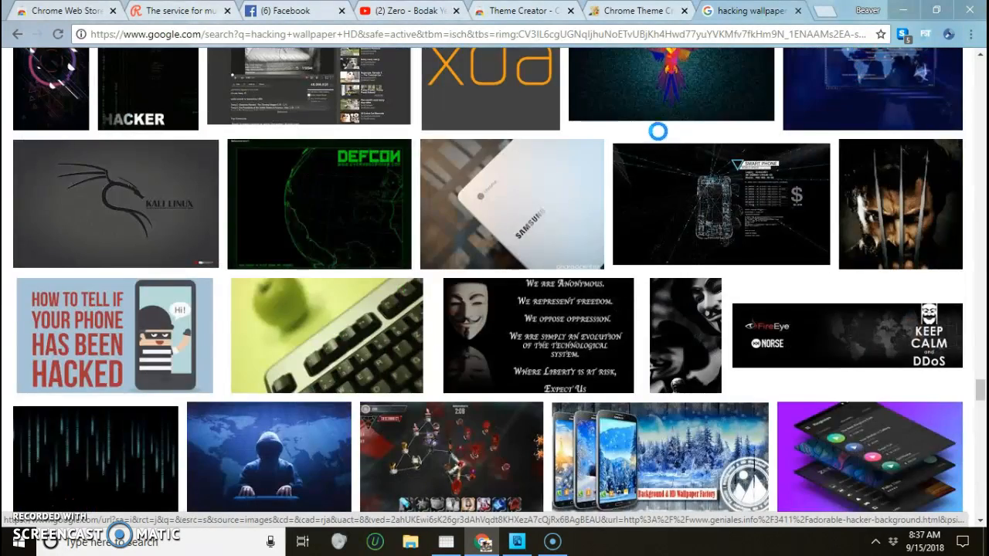
pyautogui.scroll(-6, 659, 135)
pyautogui.scroll(-4, 659, 139)
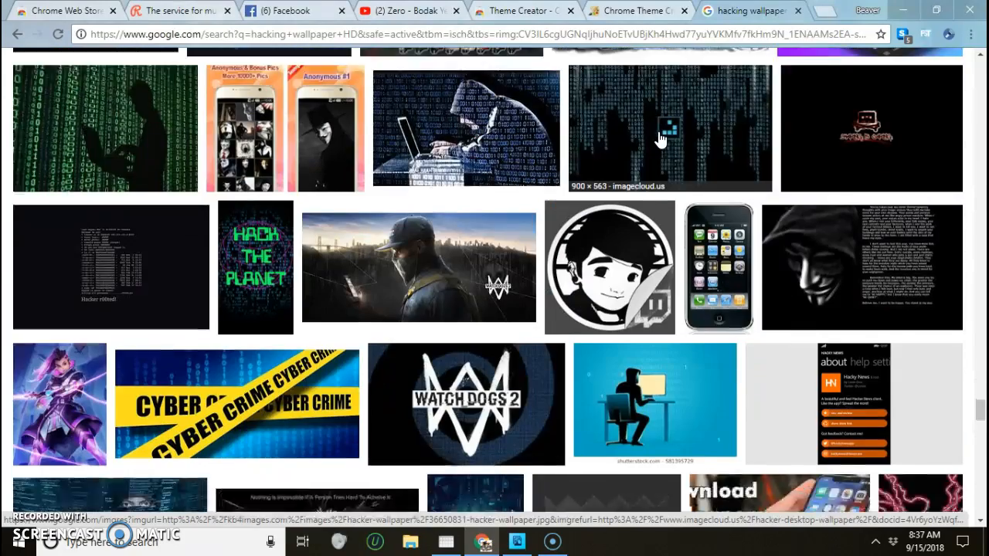
pyautogui.scroll(-5, 659, 139)
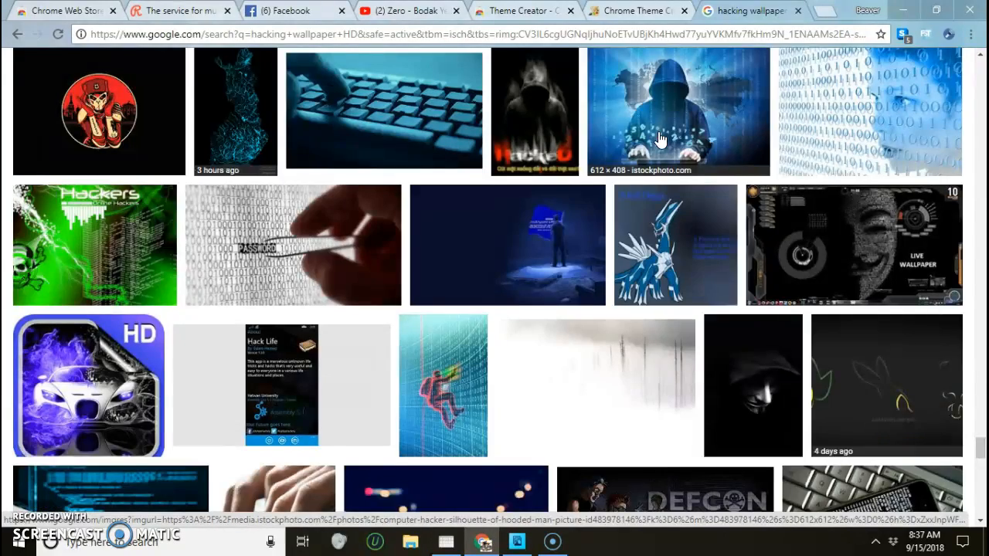
pyautogui.scroll(-4, 659, 139)
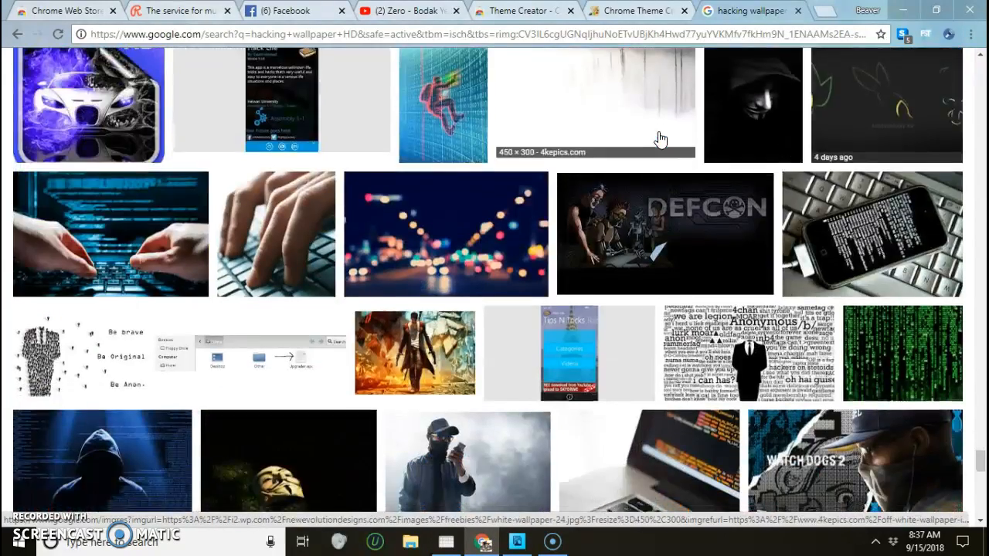
pyautogui.scroll(-3, 657, 135)
pyautogui.scroll(-3, 657, 131)
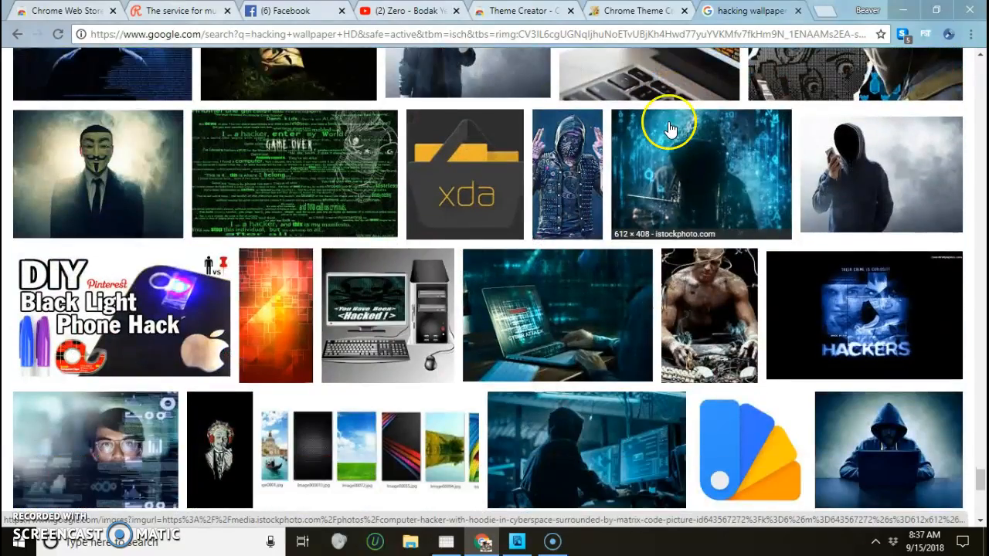
pyautogui.scroll(2, 664, 126)
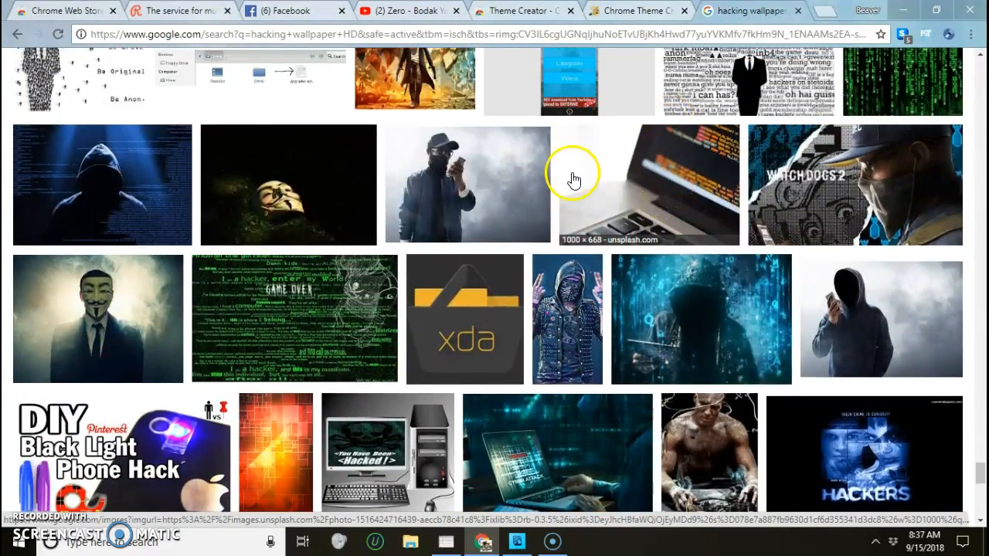
pyautogui.scroll(-3, 572, 166)
pyautogui.scroll(-8, 573, 154)
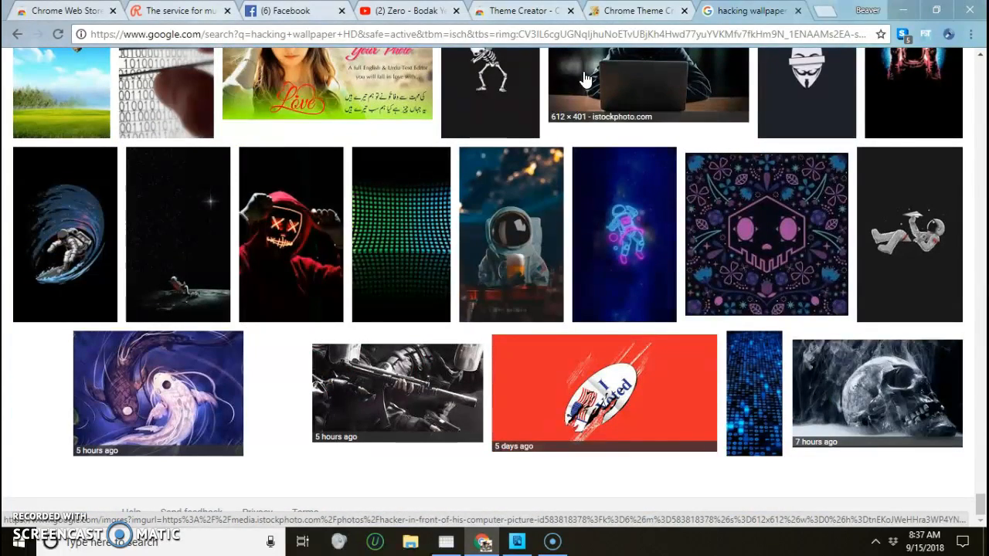
pyautogui.click(509, 442)
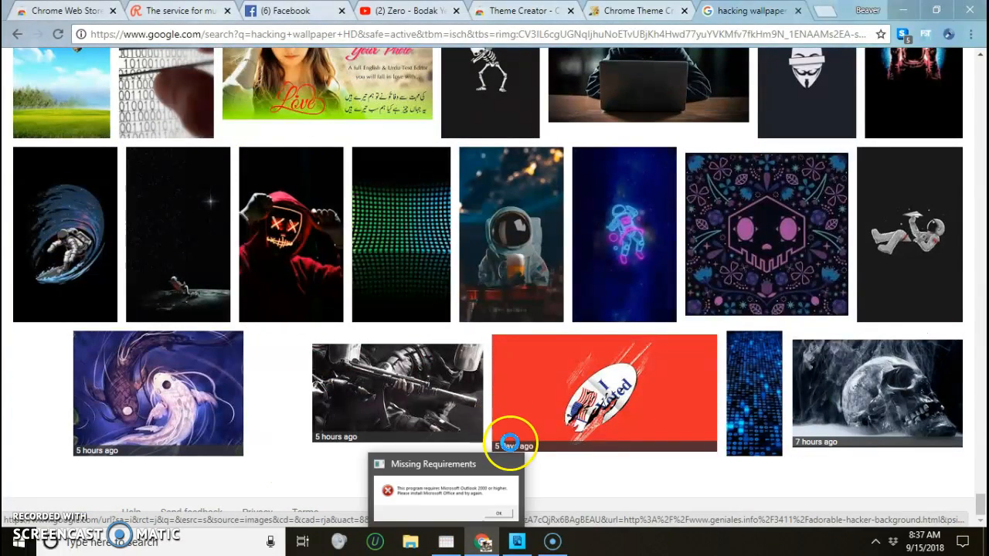
# Step: Return to Photoshop Elements and start a horizontal text layer over the hood with the font size set to 72 pt
pyautogui.click(517, 540)
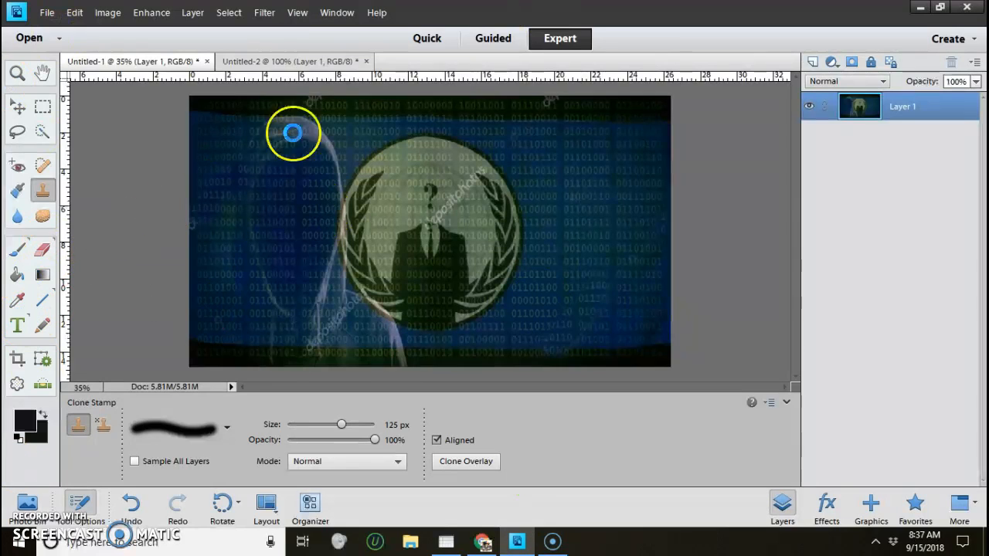
pyautogui.press('t')
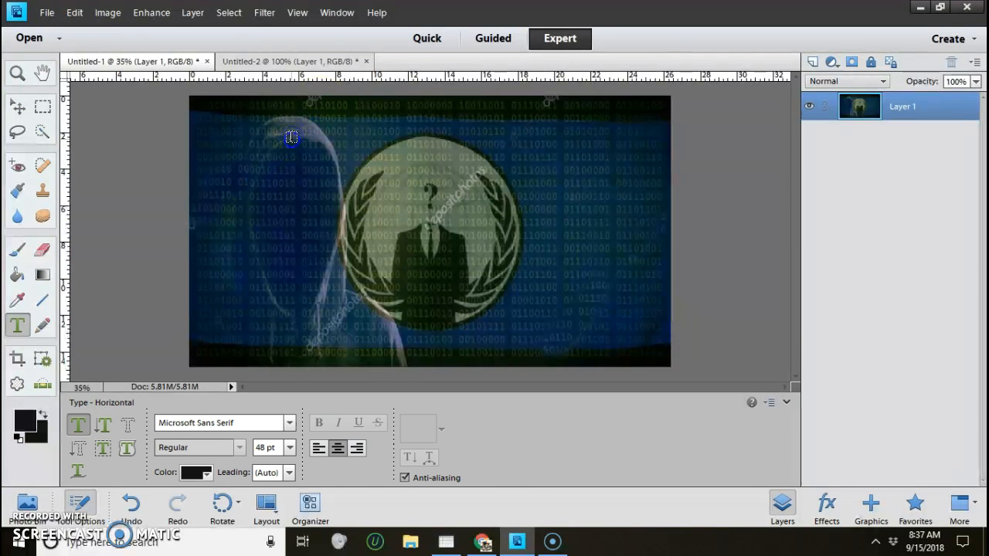
pyautogui.click(291, 136)
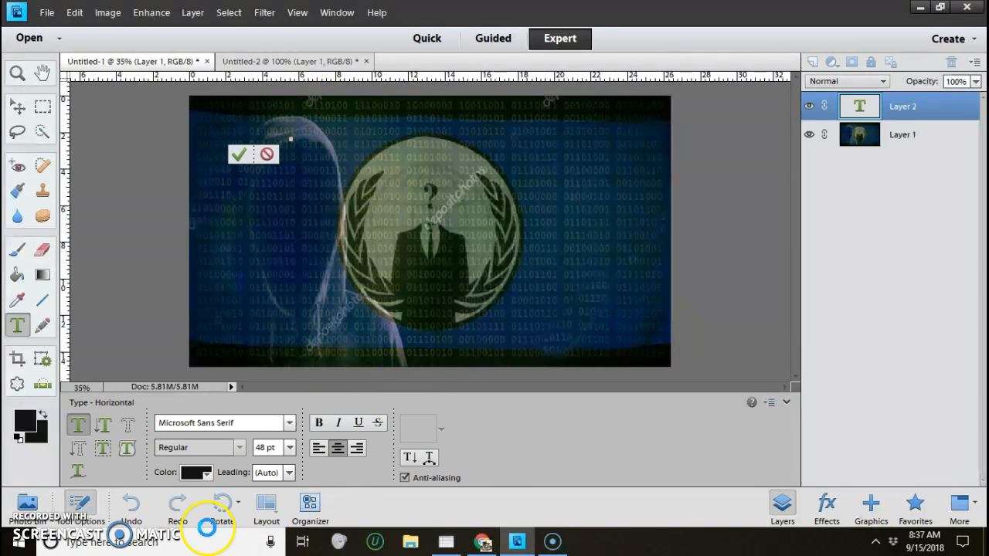
pyautogui.click(282, 452)
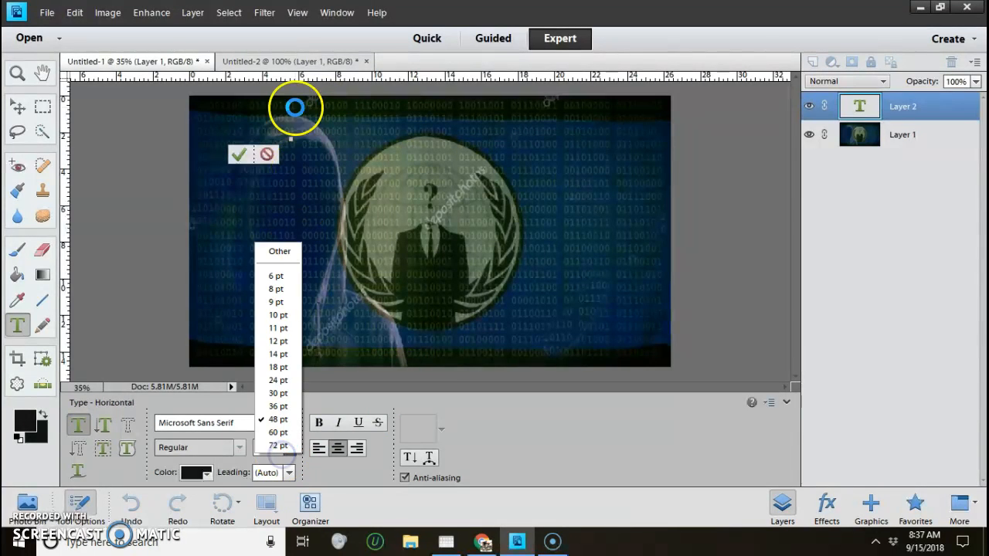
pyautogui.click(288, 455)
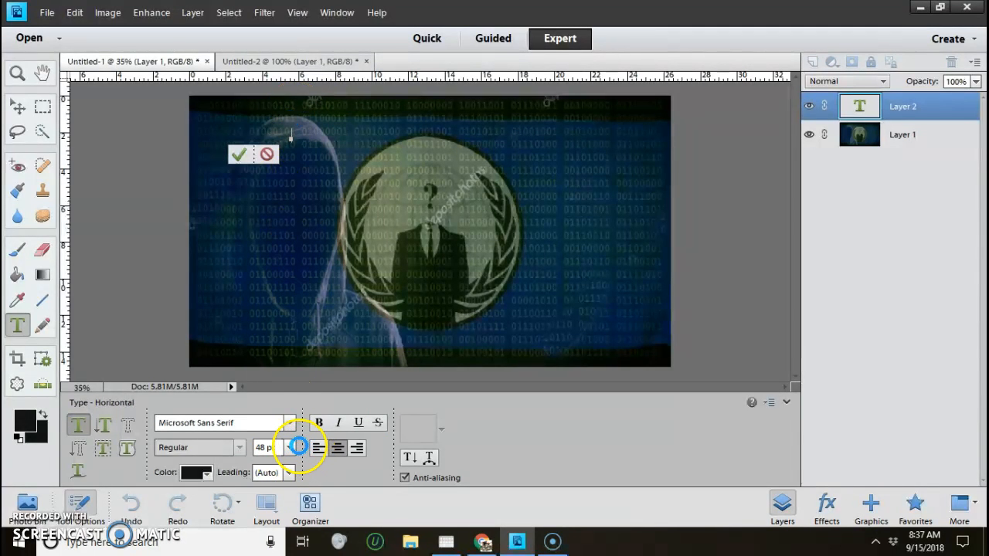
pyautogui.click(297, 447)
pyautogui.click(287, 452)
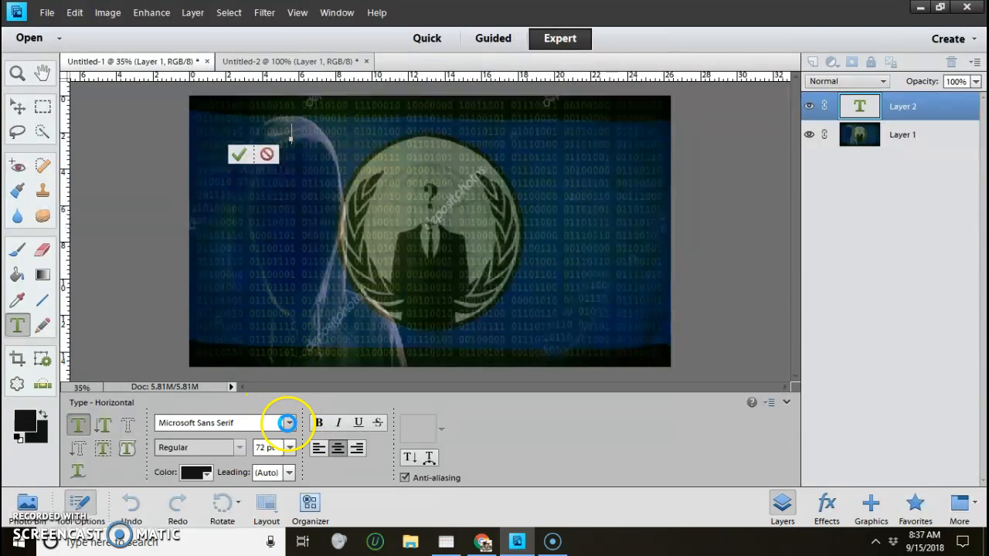
# Step: Set the font of the new text layer to Splash
pyautogui.click(289, 423)
pyautogui.scroll(3, 273, 122)
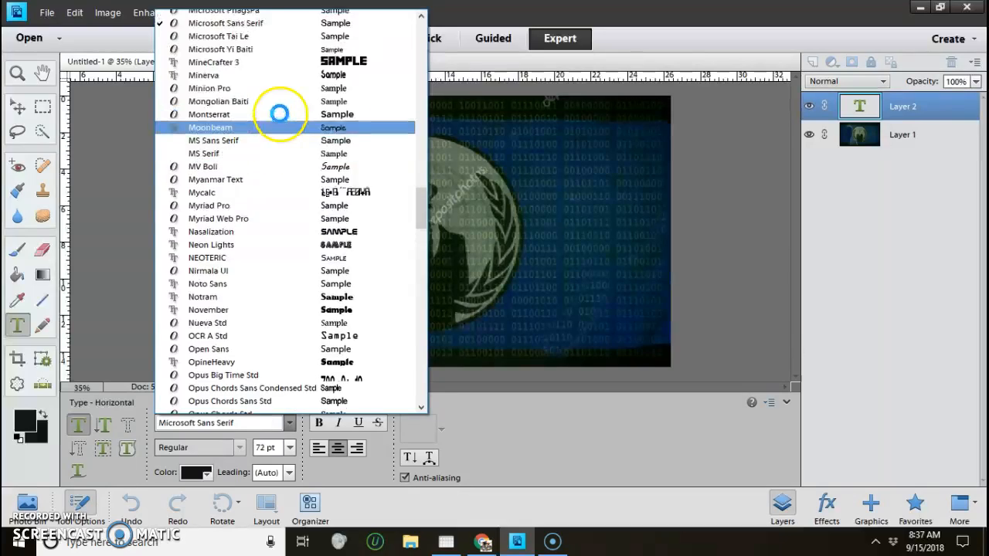
pyautogui.scroll(-6, 279, 129)
pyautogui.scroll(-20, 279, 133)
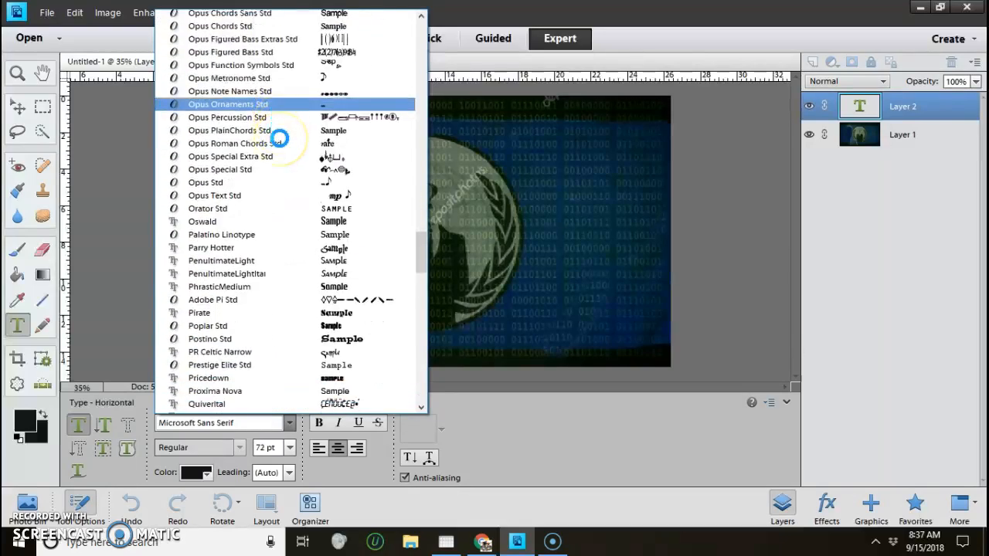
pyautogui.scroll(-4, 279, 139)
pyautogui.scroll(4, 279, 138)
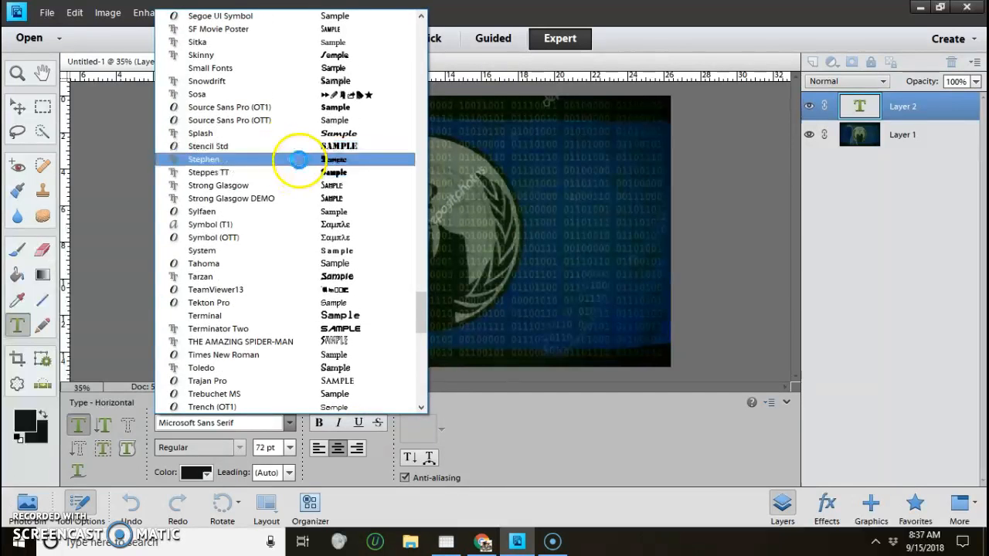
pyautogui.click(309, 135)
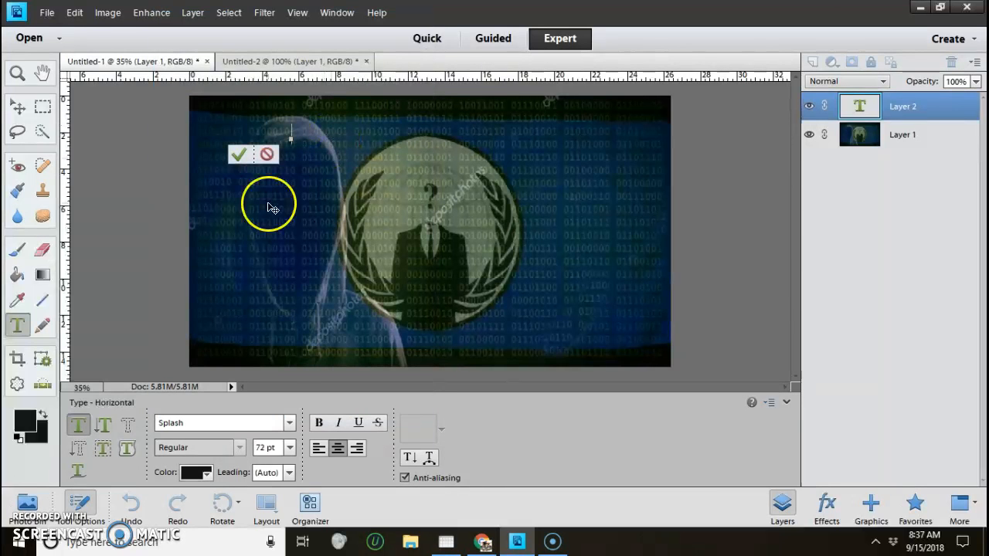
# Step: Enter the caption IpItHurtz in the text layer over the hood and commit it
pyautogui.click(290, 135)
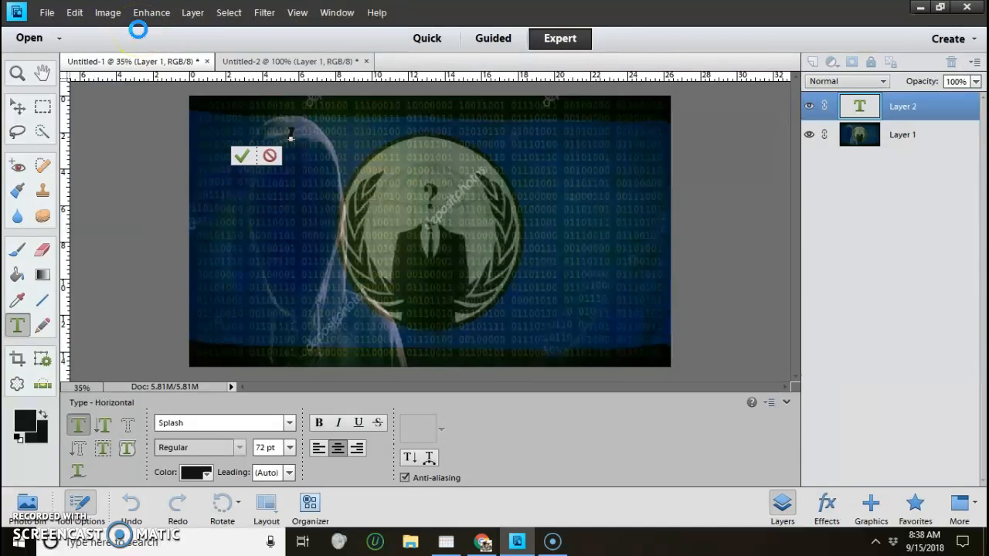
pyautogui.write('le')
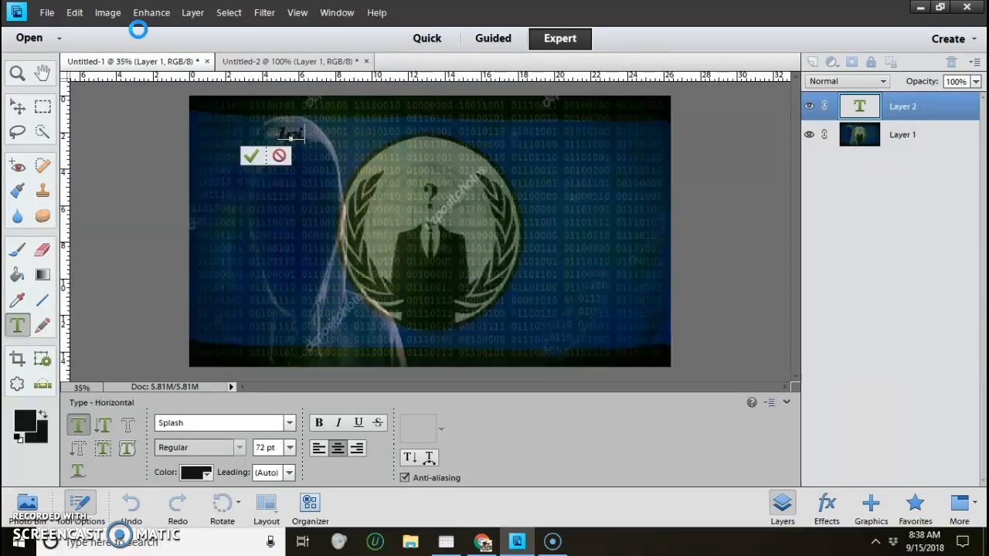
pyautogui.write('t-T')
pyautogui.press('BackSpace')
pyautogui.press('BackSpace')
pyautogui.press('BackSpace')
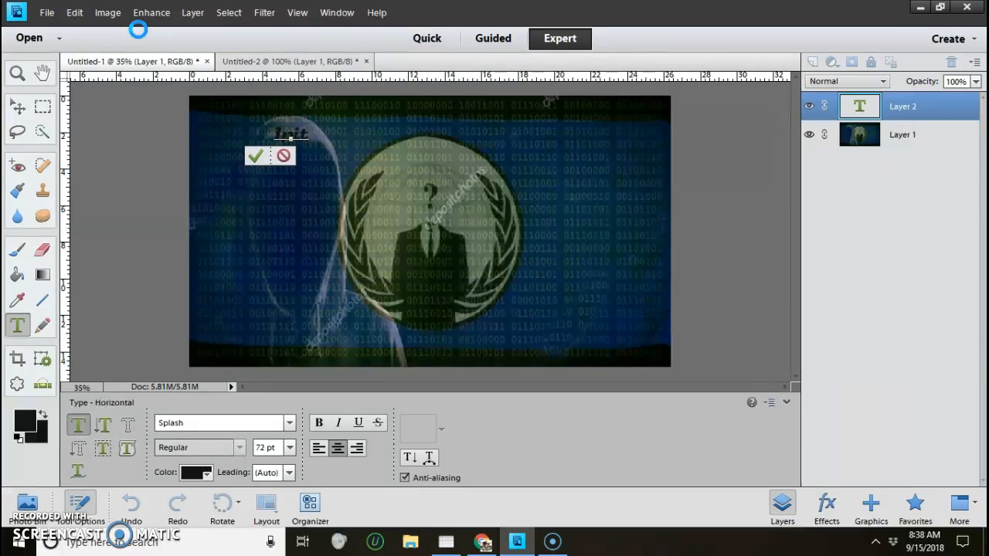
pyautogui.press('BackSpace')
pyautogui.write('T')
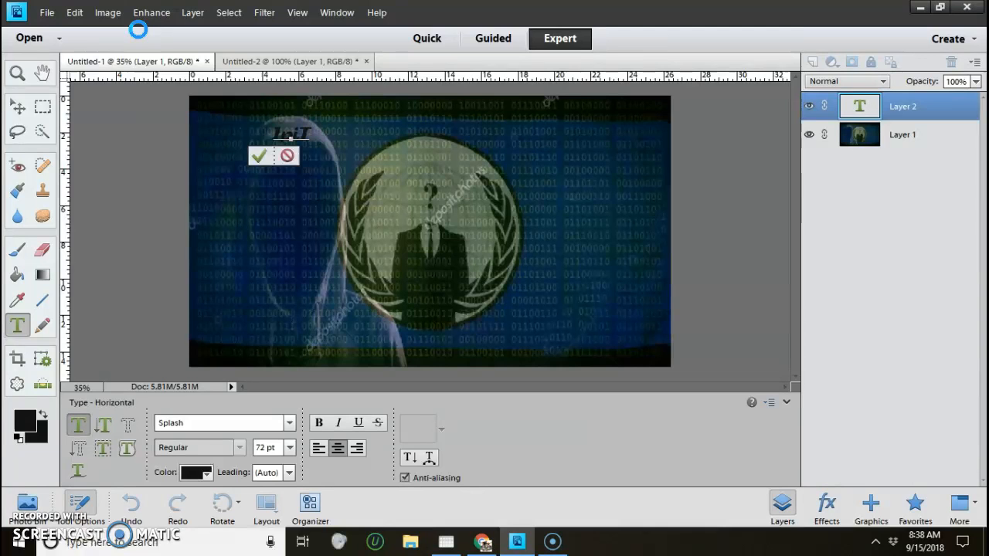
pyautogui.press('BackSpace')
pyautogui.press('BackSpace')
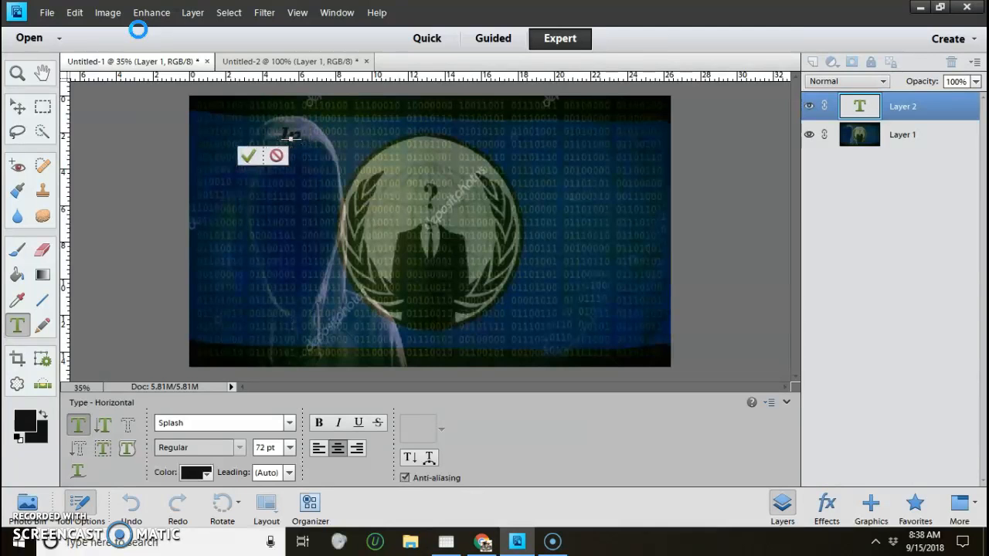
pyautogui.write('i')
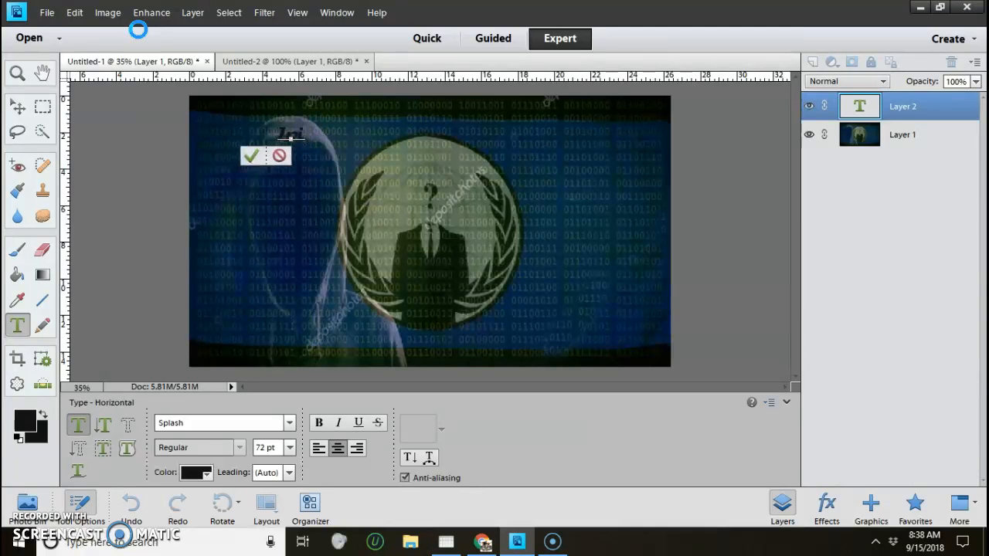
pyautogui.press('BackSpace')
pyautogui.write('l')
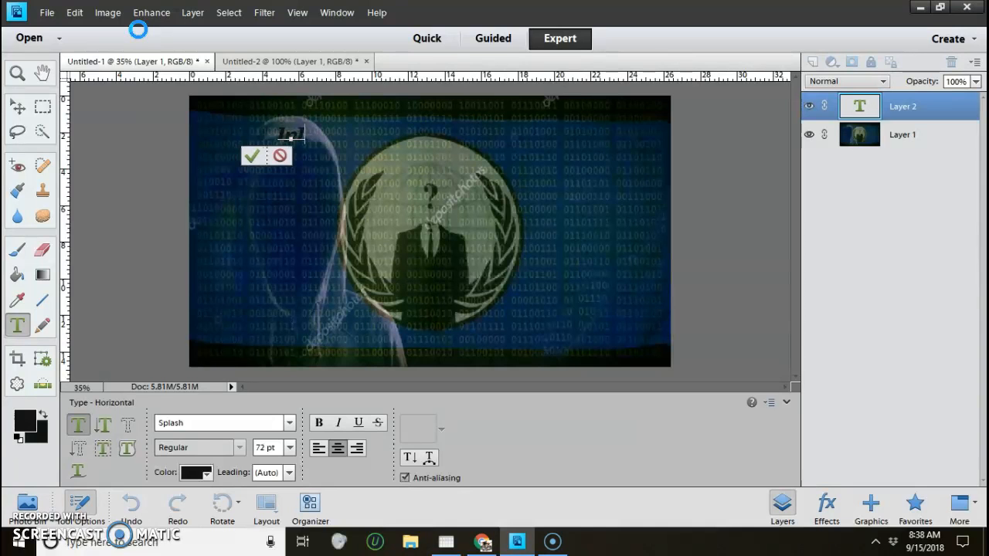
pyautogui.write(' Hacker')
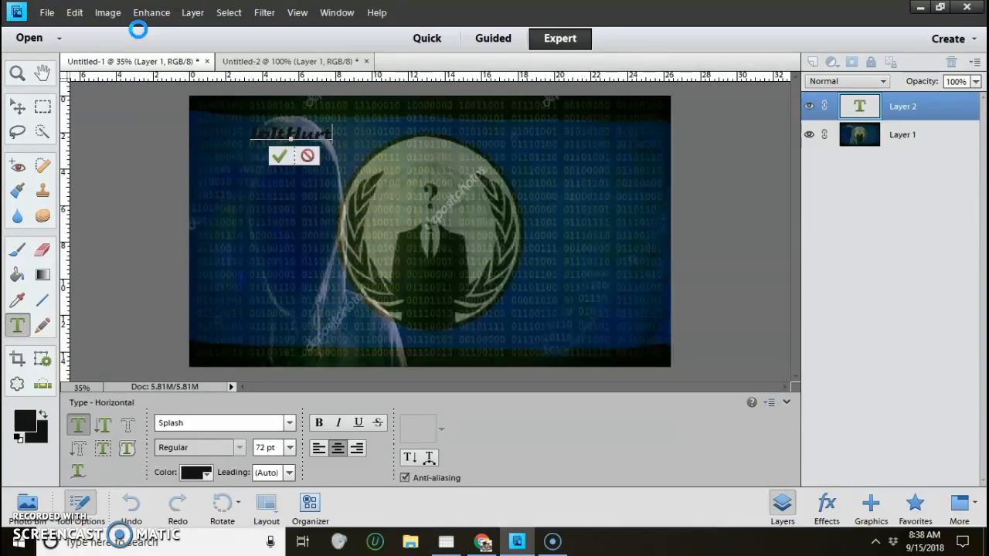
pyautogui.write('s')
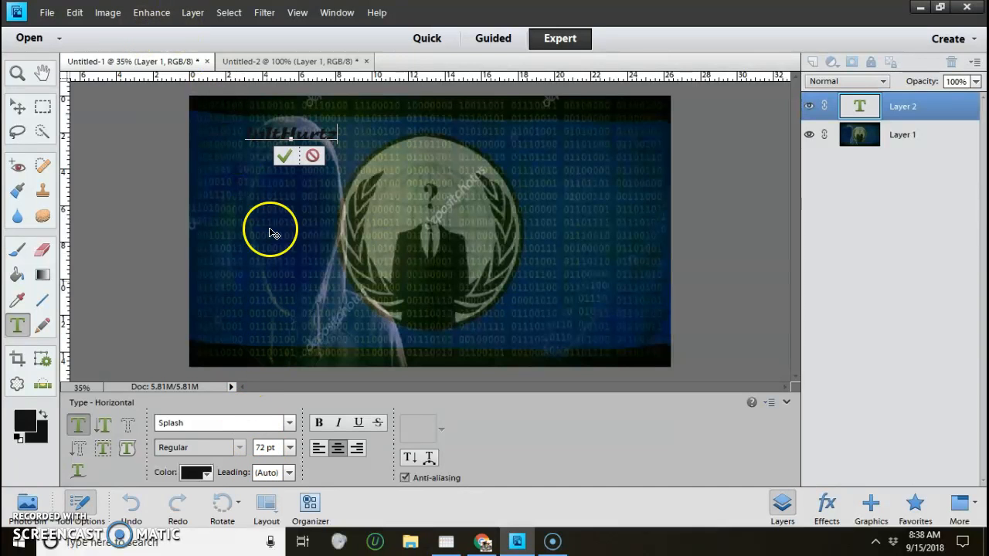
pyautogui.click(284, 156)
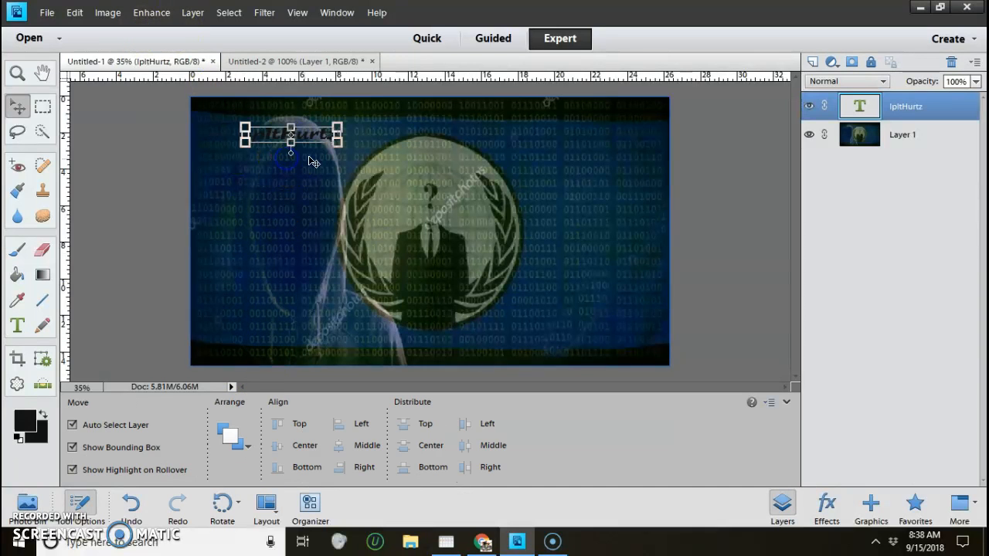
# Step: Enlarge the IpItHurtz caption so it stretches from the hood across the emblem to near the image's right side, and commit the transform
pyautogui.click(338, 140)
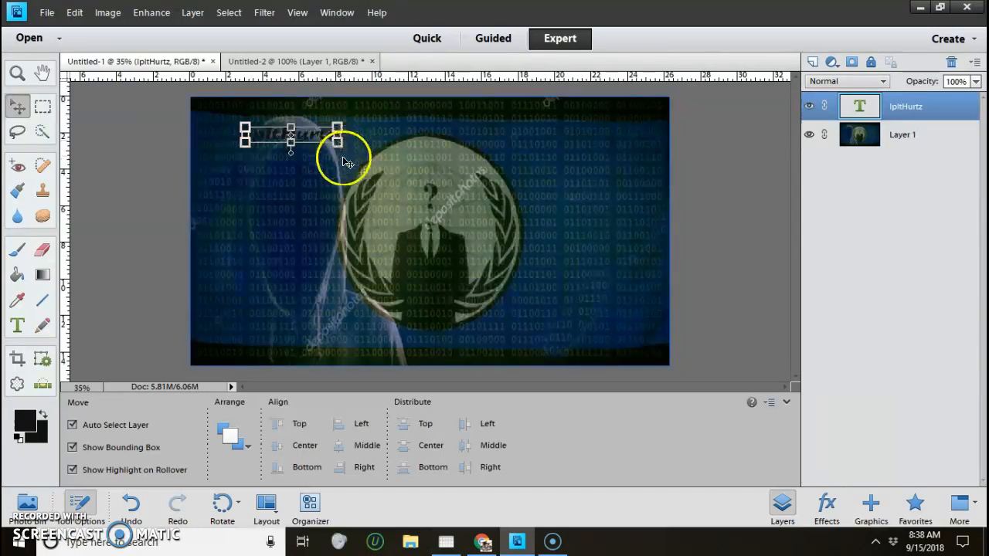
pyautogui.moveTo(338, 140); pyautogui.dragTo(500, 140)
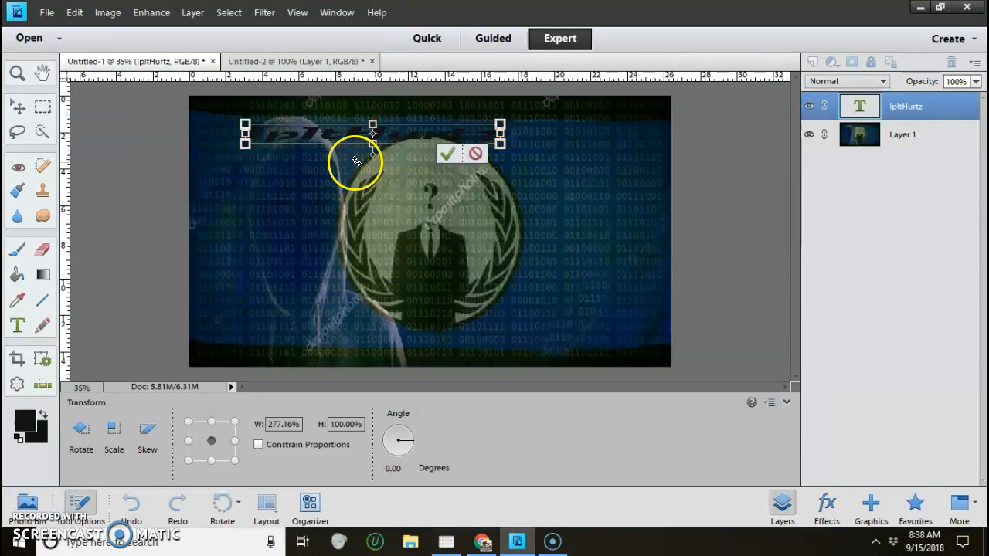
pyautogui.moveTo(372, 143); pyautogui.dragTo(367, 171)
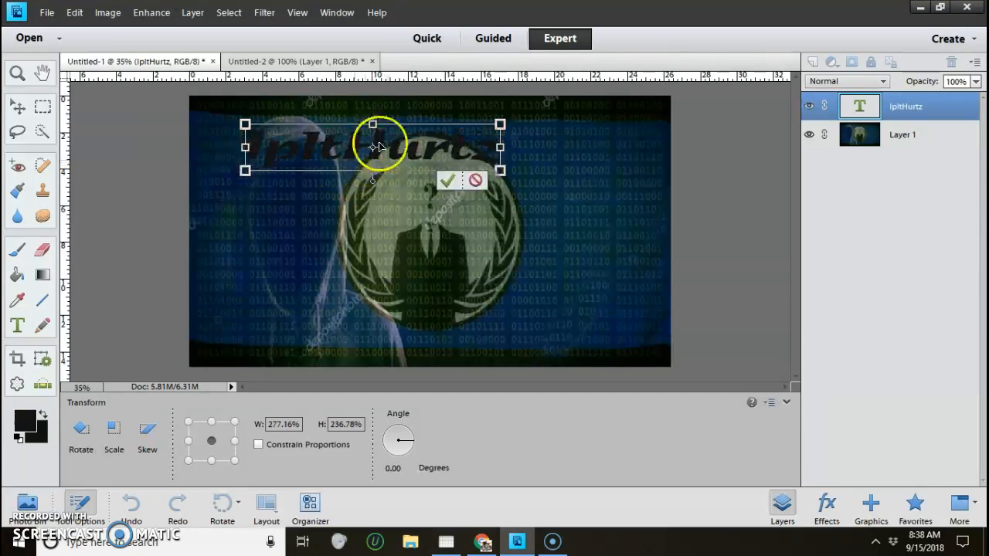
pyautogui.click(497, 145)
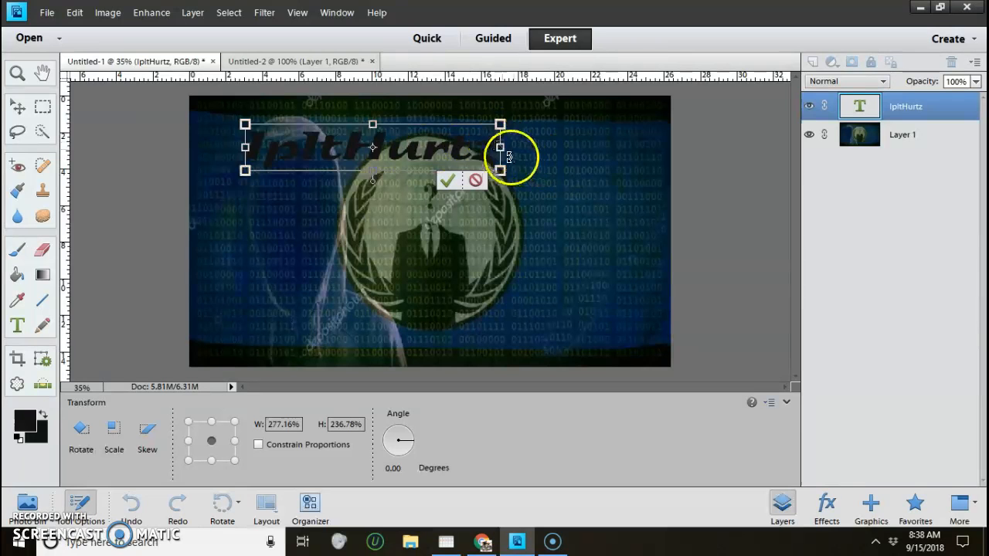
pyautogui.moveTo(503, 154); pyautogui.dragTo(612, 177)
pyautogui.click(568, 176)
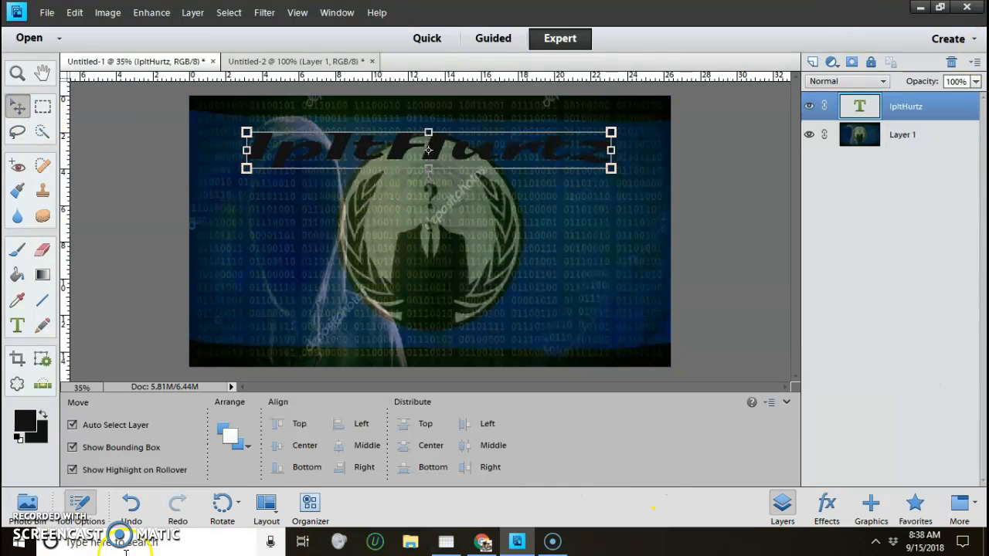
# Step: Apply the green Wow Plastic layer style to the IpItHurtz caption
pyautogui.click(826, 532)
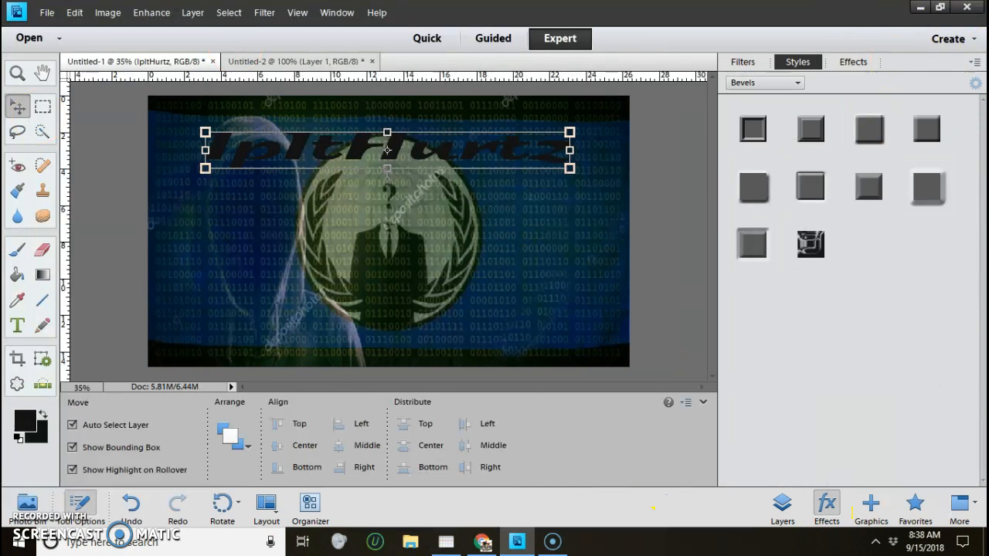
pyautogui.click(751, 80)
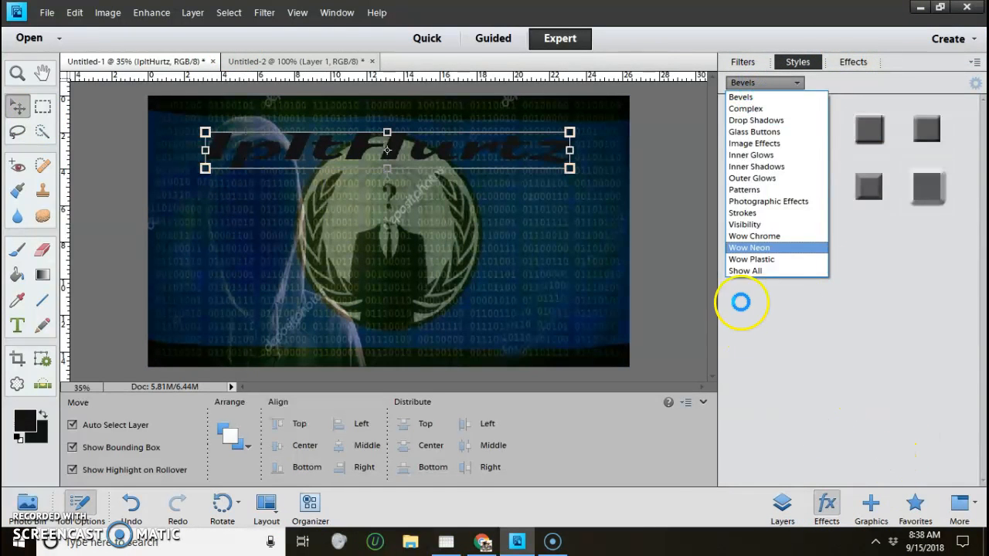
pyautogui.click(786, 259)
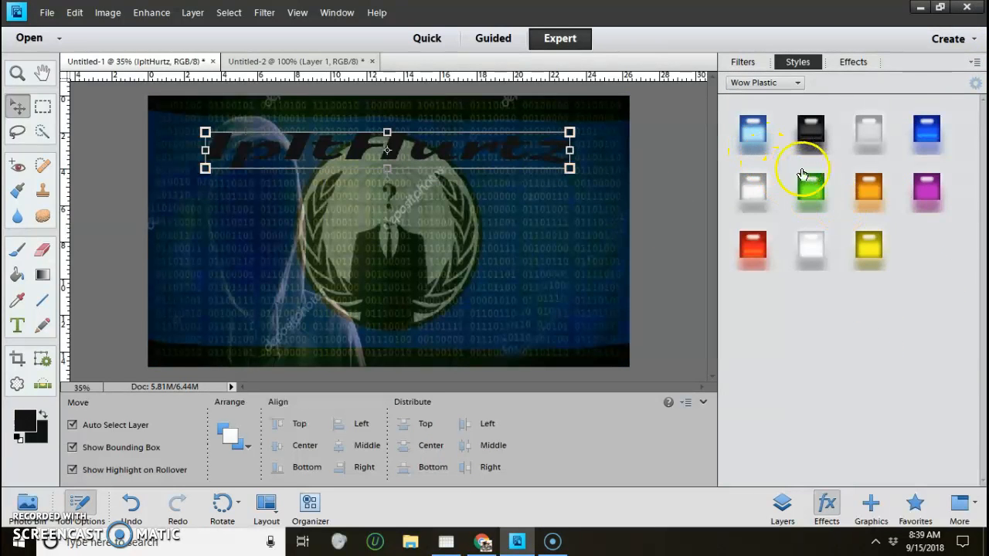
pyautogui.moveTo(812, 183); pyautogui.dragTo(357, 161)
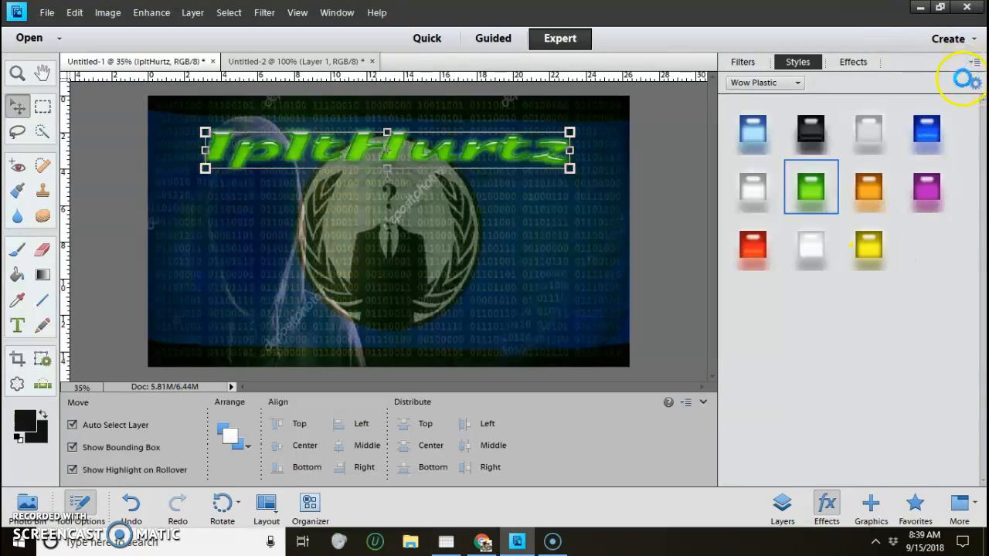
# Step: Add a black stroke of 27 px at 100% opacity to the caption's layer style
pyautogui.click(977, 83)
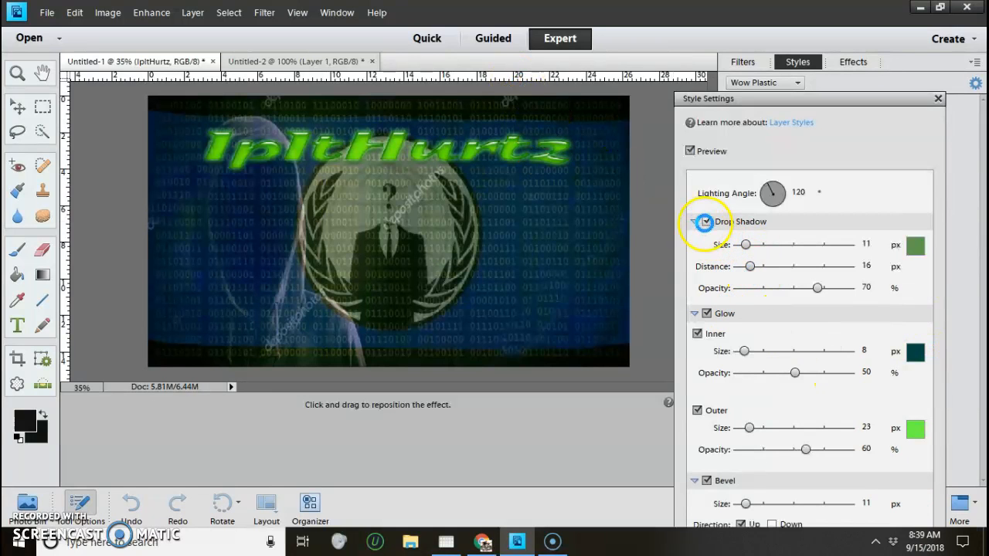
pyautogui.click(698, 222)
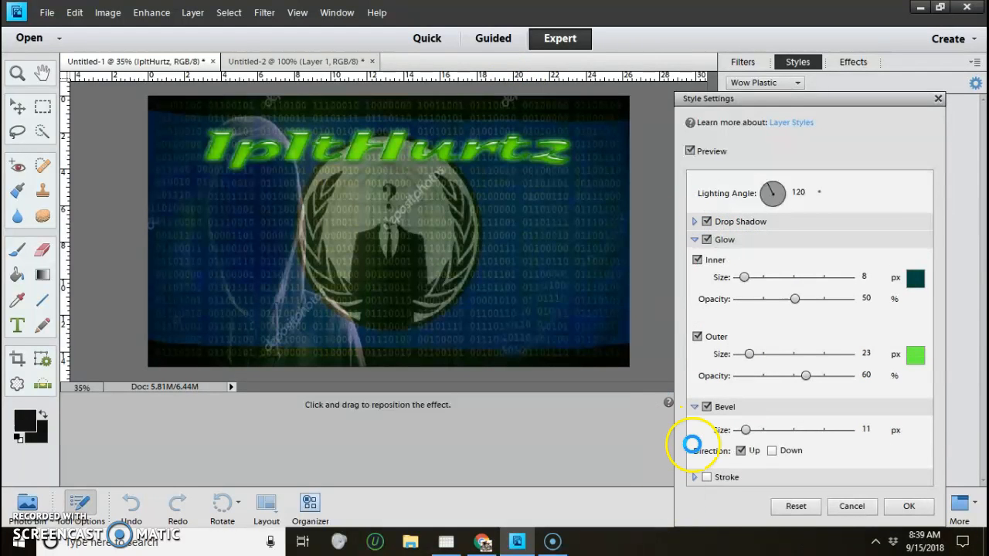
pyautogui.click(708, 476)
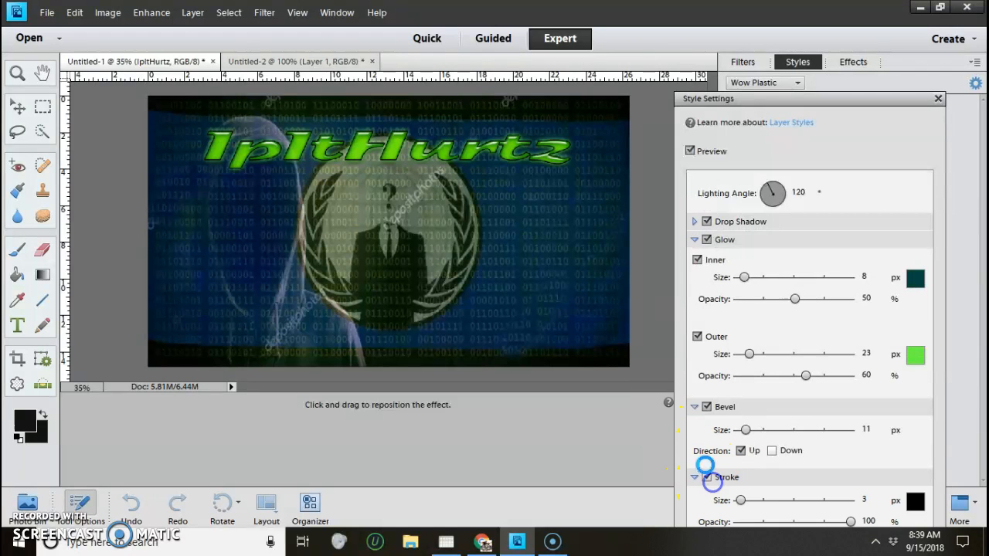
pyautogui.click(696, 409)
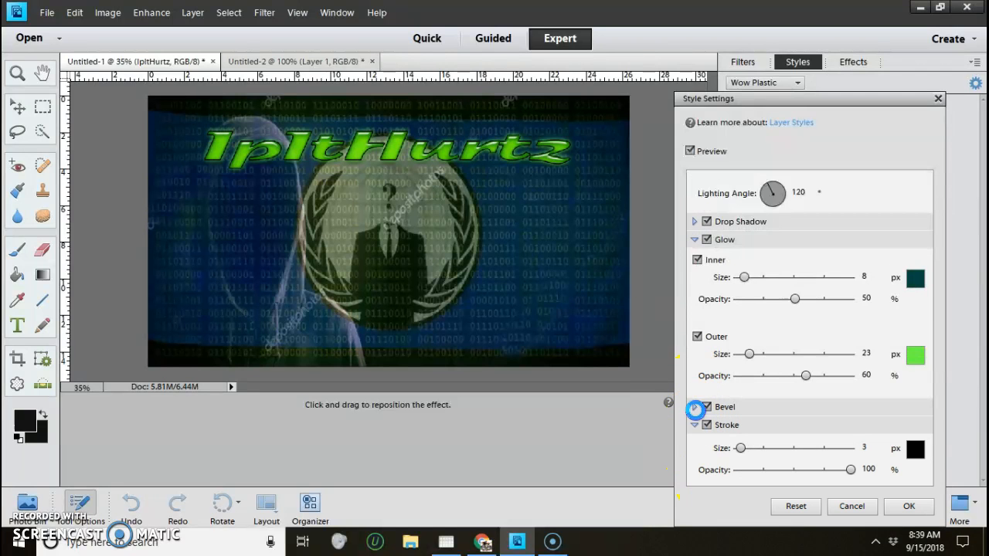
pyautogui.moveTo(735, 448)
pyautogui.mouseDown()
pyautogui.moveTo(728, 442)
pyautogui.moveTo(839, 461)
pyautogui.moveTo(777, 425)
pyautogui.moveTo(738, 441)
pyautogui.moveTo(749, 446)
pyautogui.mouseUp()
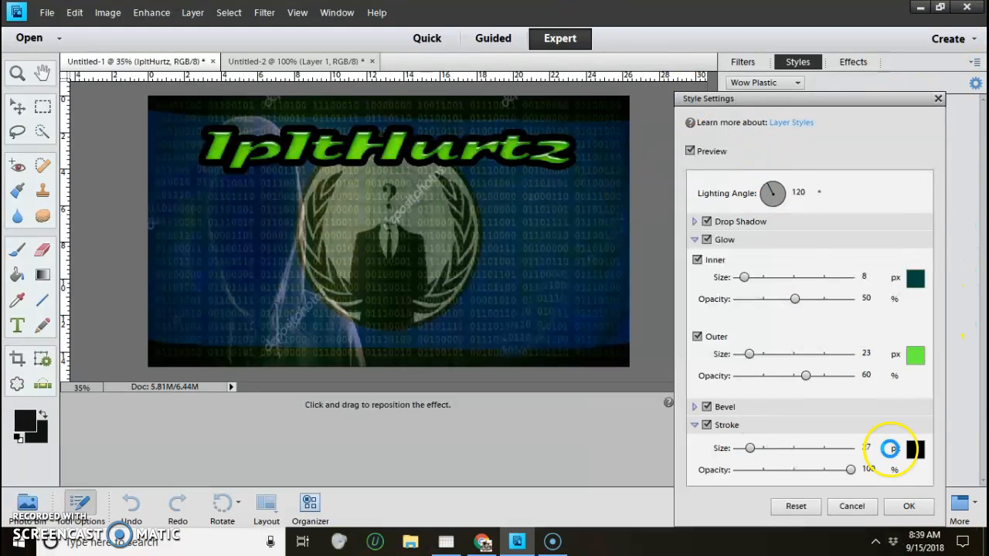
pyautogui.click(909, 506)
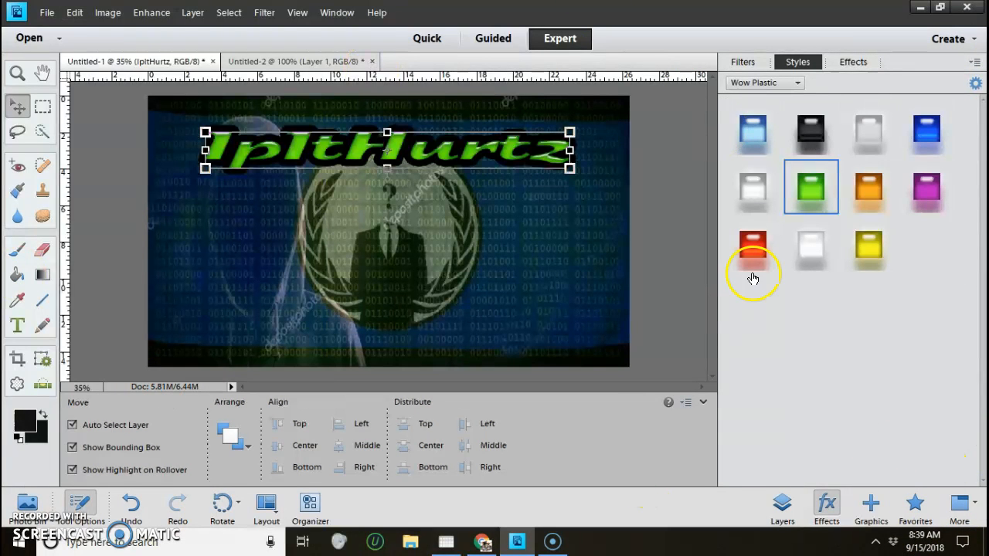
# Step: Merge the visible caption and wallpaper layers into one layer
pyautogui.click(785, 505)
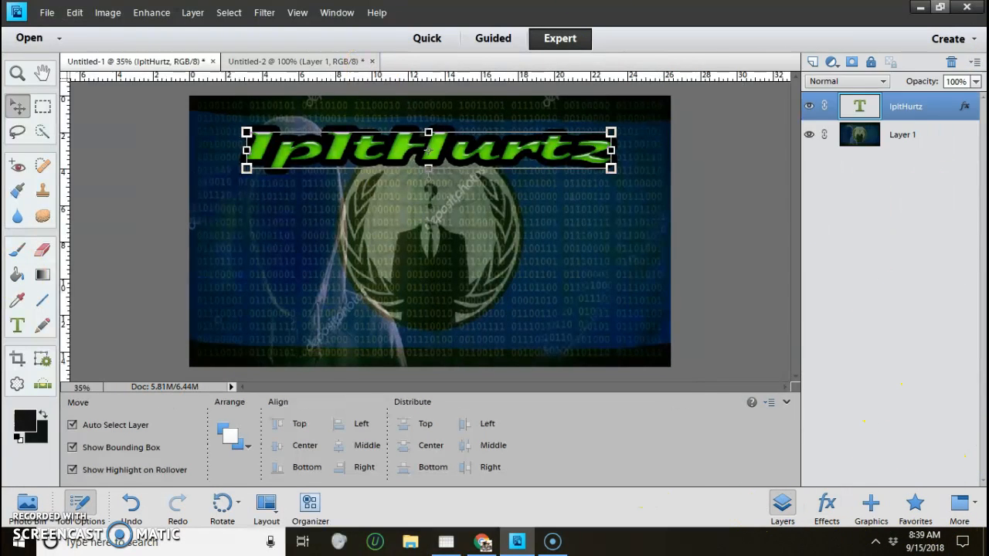
pyautogui.rightClick(894, 137)
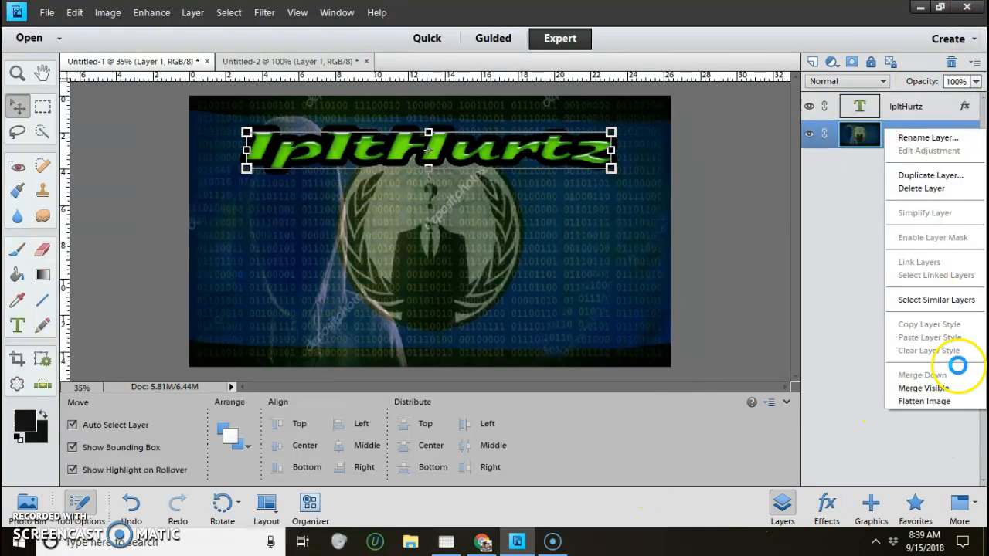
pyautogui.click(953, 386)
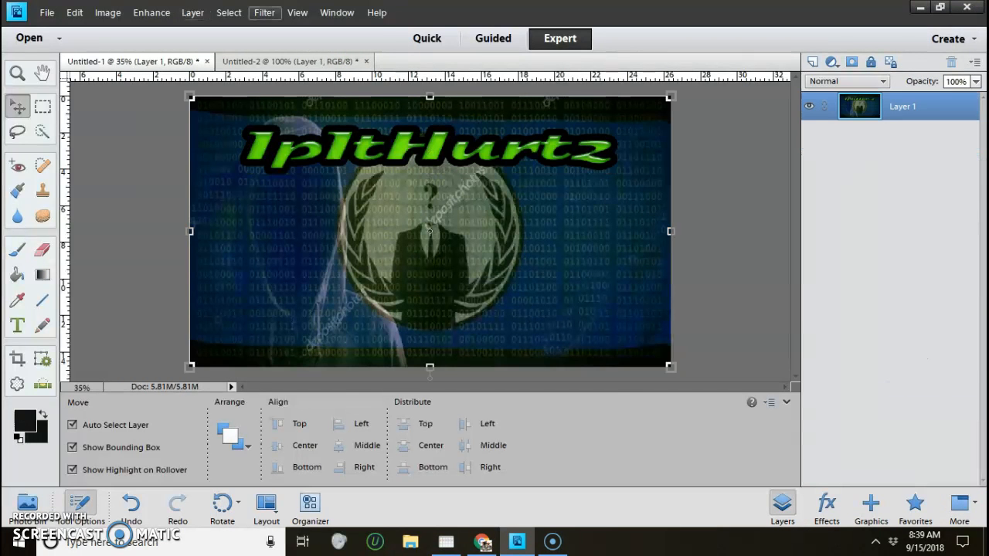
pyautogui.click(265, 13)
pyautogui.click(282, 43)
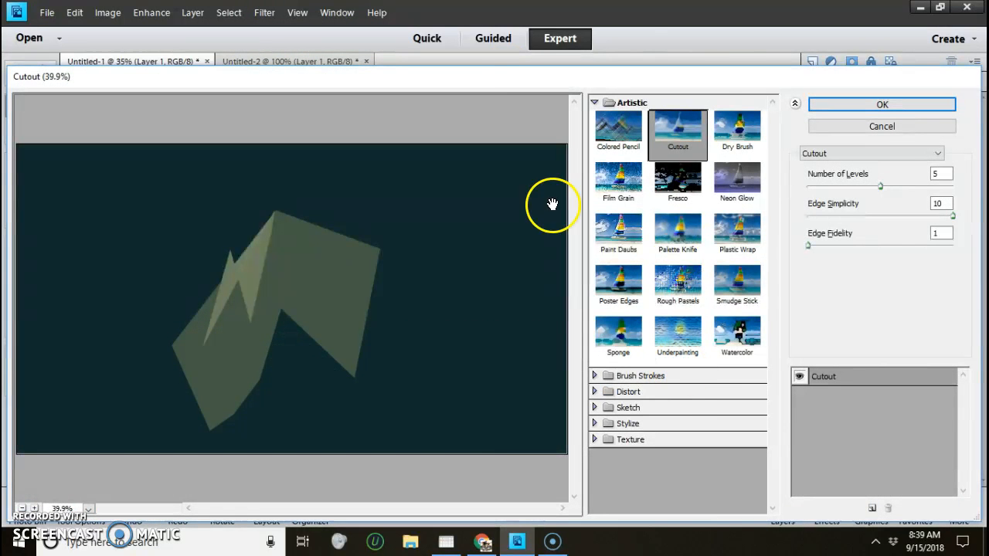
pyautogui.click(734, 226)
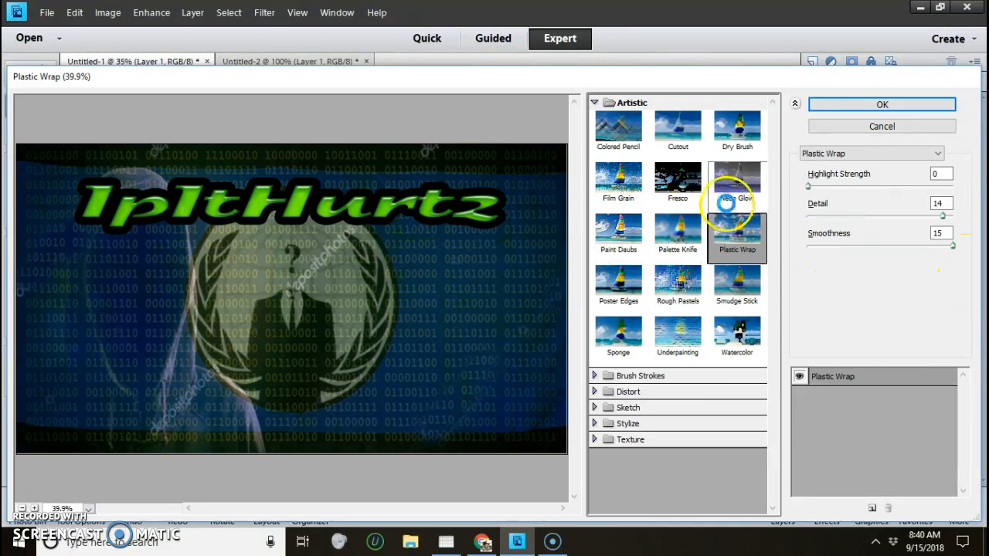
pyautogui.click(726, 201)
pyautogui.click(662, 180)
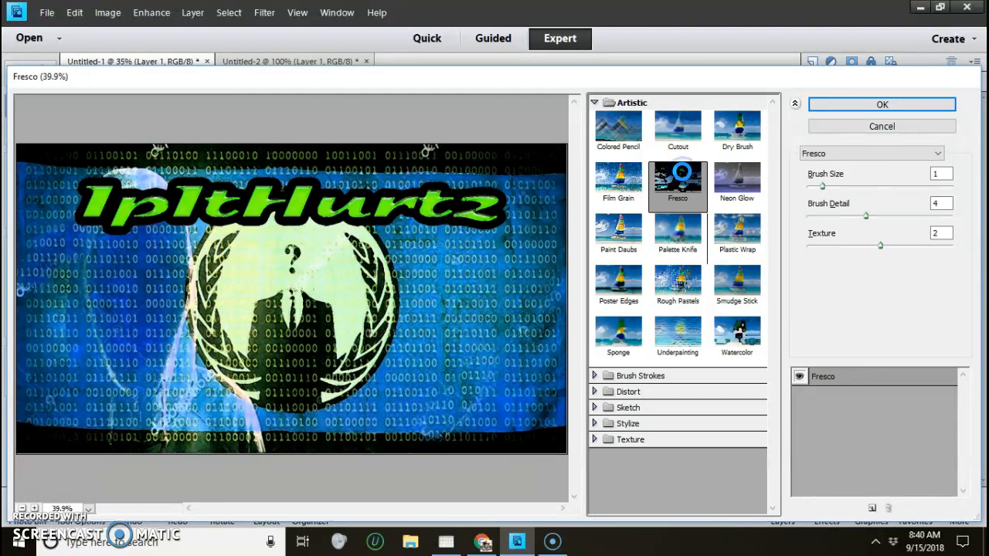
pyautogui.click(611, 283)
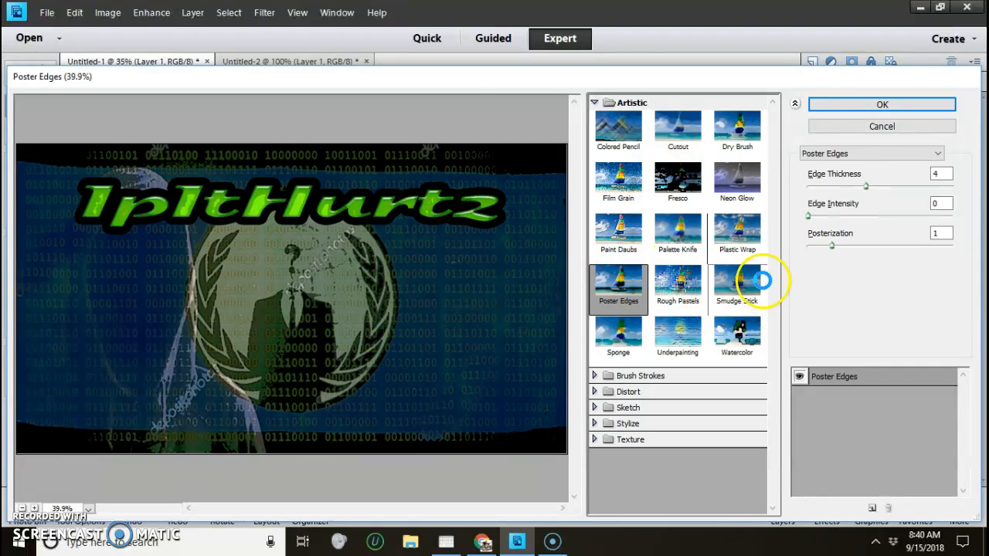
pyautogui.click(763, 279)
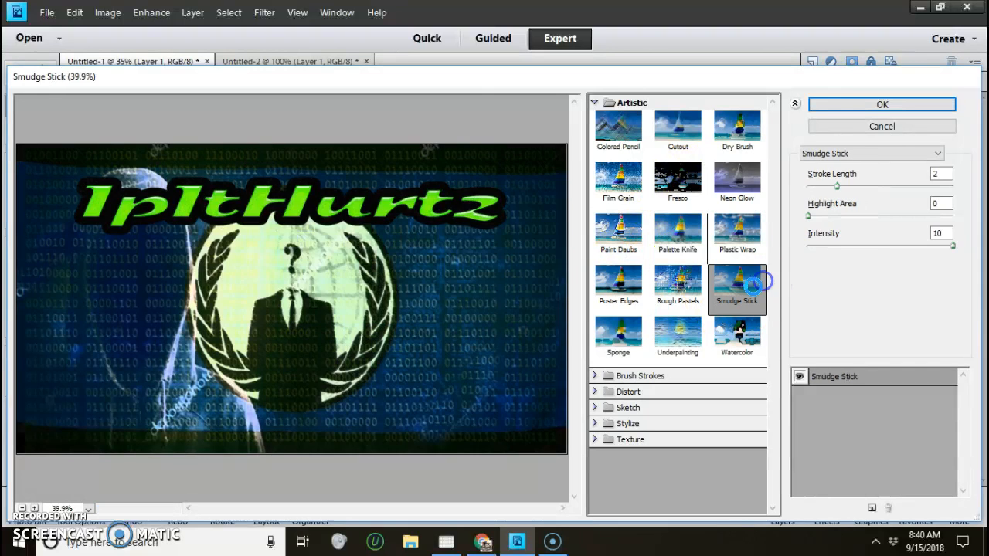
pyautogui.click(698, 393)
pyautogui.click(684, 417)
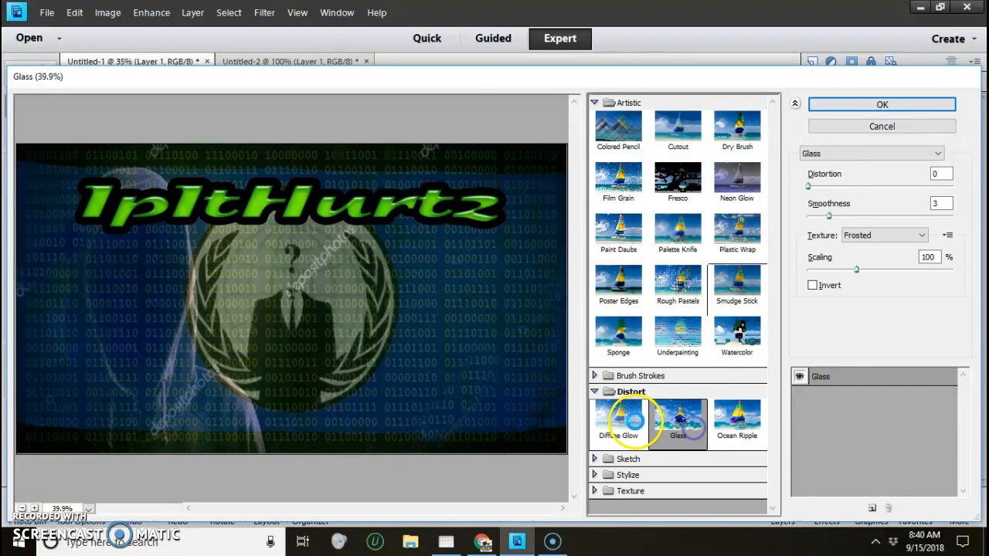
pyautogui.click(629, 418)
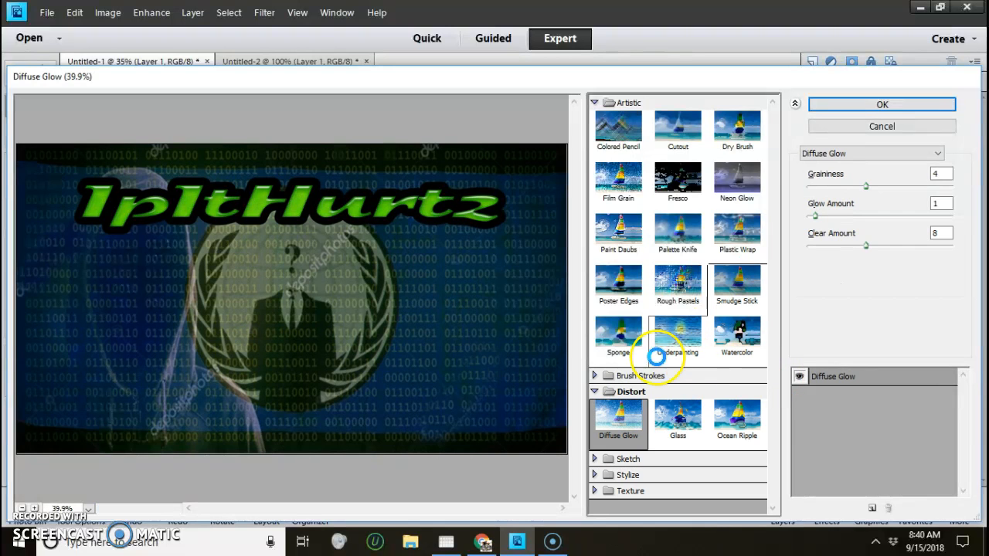
pyautogui.click(719, 393)
pyautogui.click(698, 436)
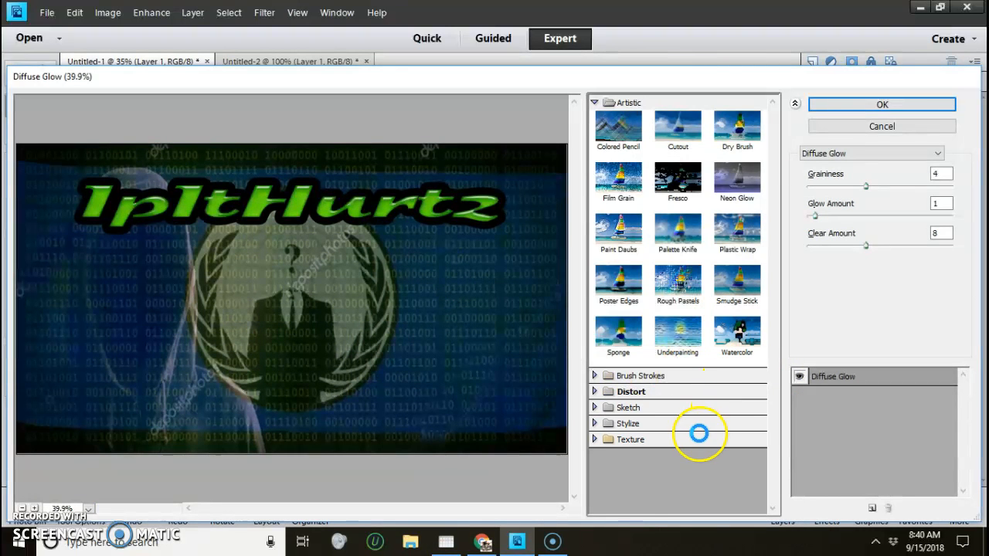
pyautogui.click(699, 423)
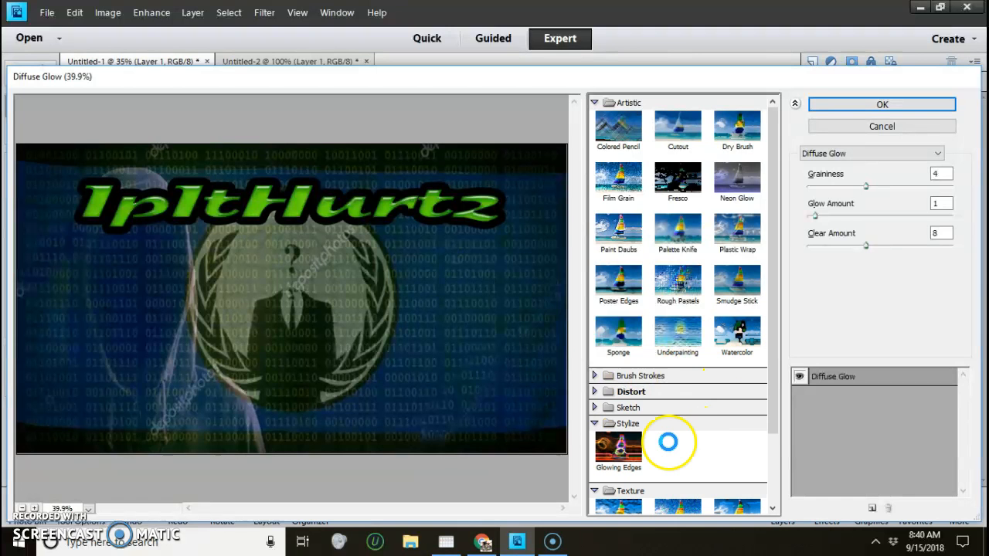
pyautogui.click(640, 450)
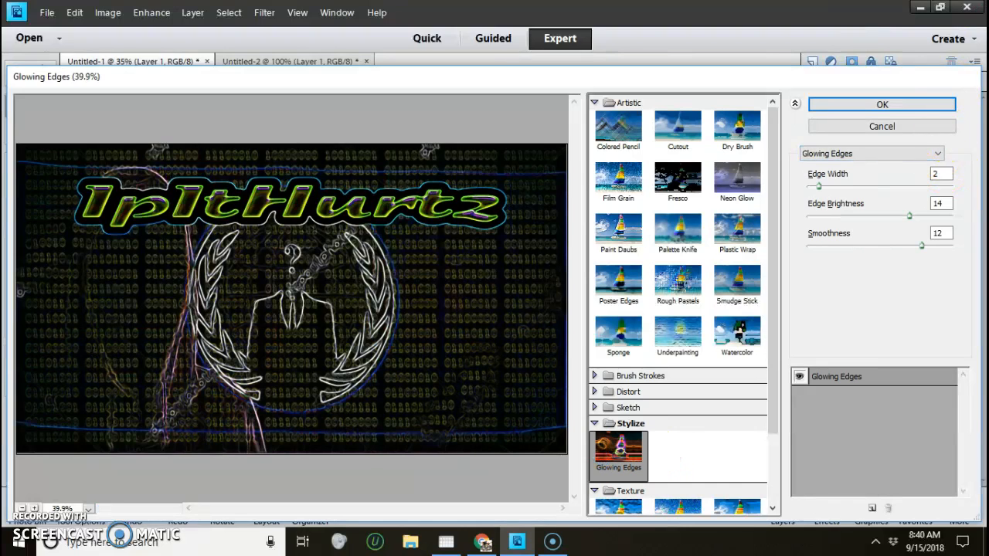
pyautogui.click(886, 126)
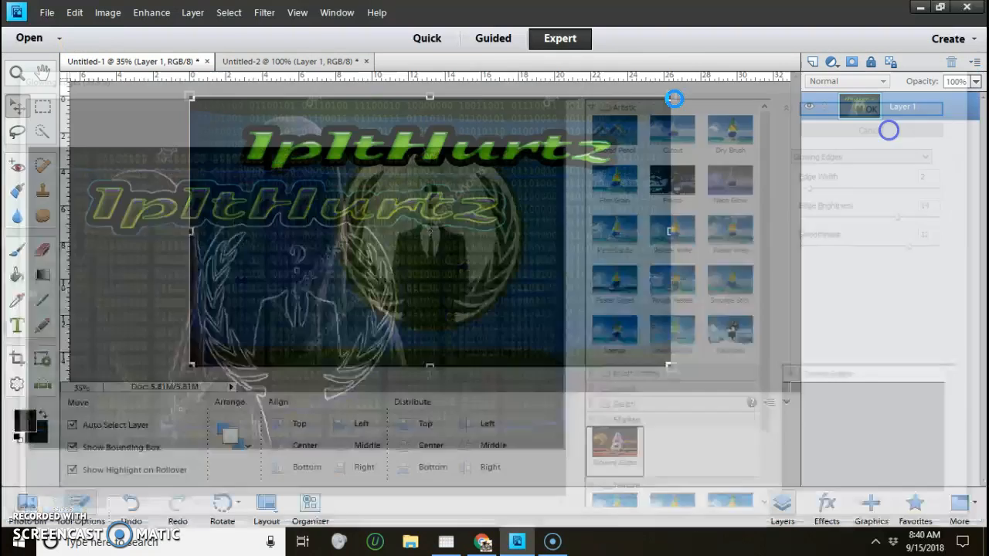
# Step: Shift the overall hue of the merged wallpaper to -25 with Hue/Saturation
pyautogui.click(151, 12)
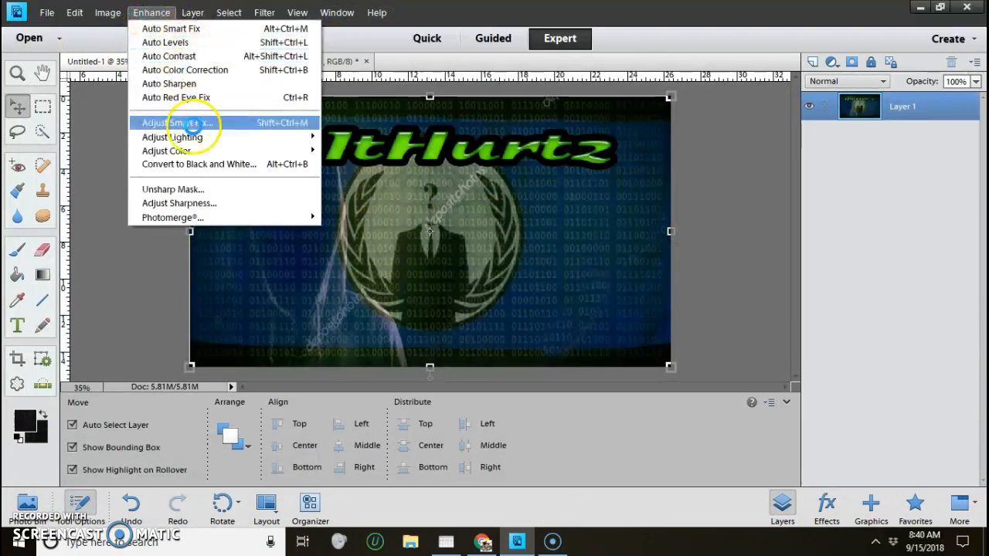
pyautogui.moveTo(287, 150)
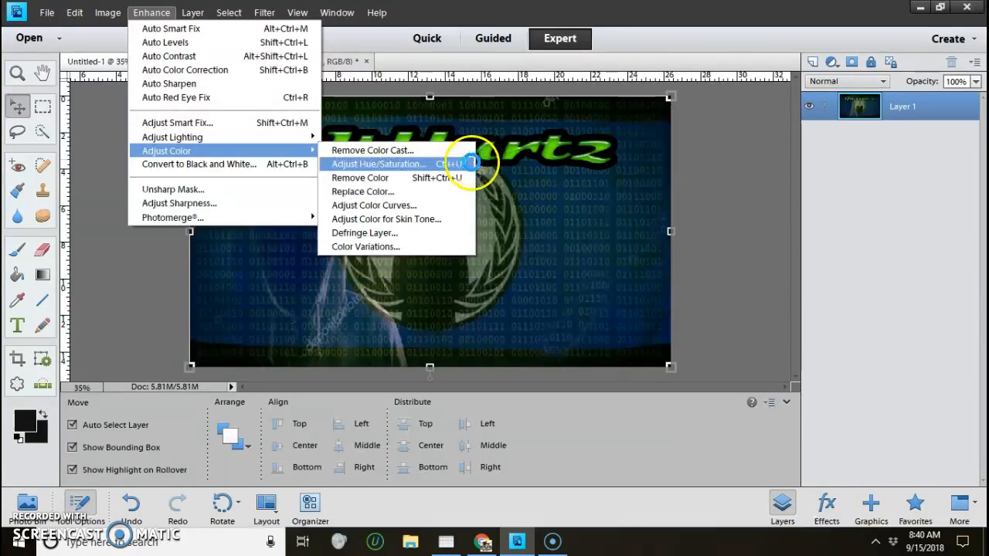
pyautogui.click(429, 164)
pyautogui.moveTo(747, 380); pyautogui.dragTo(902, 401)
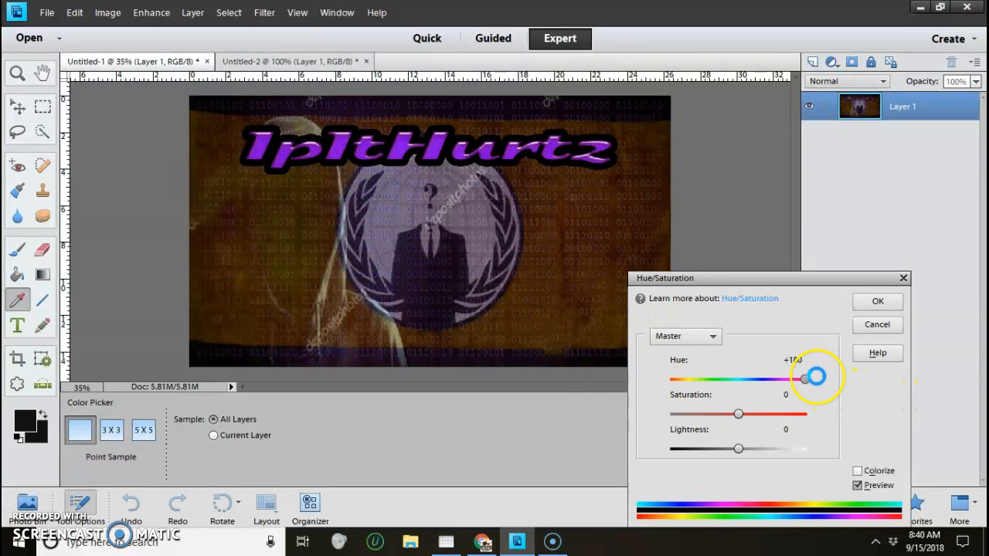
pyautogui.moveTo(804, 378); pyautogui.dragTo(819, 426)
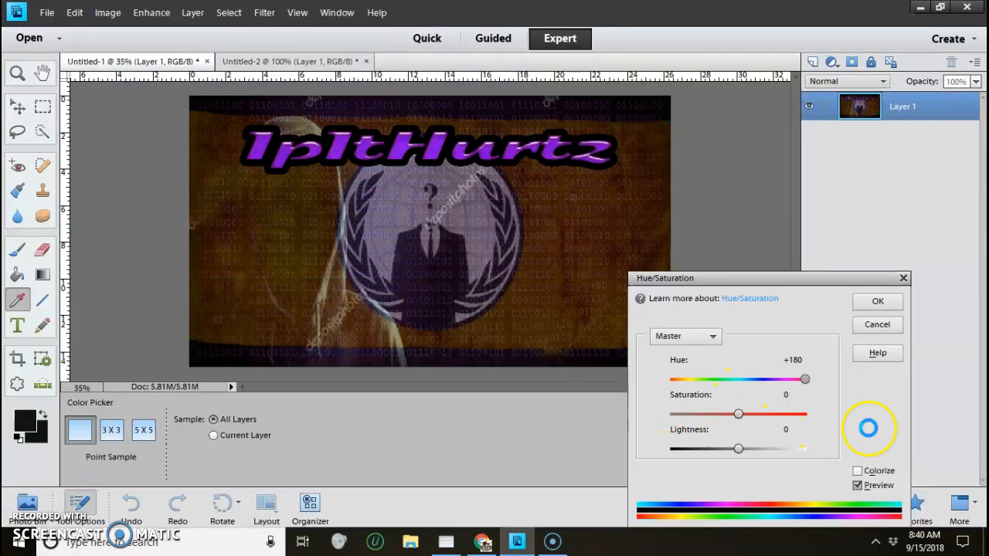
pyautogui.moveTo(906, 392); pyautogui.dragTo(721, 364)
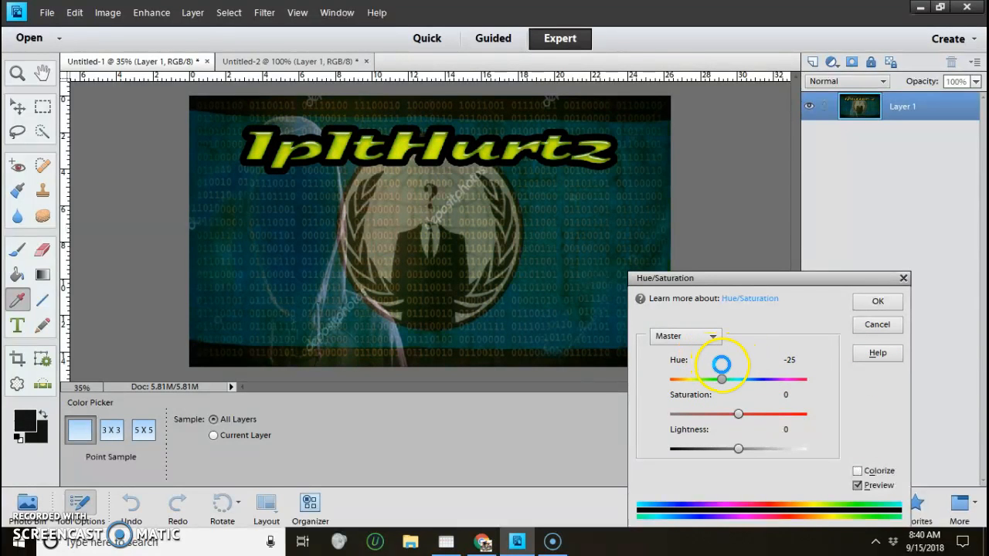
pyautogui.click(878, 301)
pyautogui.press('v')
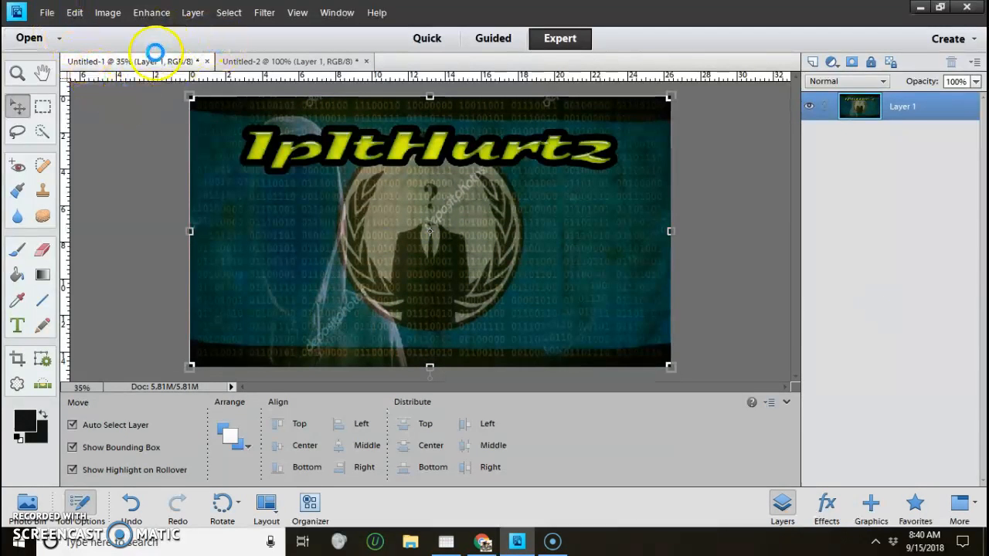
# Step: Select the wallpaper layer and use the Clone Stamp to cover the diagonal watermark across the hooded figure's lower part with nearby background
pyautogui.click(100, 224)
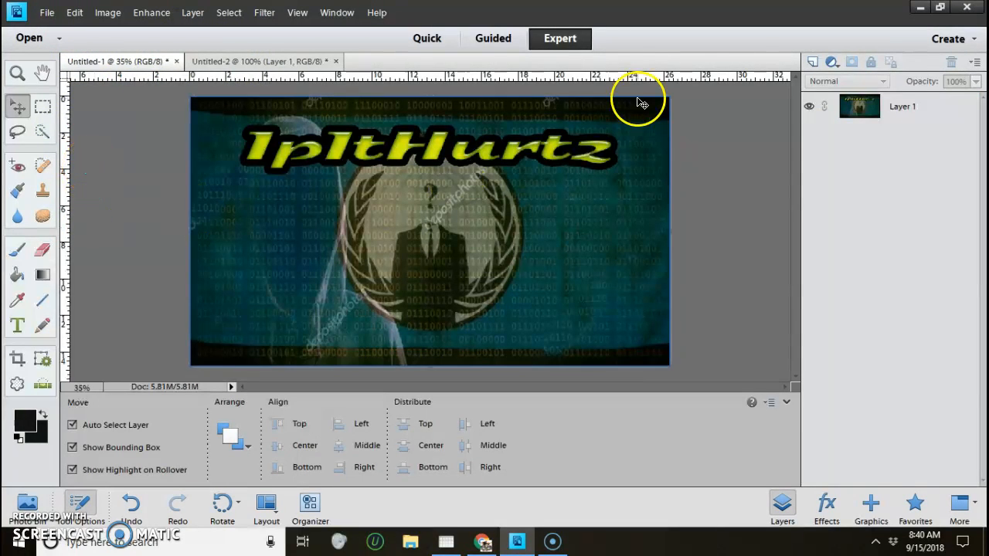
pyautogui.click(42, 190)
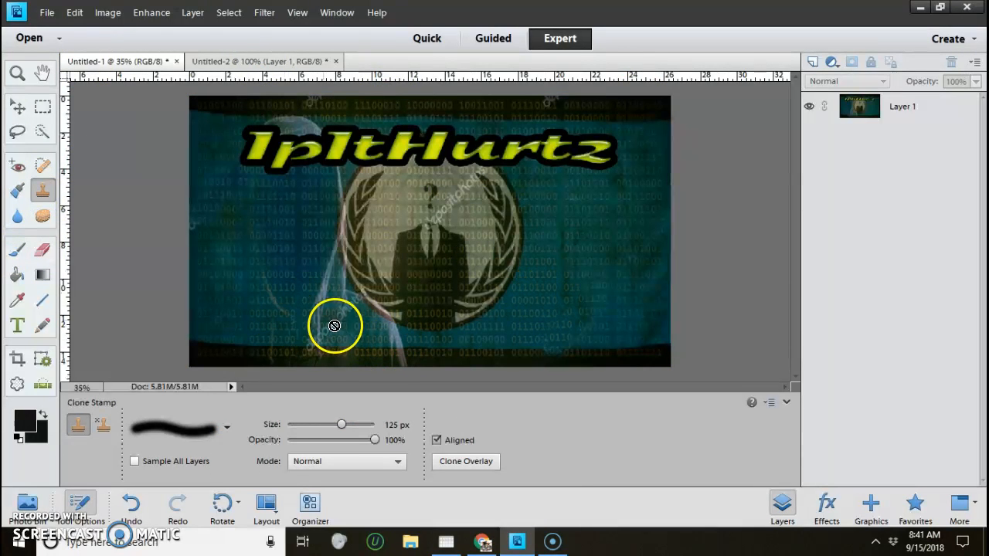
pyautogui.keyDown('alt'); pyautogui.click(296, 327); pyautogui.keyUp('alt')
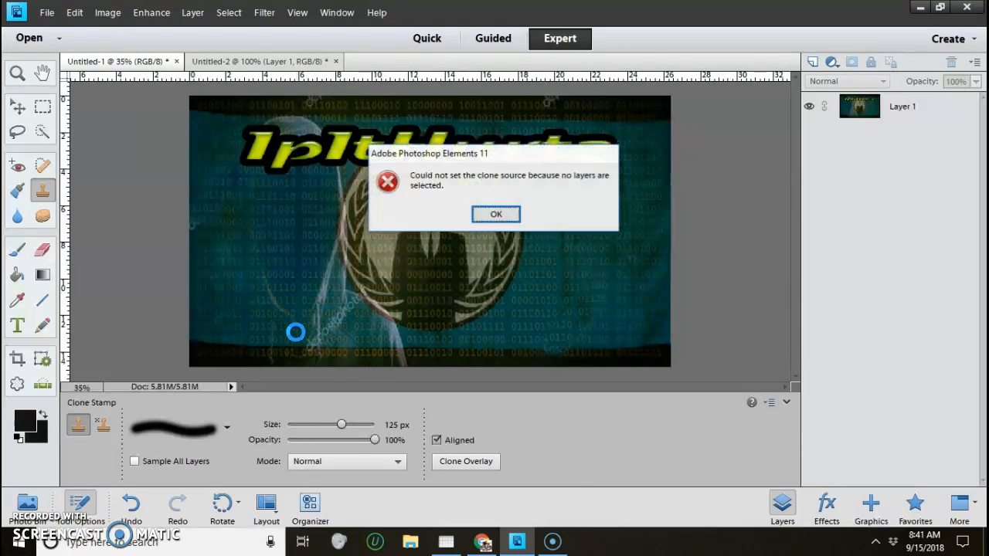
pyautogui.click(498, 214)
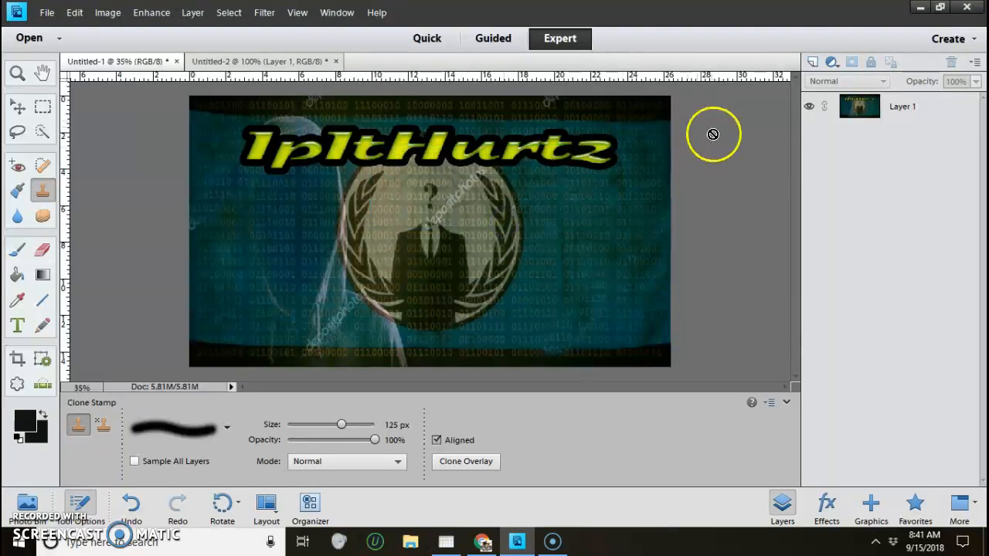
pyautogui.click(848, 115)
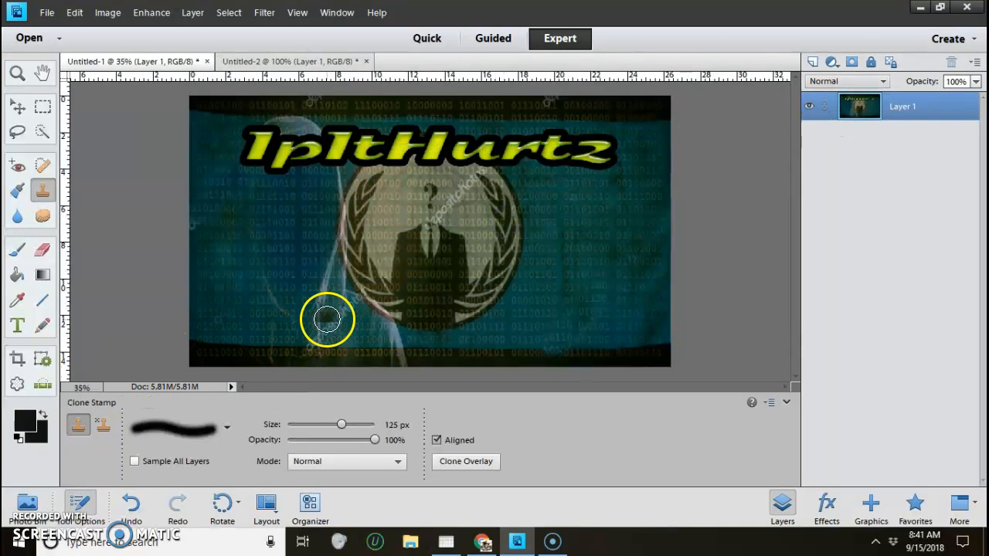
pyautogui.keyDown('alt'); pyautogui.click(291, 330); pyautogui.keyUp('alt')
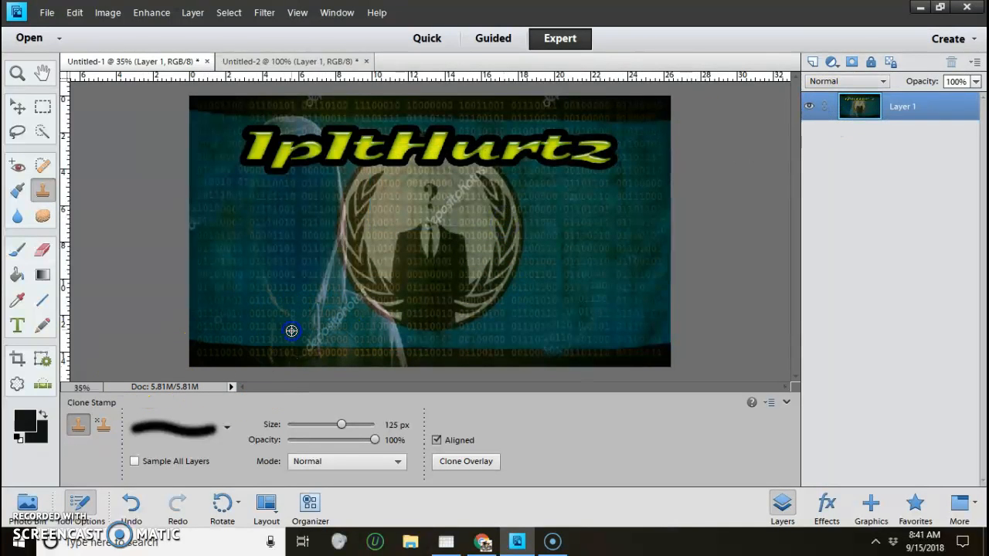
pyautogui.moveTo(297, 330)
pyautogui.mouseDown()
pyautogui.moveTo(320, 331)
pyautogui.moveTo(304, 345)
pyautogui.moveTo(353, 302)
pyautogui.moveTo(347, 309)
pyautogui.mouseUp()
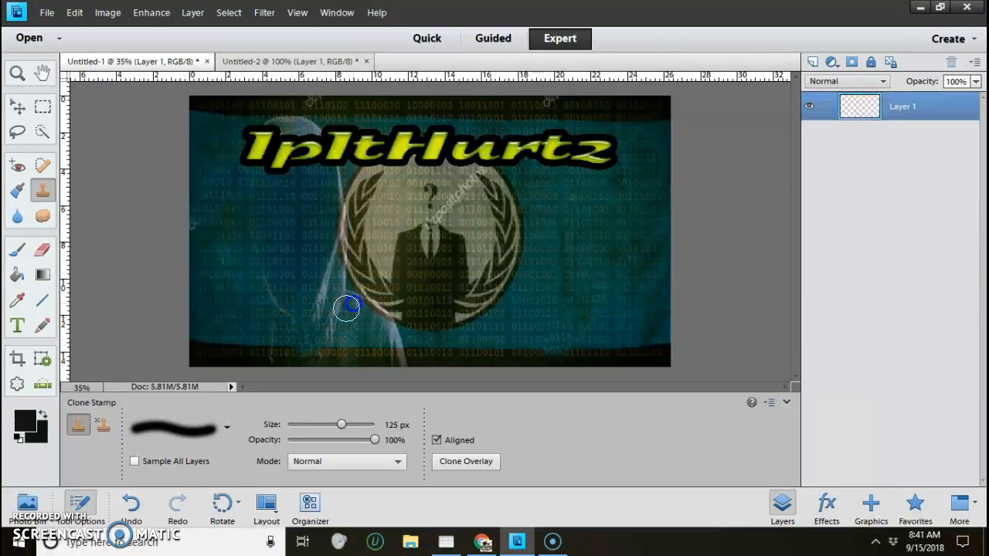
# Step: Clone clean emblem background over the watermark beside the question mark, undoing the stroke that spoils the suit's collar
pyautogui.keyDown('alt'); pyautogui.click(472, 215); pyautogui.keyUp('alt')
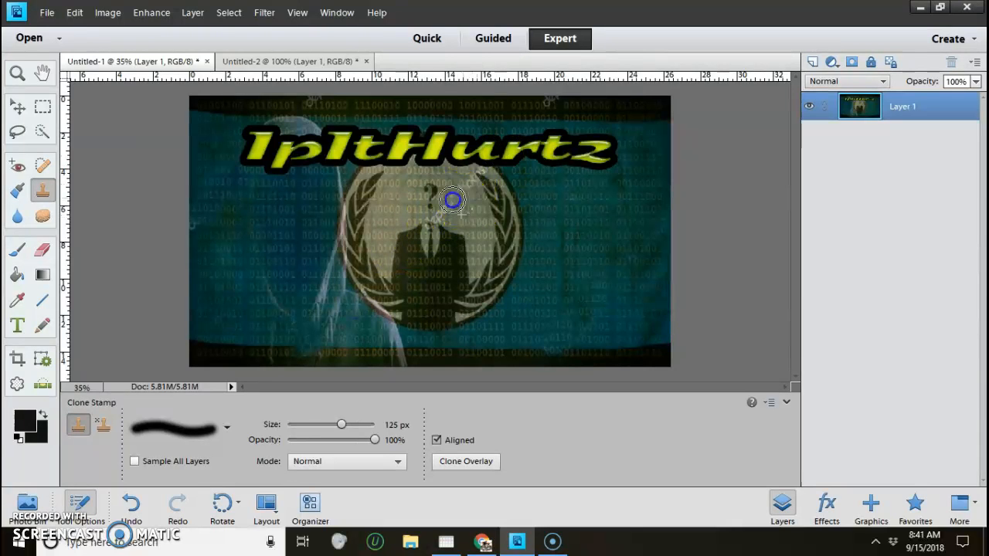
pyautogui.moveTo(443, 220); pyautogui.dragTo(470, 198)
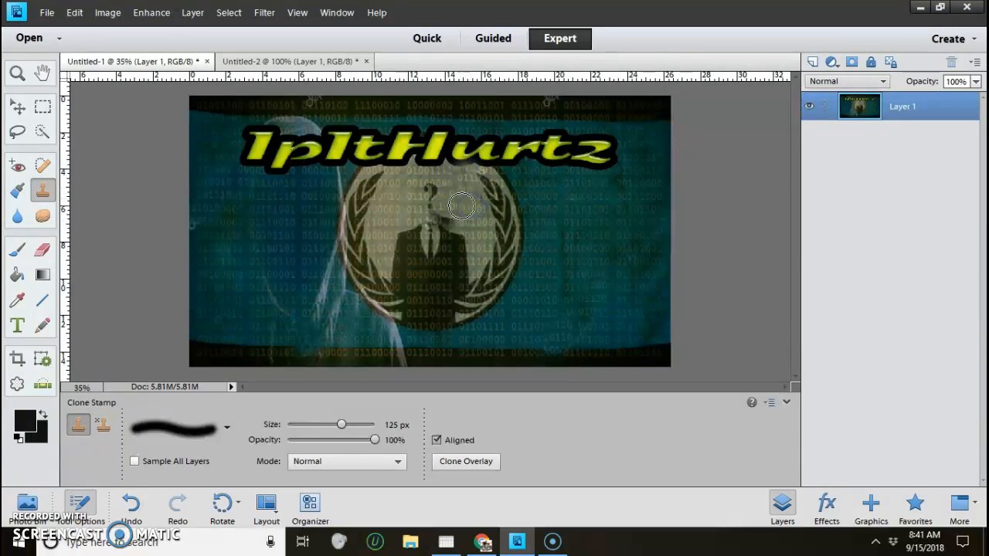
pyautogui.moveTo(439, 227); pyautogui.dragTo(452, 216)
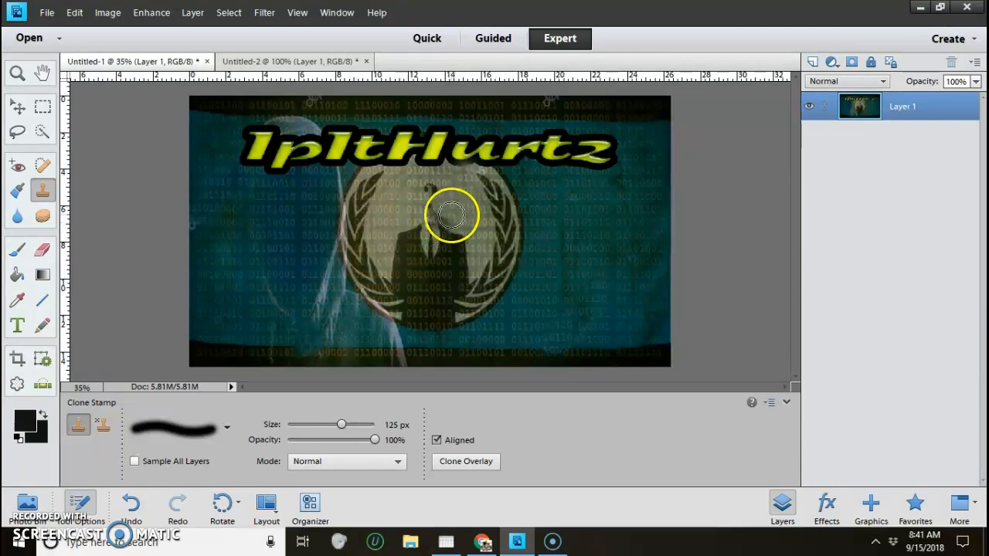
pyautogui.hotkey('ctrl', 'z')
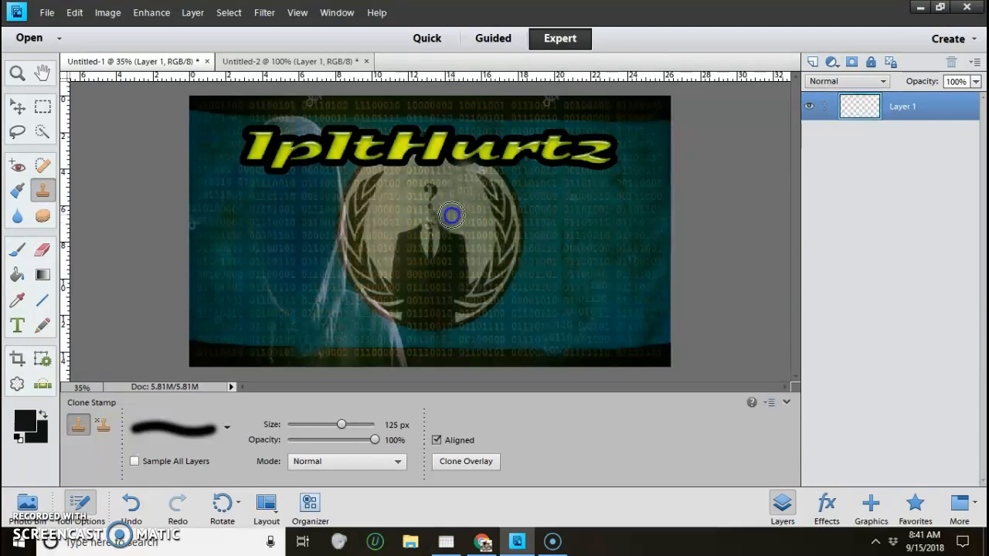
pyautogui.click(457, 221)
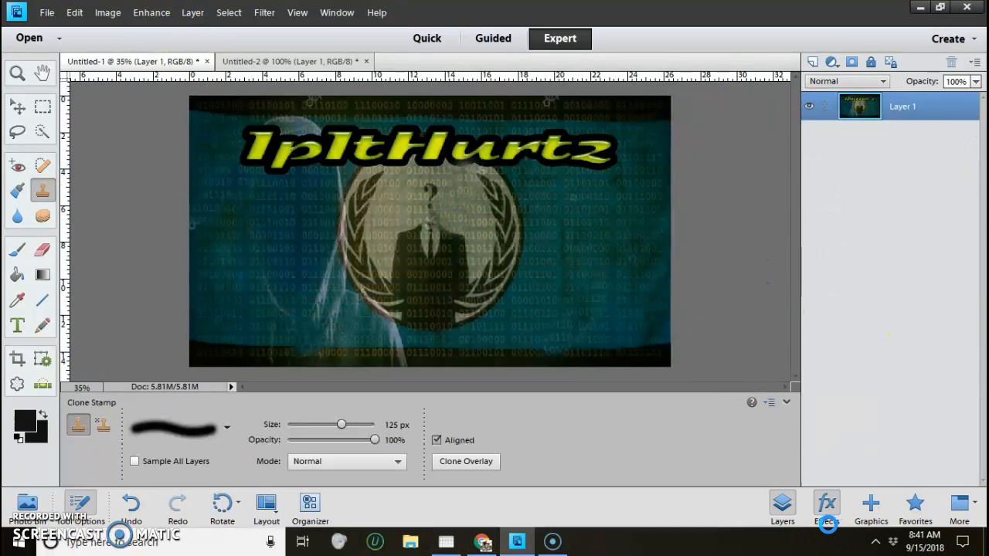
# Step: Apply the first style in the Bevels collection to the wallpaper layer
pyautogui.click(826, 506)
pyautogui.click(766, 82)
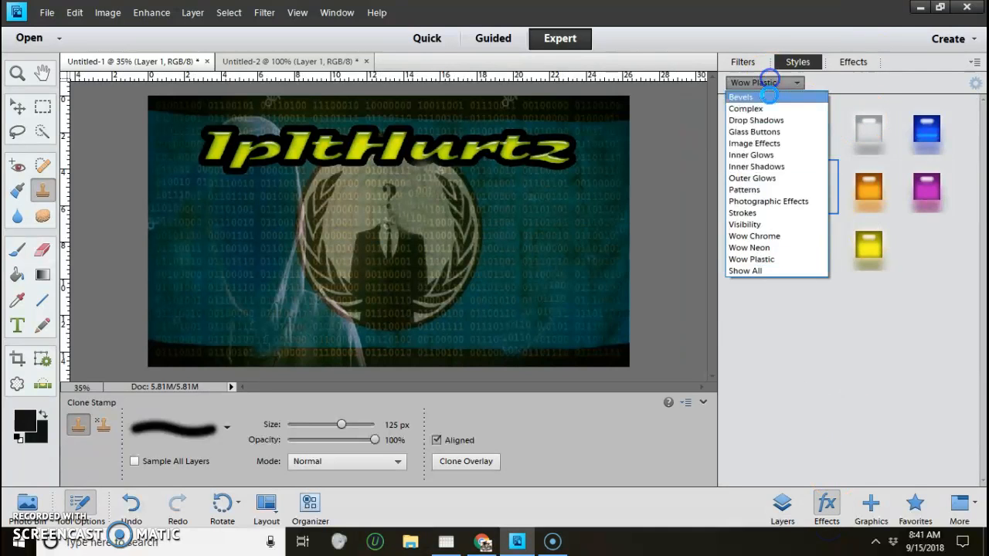
pyautogui.click(770, 96)
pyautogui.moveTo(763, 122); pyautogui.dragTo(470, 254)
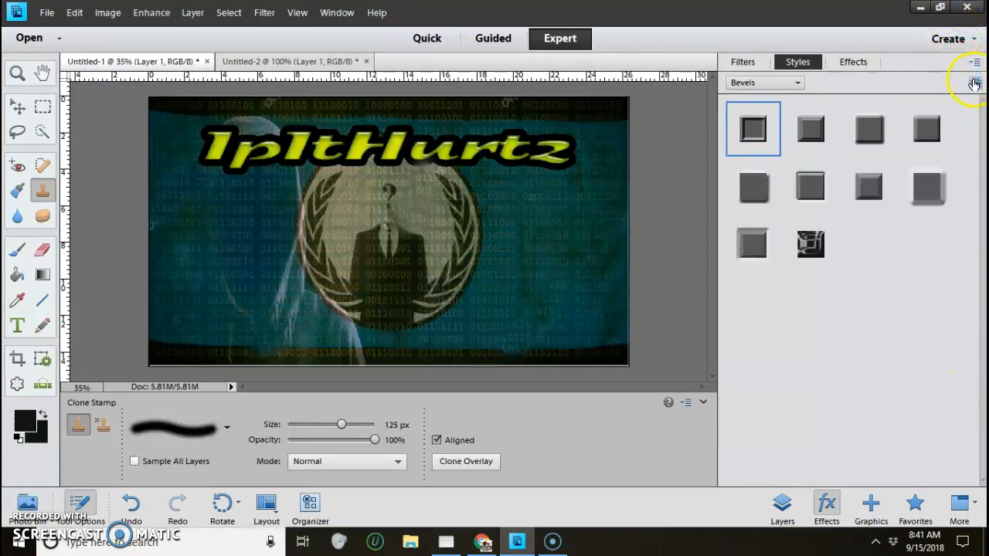
# Step: Set the wallpaper layer's bevel size to 21 px in its style settings, keeping the Up direction
pyautogui.click(974, 83)
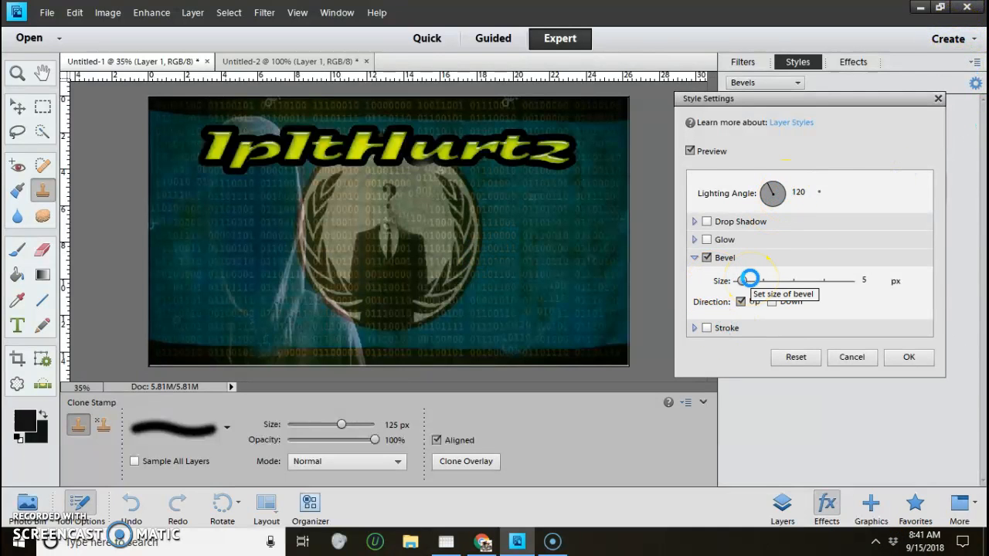
pyautogui.click(749, 279)
pyautogui.moveTo(750, 280); pyautogui.dragTo(748, 279)
pyautogui.click(935, 354)
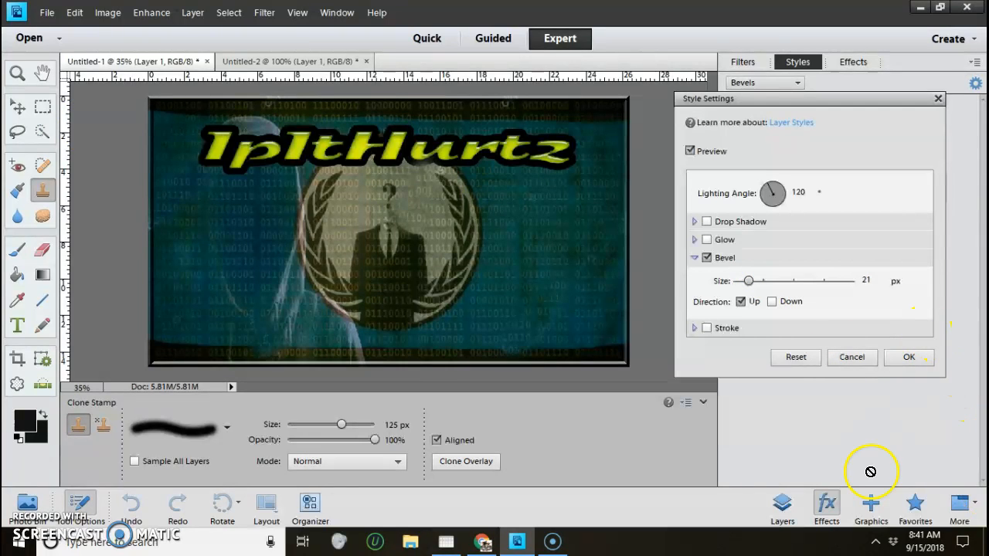
pyautogui.click(922, 355)
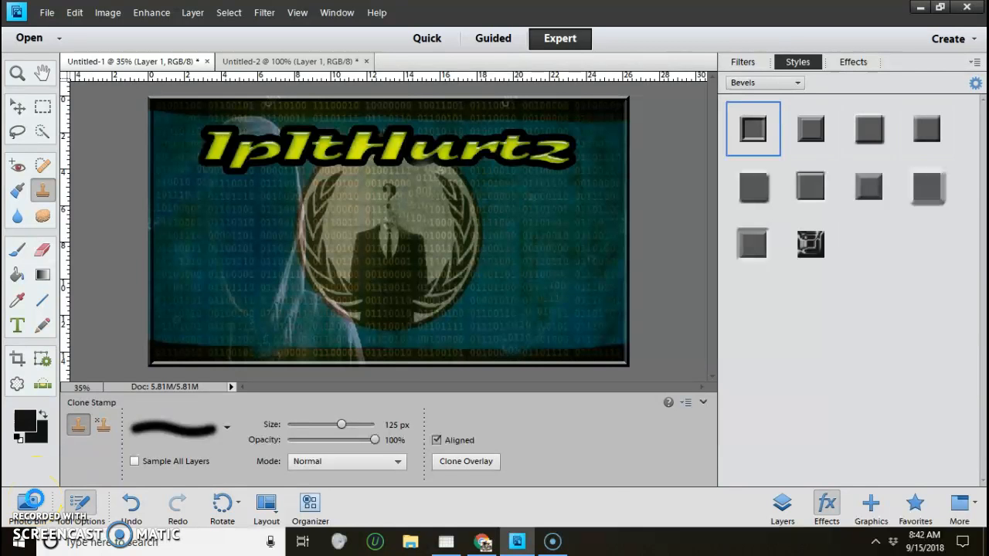
# Step: Switch to the ThemeBeta theme creator in Chrome, name the theme "IpItHurtz Hacking Theme" and generate its colors from the uploaded image
pyautogui.hotkey('alt', 'Tab')
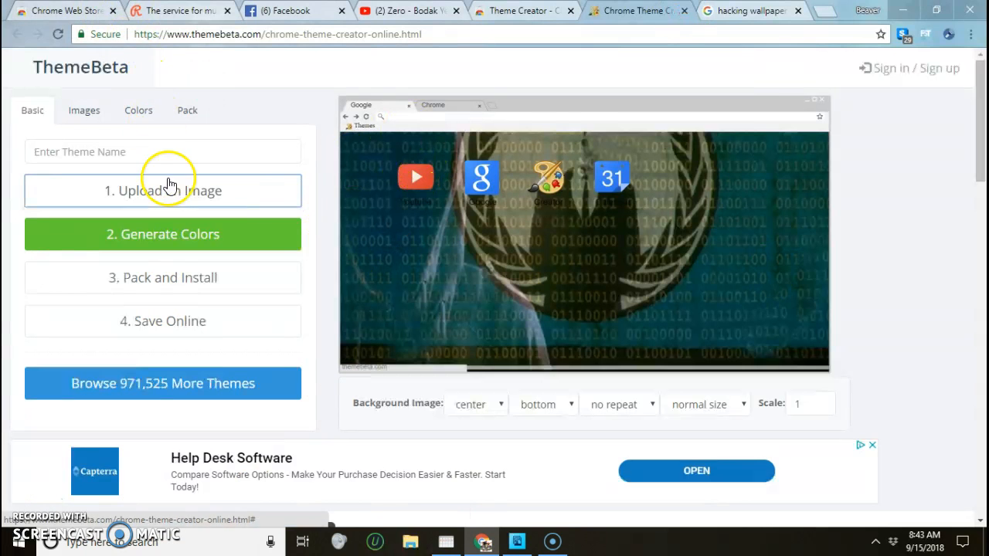
pyautogui.click(177, 146)
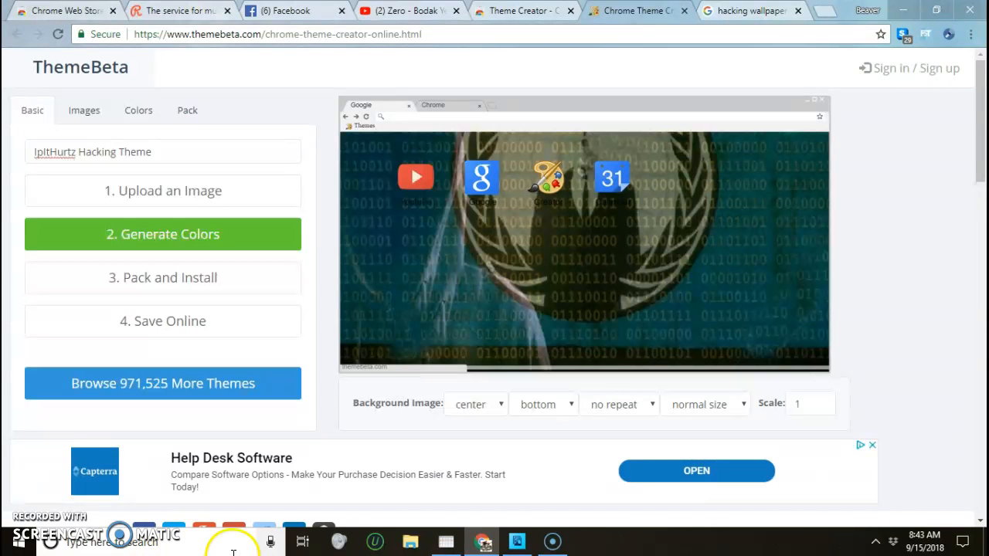
pyautogui.click(149, 234)
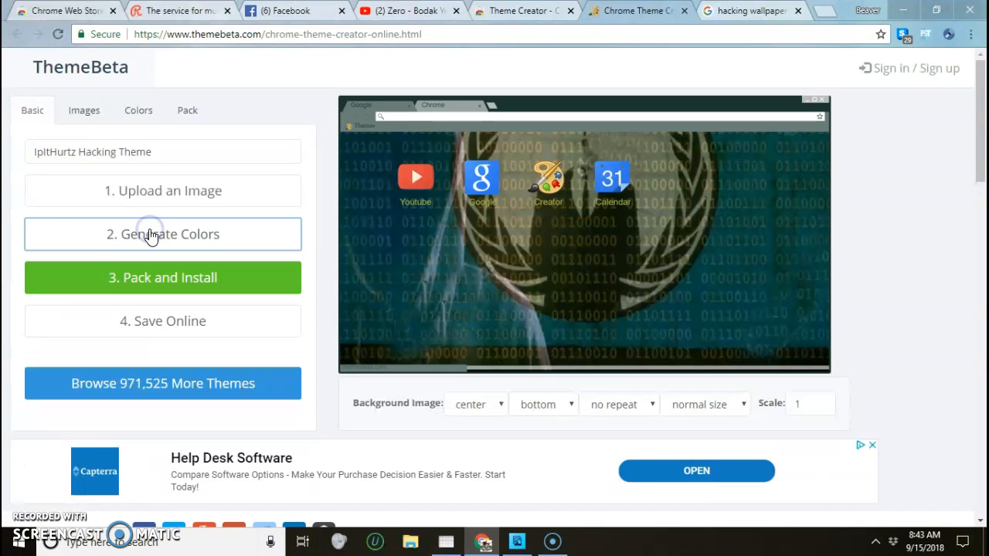
pyautogui.scroll(-2, 150, 237)
pyautogui.scroll(2, 149, 237)
# Step: Set the theme's Status Bar color to the preset blue 4A90E2
pyautogui.click(97, 105)
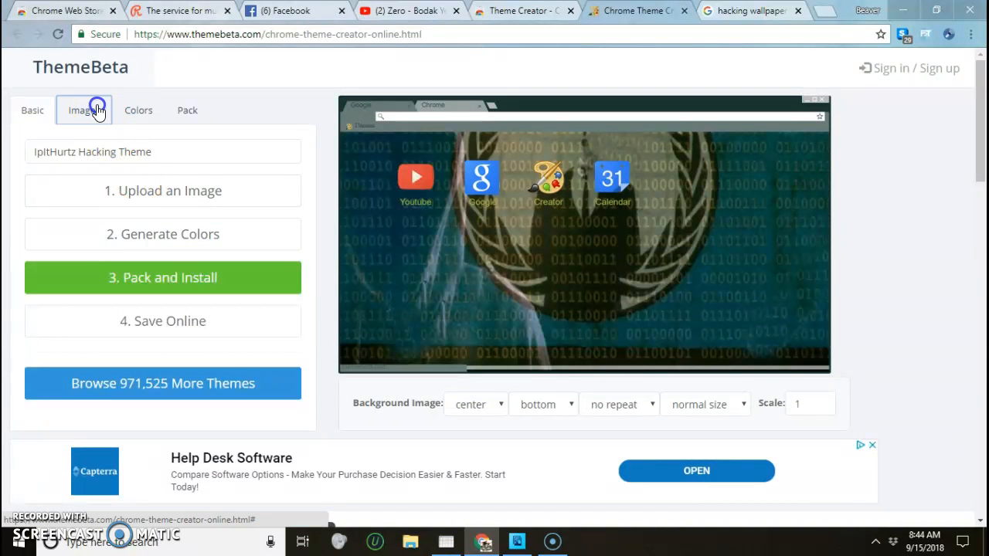
pyautogui.click(143, 113)
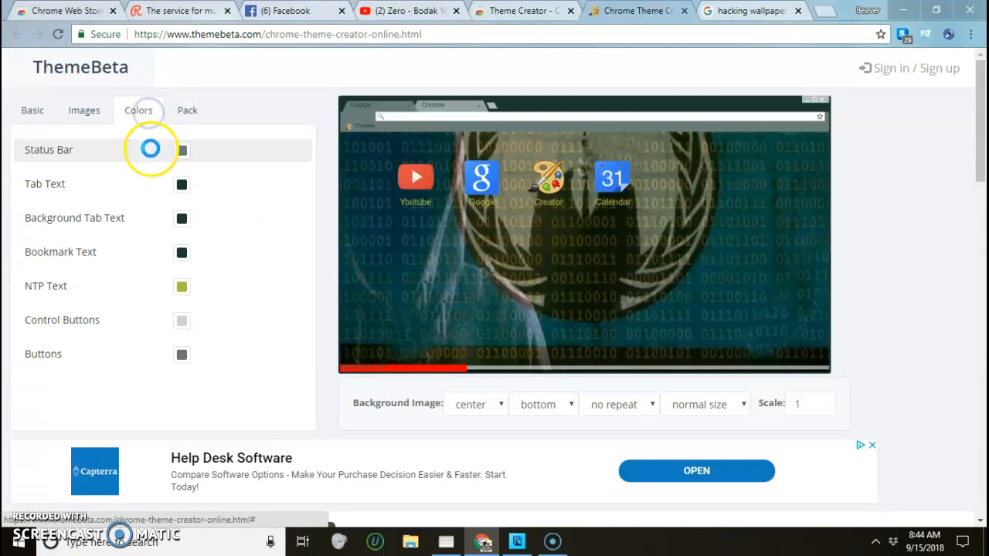
pyautogui.click(183, 150)
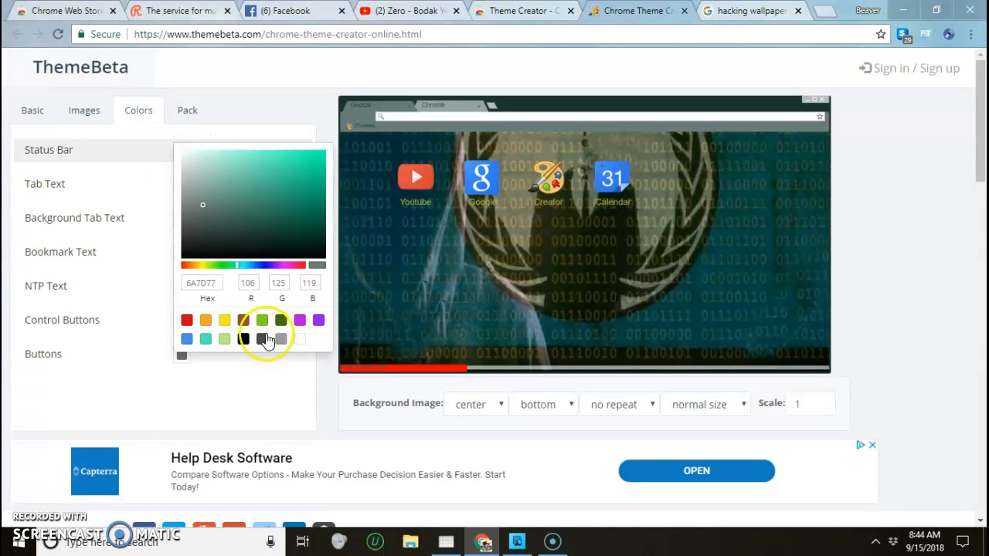
pyautogui.click(186, 339)
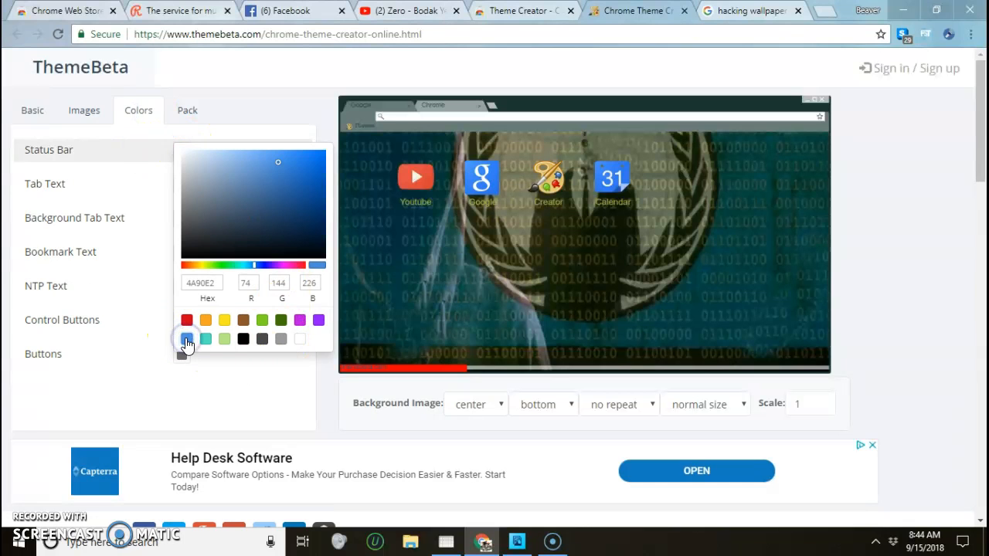
pyautogui.click(249, 410)
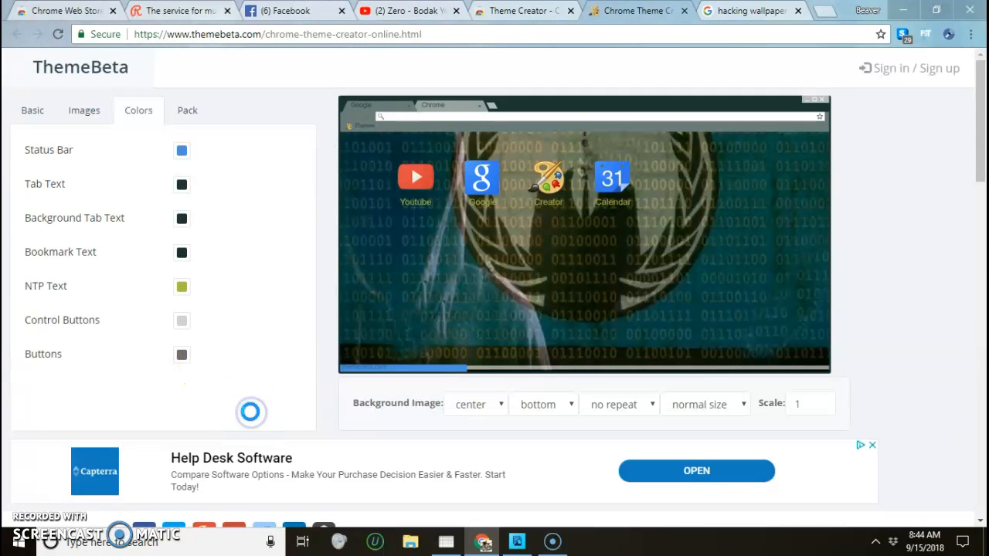
# Step: Set the theme's Tab Text color to the preset red D0021B
pyautogui.click(180, 190)
pyautogui.click(213, 342)
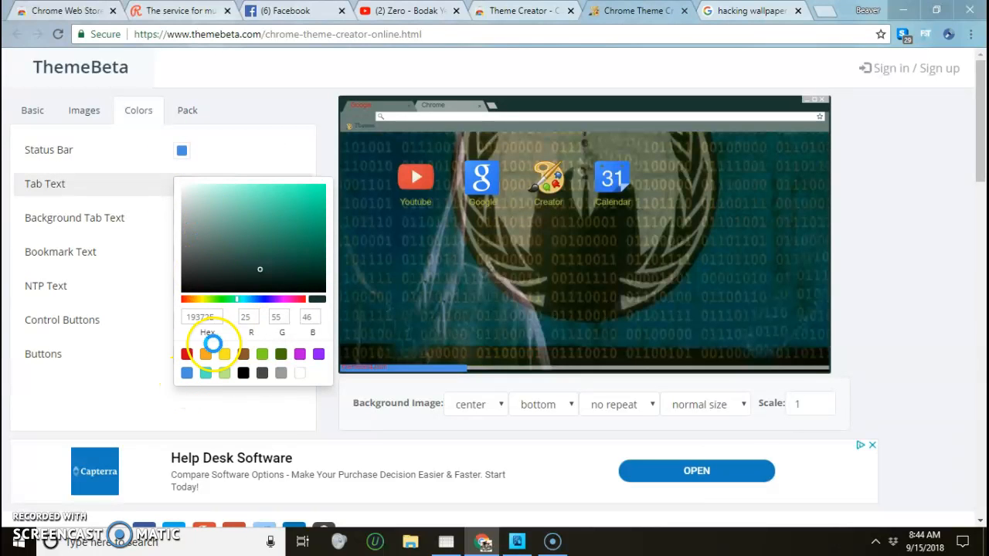
pyautogui.click(187, 354)
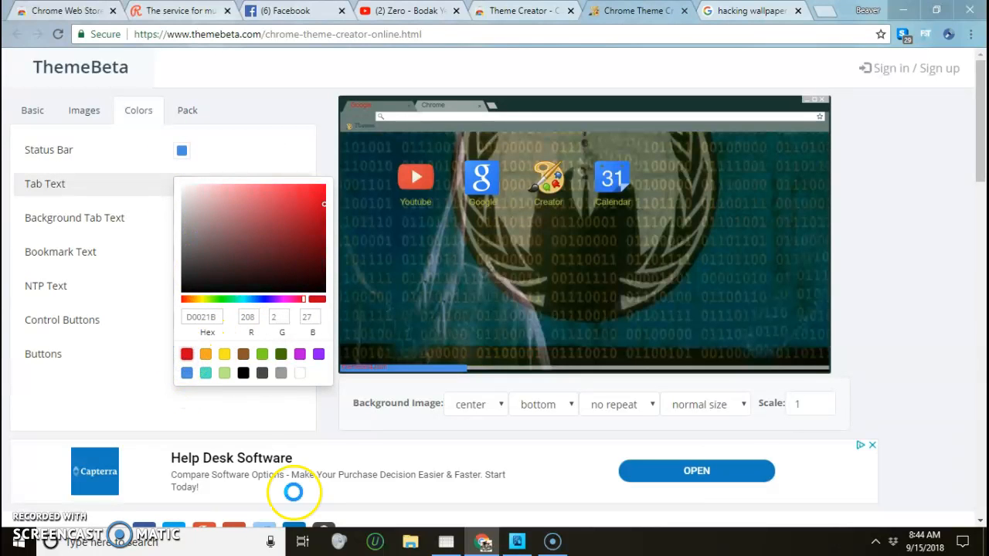
pyautogui.click(281, 410)
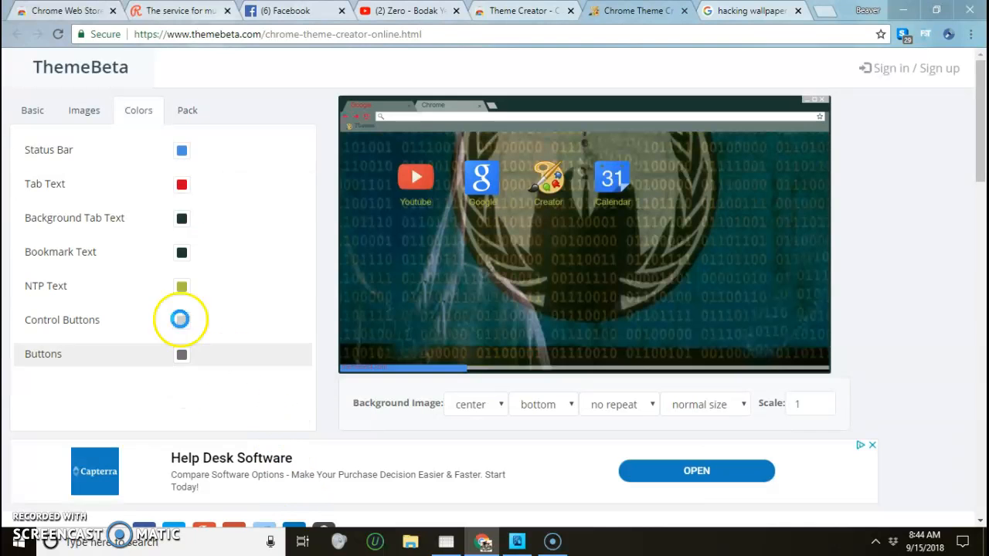
# Step: Set the theme's Background Tab Text color to the preset blue 4A90E2
pyautogui.click(182, 218)
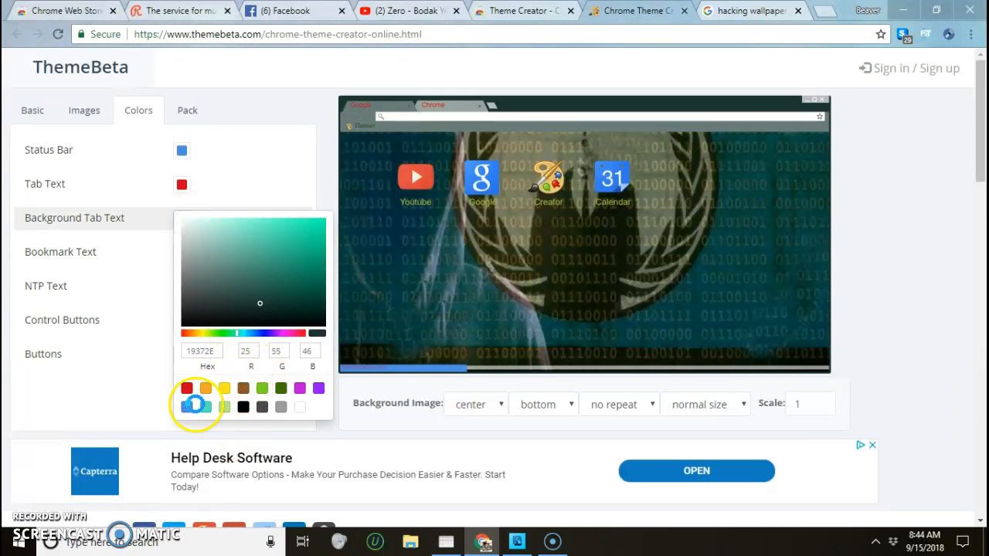
pyautogui.click(185, 409)
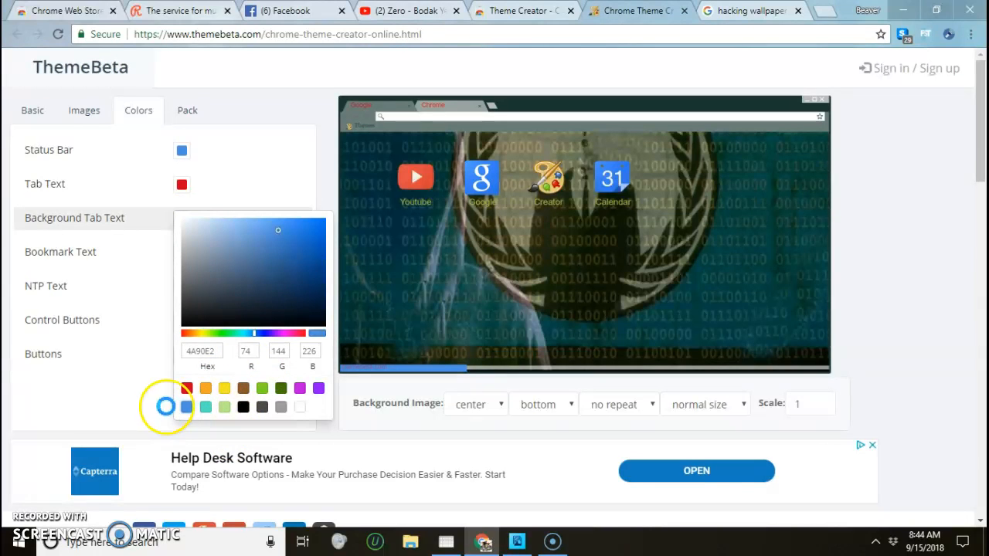
pyautogui.click(93, 384)
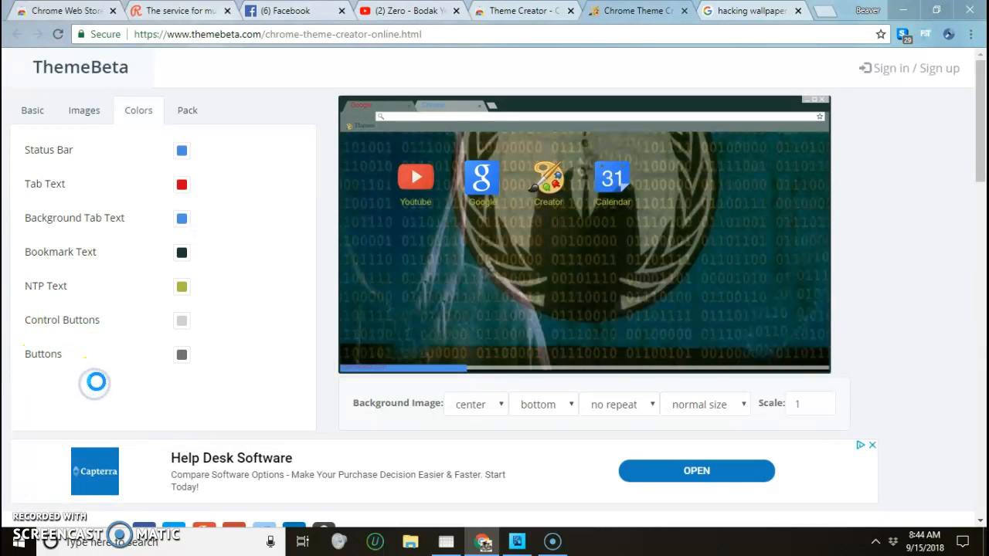
# Step: Set the theme's Buttons color to the red shade CA3232
pyautogui.click(182, 356)
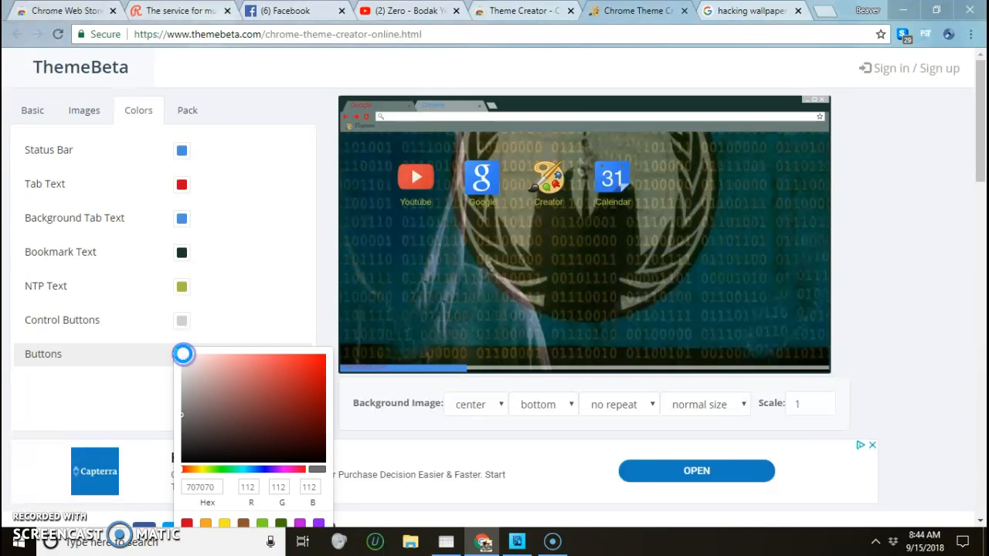
pyautogui.click(290, 377)
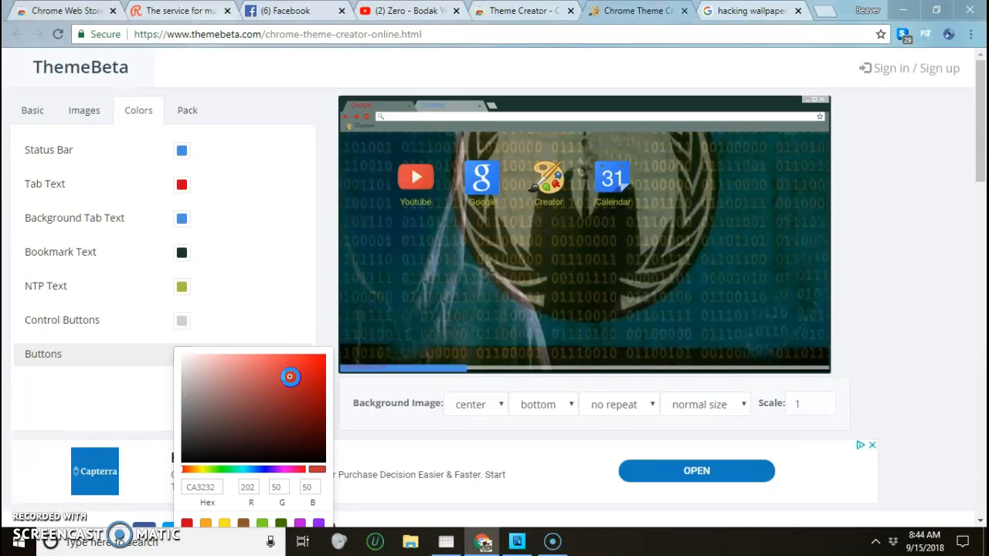
pyautogui.scroll(-1, 288, 376)
pyautogui.click(76, 333)
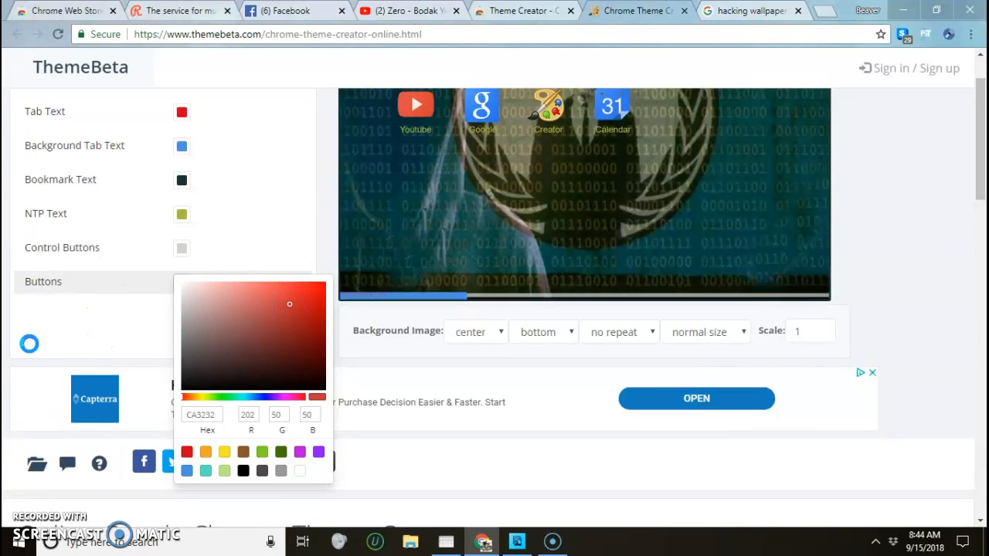
pyautogui.click(29, 343)
pyautogui.scroll(1, 173, 309)
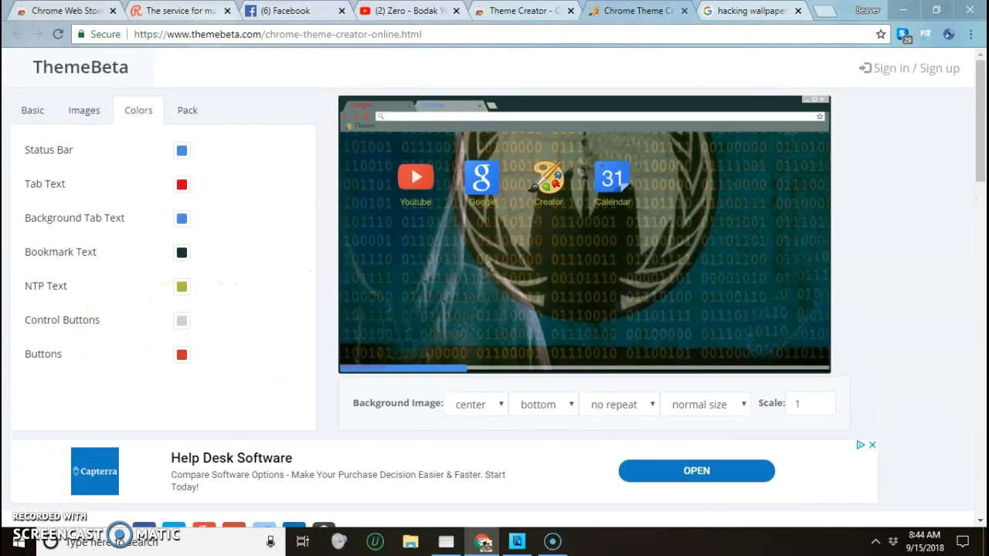
# Step: Load the ANON picture from the ytarttemps folder as the theme's Frame image
pyautogui.click(91, 116)
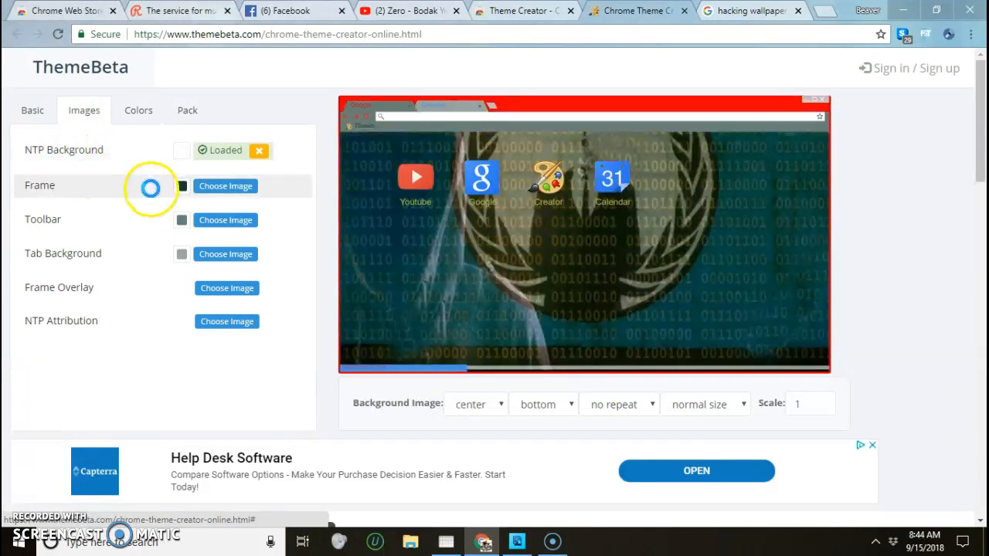
pyautogui.click(242, 190)
pyautogui.click(242, 190)
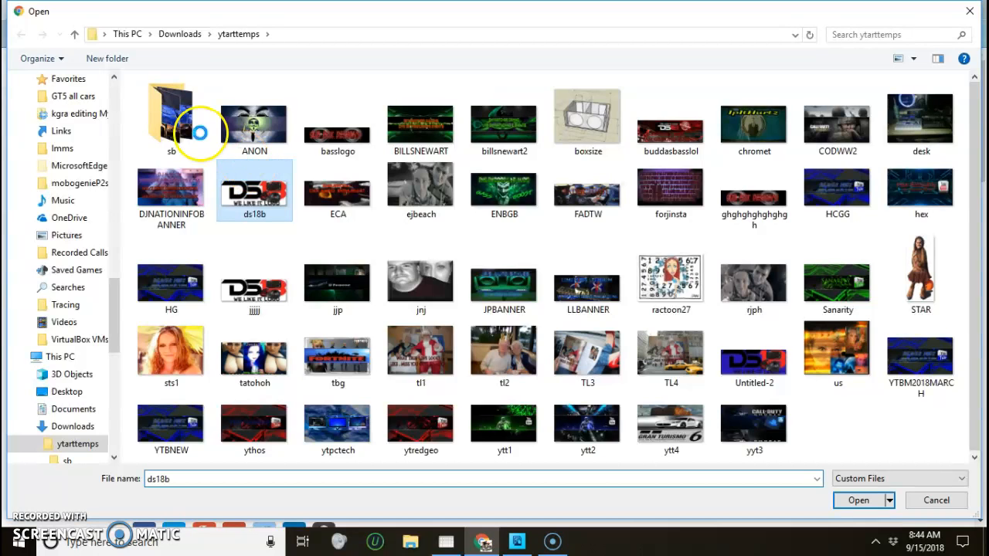
pyautogui.doubleClick(234, 120)
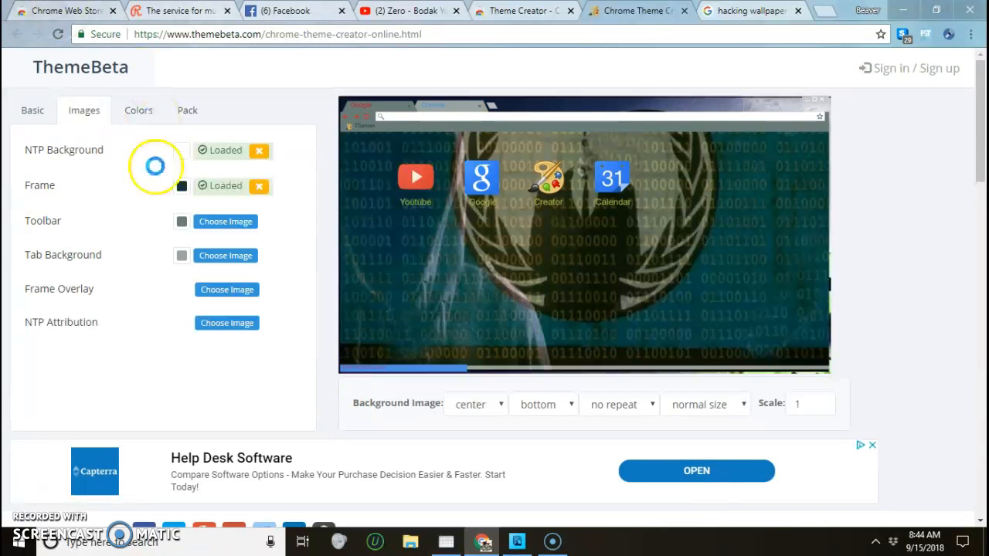
# Step: Pack and install the theme, keeping the downloaded .crx file and adding it to Chrome, and dismiss the installation notice
pyautogui.click(189, 113)
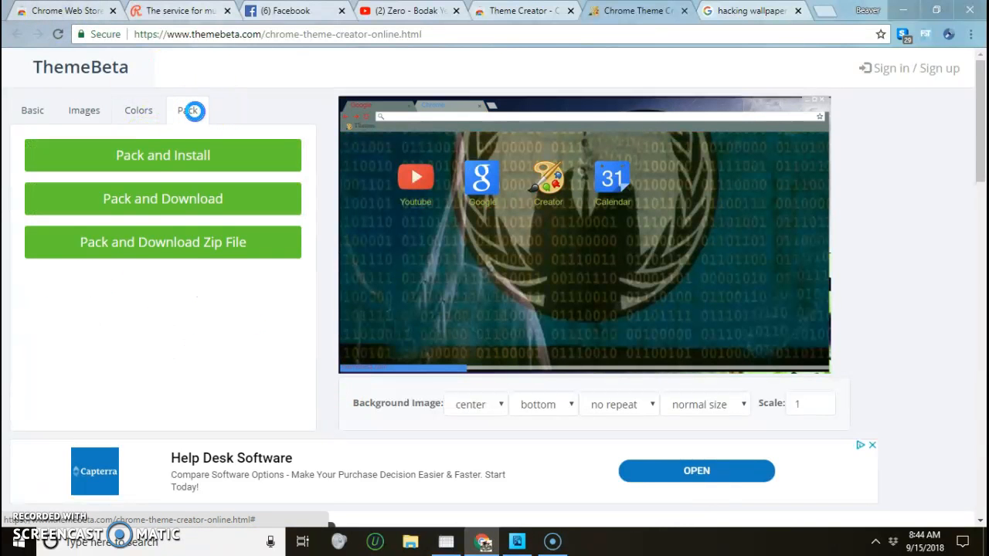
pyautogui.click(174, 158)
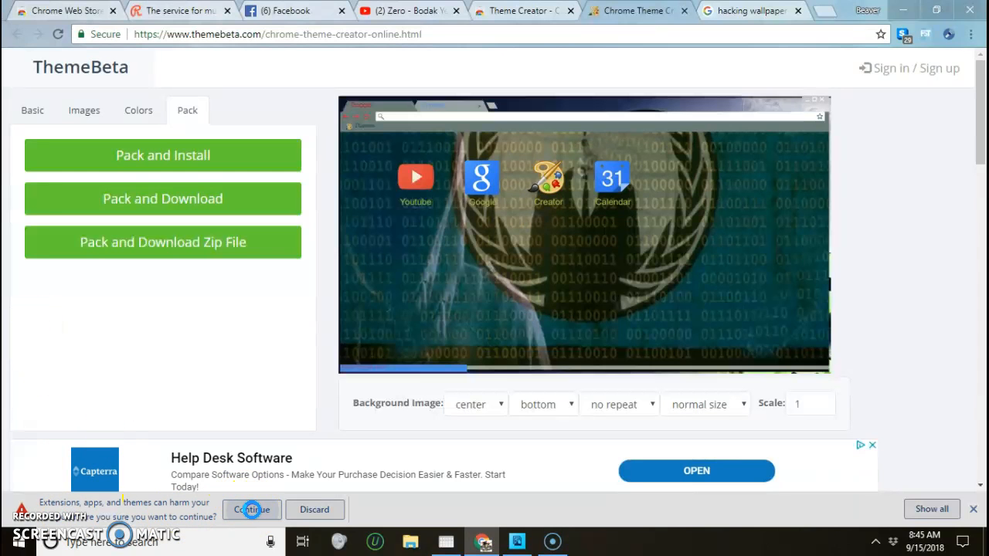
pyautogui.click(250, 508)
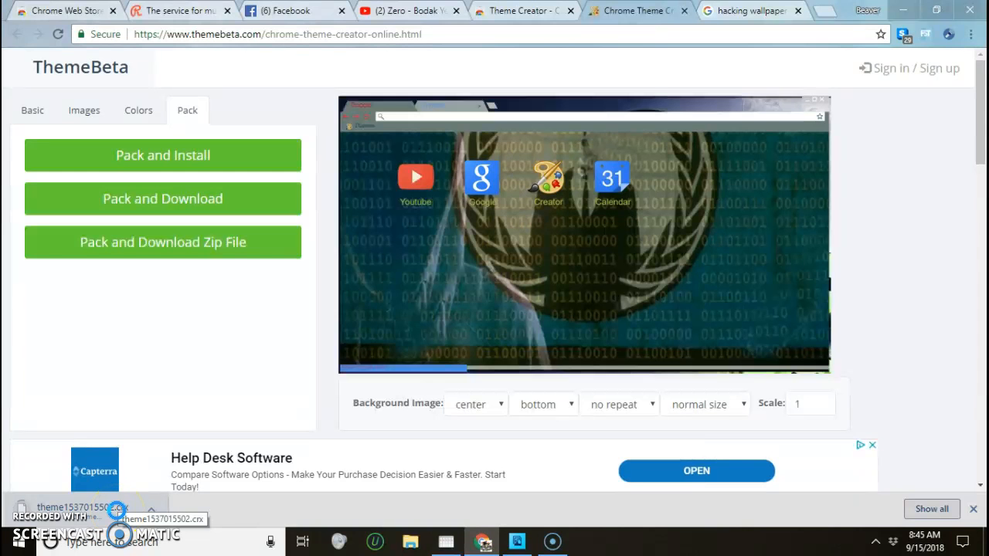
pyautogui.click(116, 509)
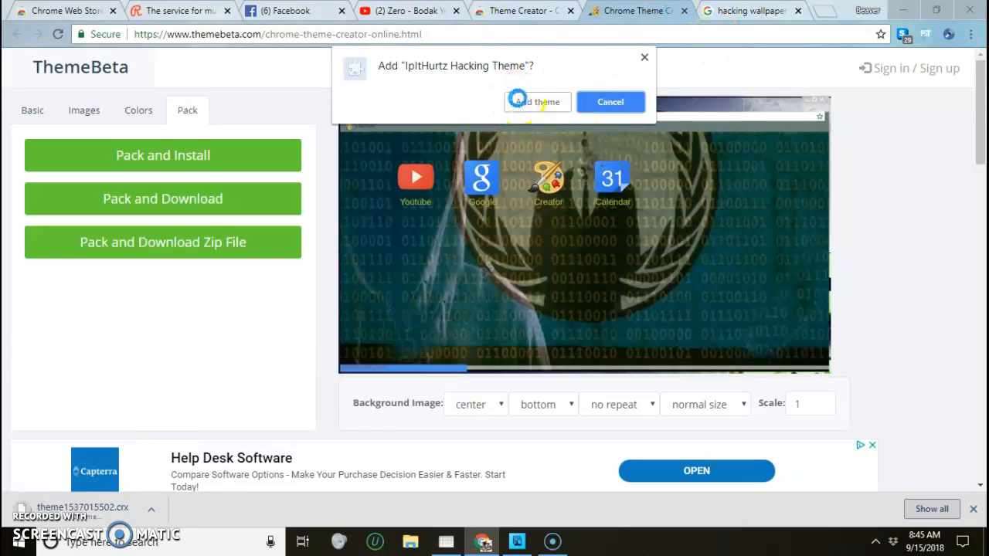
pyautogui.click(516, 100)
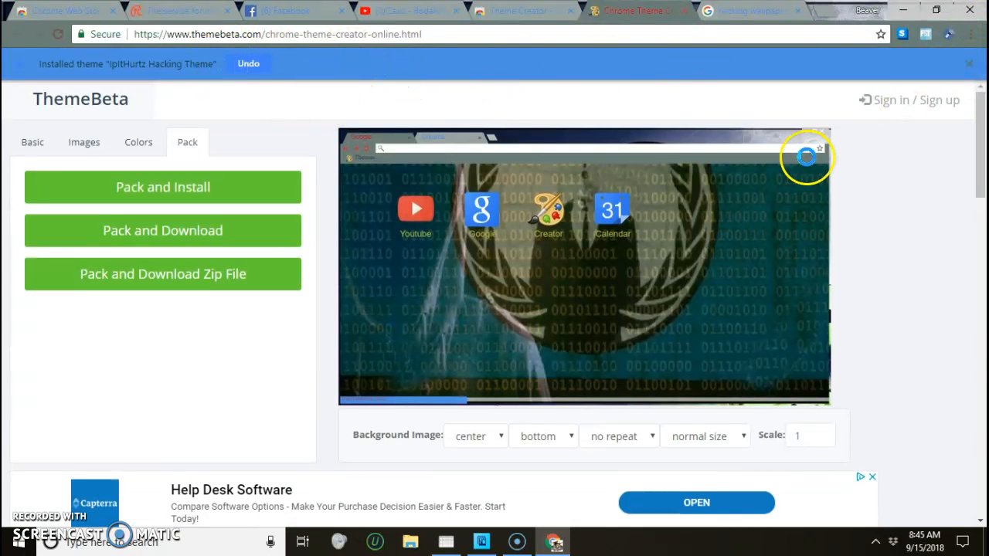
pyautogui.click(969, 64)
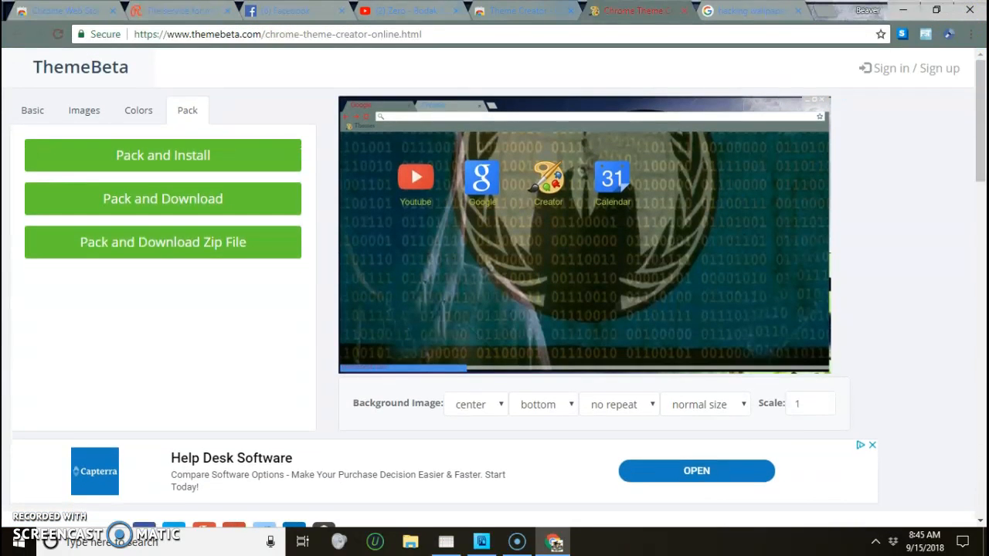
# Step: Open a new Chrome tab to inspect the installed theme, and return to Photoshop Elements
pyautogui.click(818, 10)
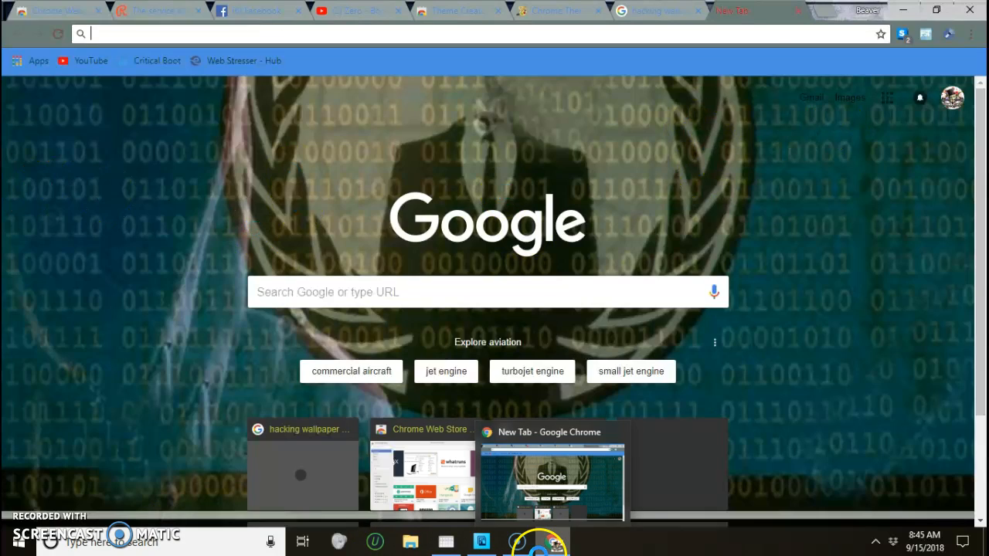
pyautogui.click(551, 542)
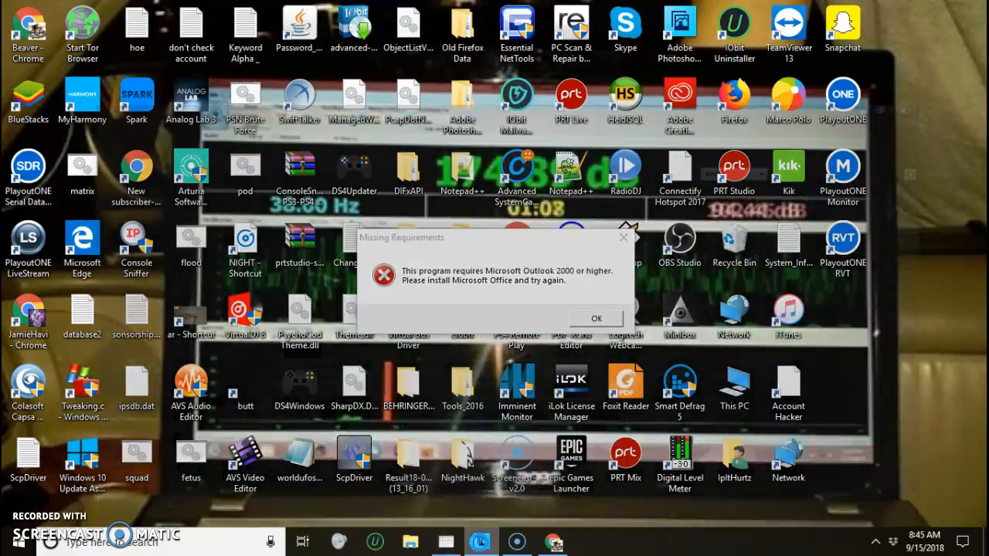
pyautogui.click(480, 542)
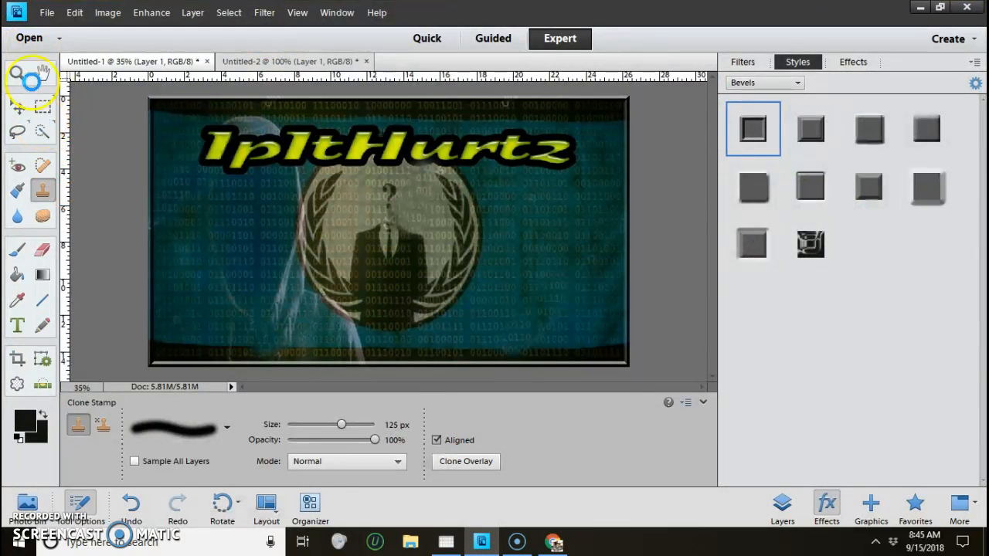
# Step: Undo the bevel size change, the applied bevel style and the latest Clone Stamp work on the wallpaper layer
pyautogui.click(74, 12)
pyautogui.click(74, 12)
pyautogui.click(75, 13)
pyautogui.click(75, 29)
pyautogui.click(103, 12)
pyautogui.moveTo(86, 12)
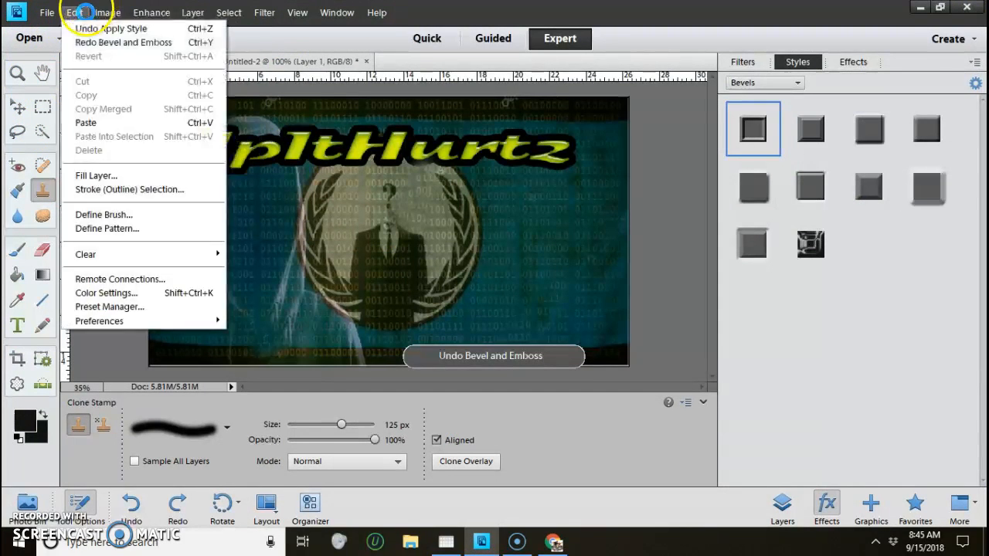
pyautogui.click(76, 30)
pyautogui.click(74, 13)
pyautogui.click(71, 29)
pyautogui.click(74, 12)
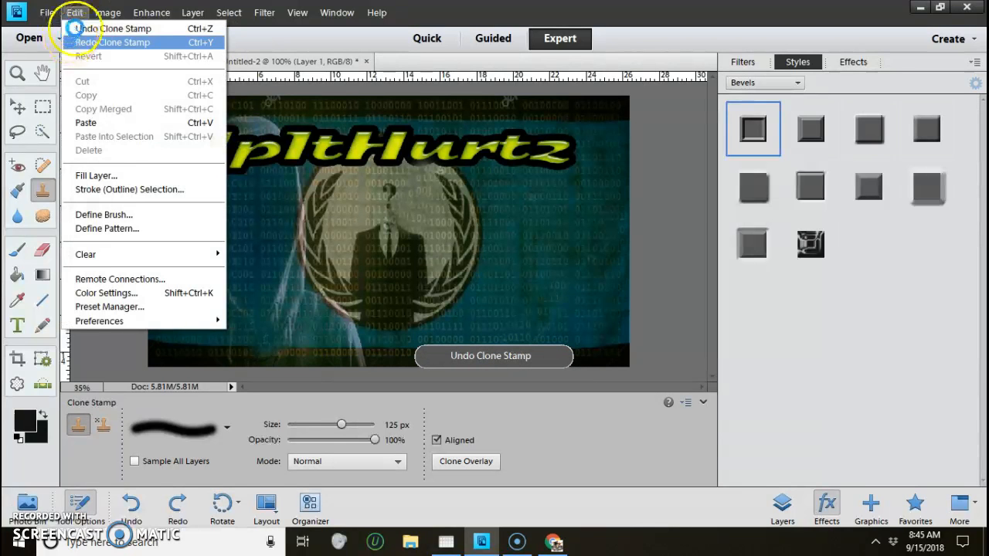
pyautogui.click(108, 12)
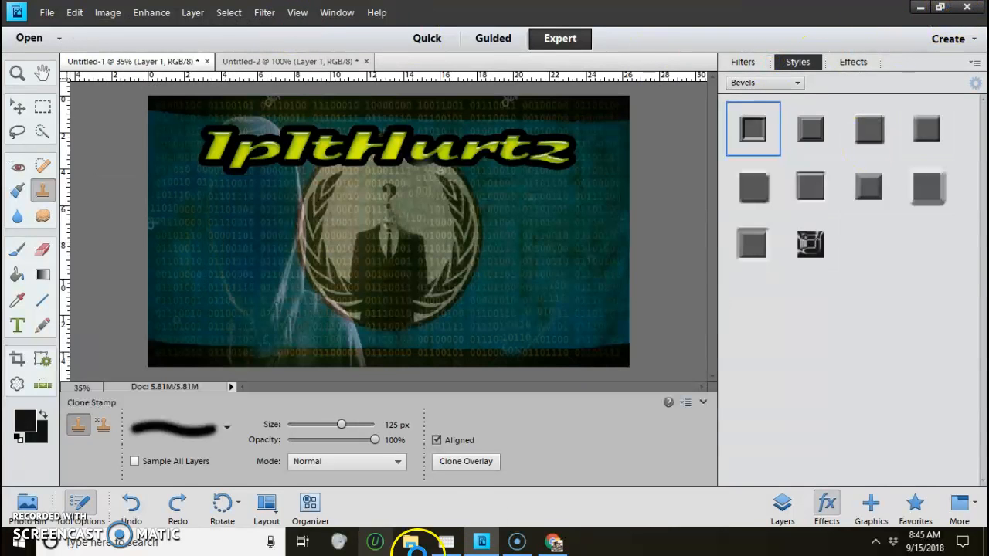
# Step: Create a new document from the hooded-figure wallpaper image held on the clipboard
pyautogui.click(48, 13)
pyautogui.moveTo(114, 28)
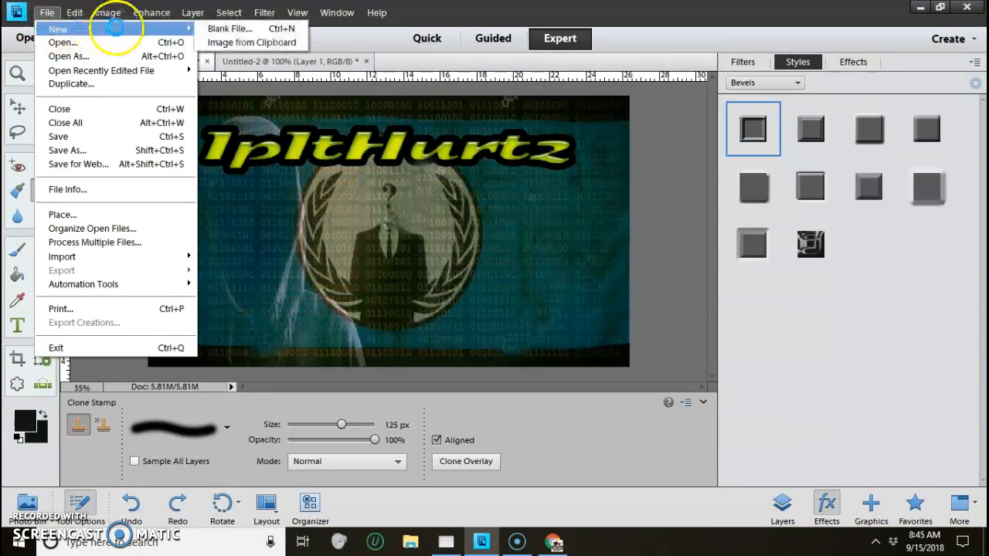
pyautogui.click(237, 42)
pyautogui.click(147, 12)
pyautogui.click(17, 13)
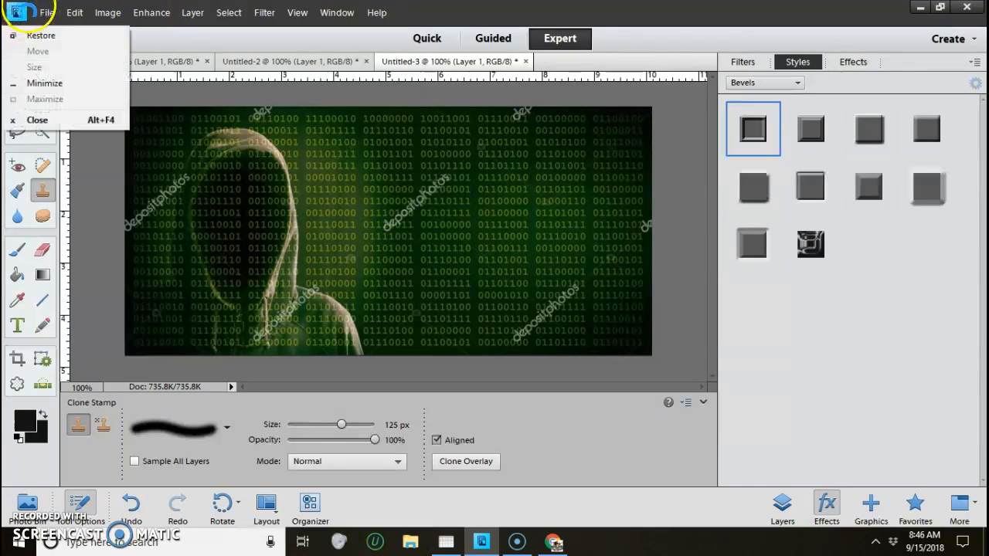
# Step: Open hex.jpg, switch to Chrome for the wallpaper of a man facing a blue error screen, and paste it into the banner
pyautogui.click(45, 12)
pyautogui.click(46, 12)
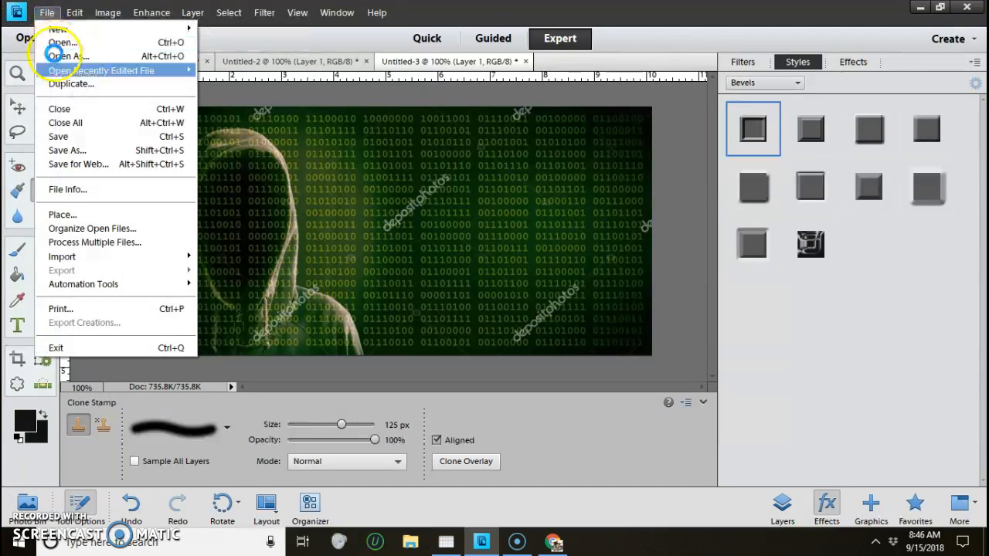
pyautogui.click(61, 42)
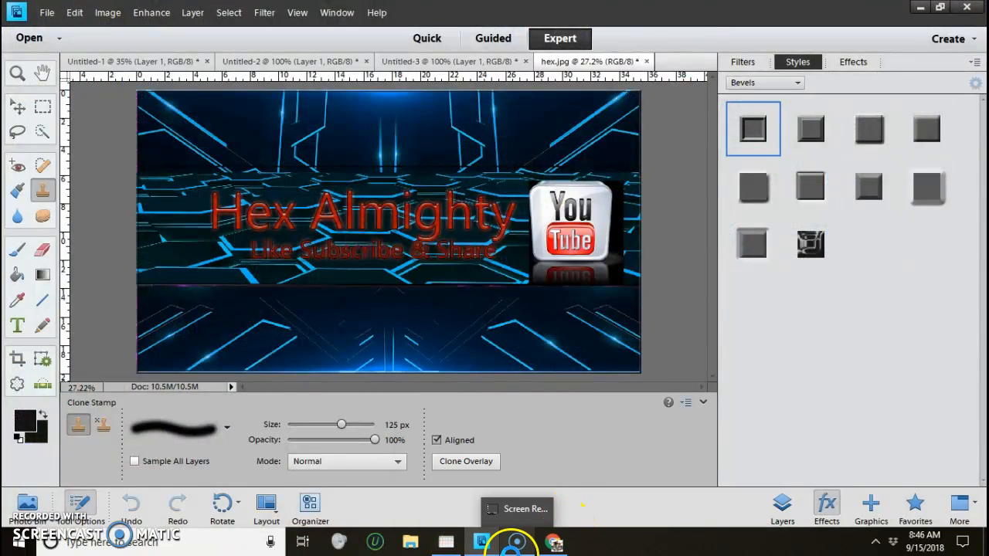
pyautogui.click(553, 541)
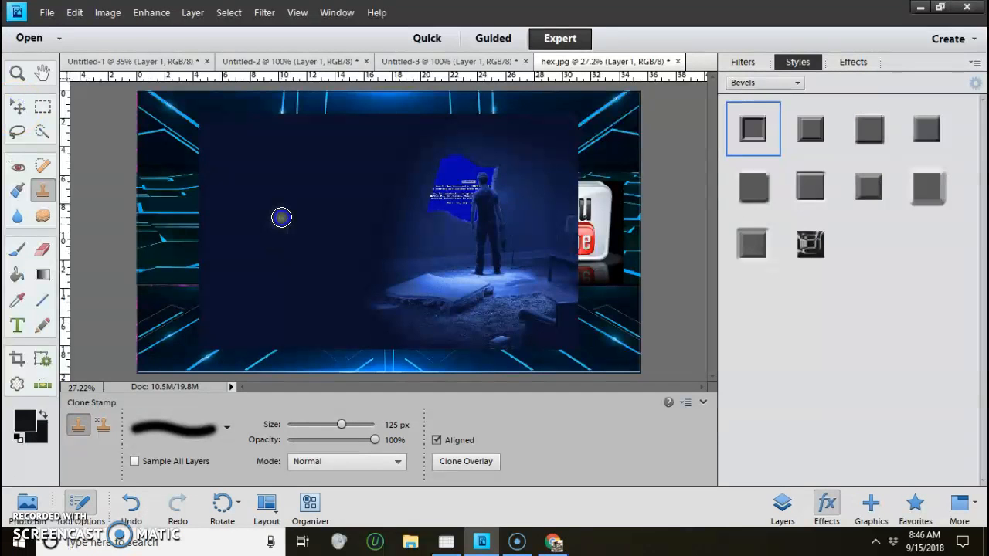
# Step: Undo the stray Clone Stamp dab on the pasted wallpaper
pyautogui.click(58, 259)
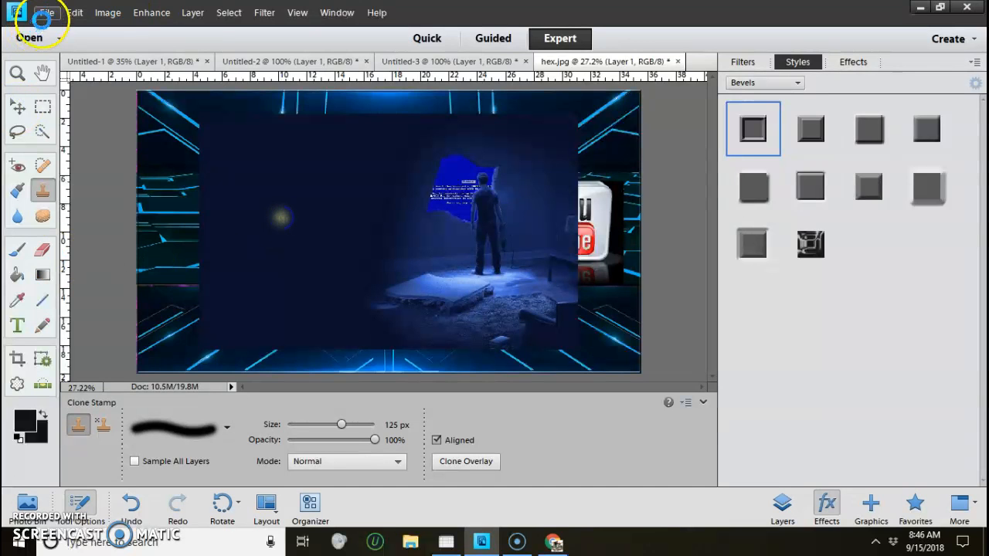
pyautogui.click(73, 13)
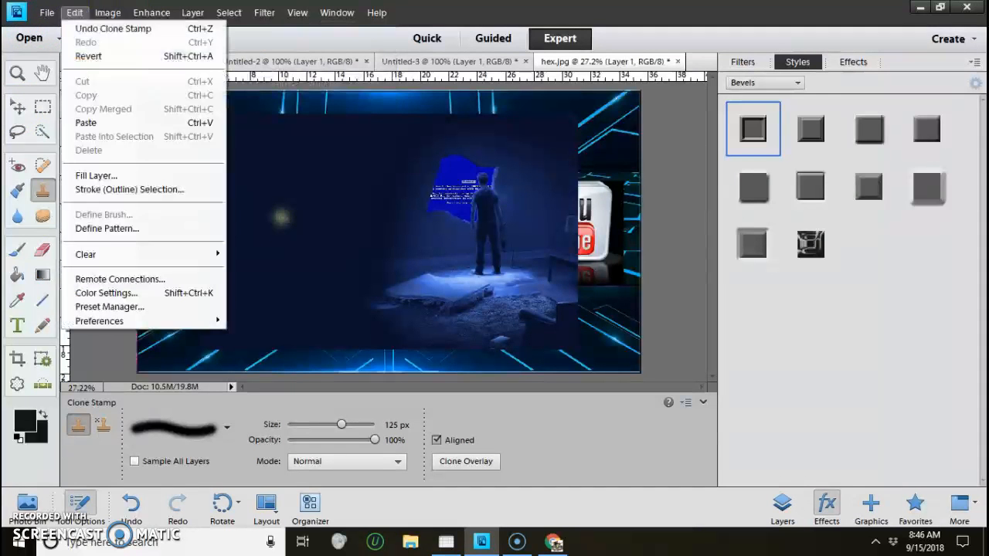
pyautogui.moveTo(46, 12)
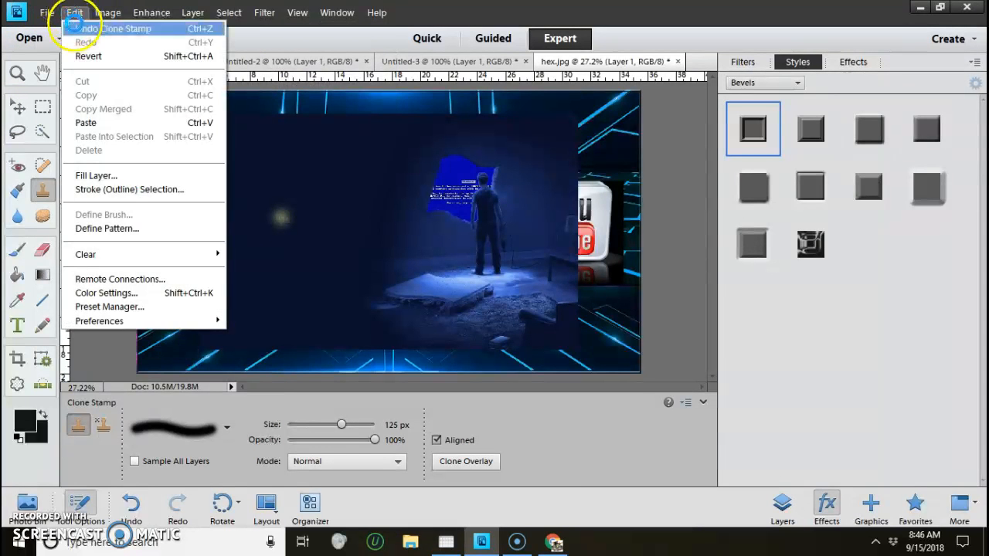
pyautogui.click(81, 28)
# Step: Move the pasted wallpaper to the canvas's upper-left corner and stretch it to 133.48% width and 121.43% height to cover the banner
pyautogui.click(17, 106)
pyautogui.moveTo(284, 186); pyautogui.dragTo(221, 159)
pyautogui.click(193, 245)
pyautogui.click(323, 325)
pyautogui.moveTo(324, 325); pyautogui.dragTo(321, 377)
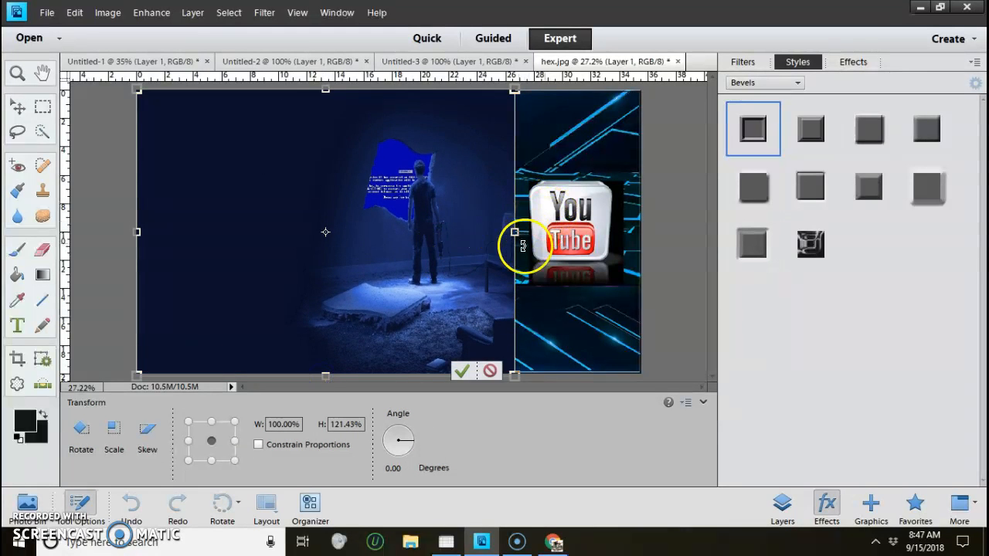
pyautogui.moveTo(514, 231); pyautogui.dragTo(638, 274)
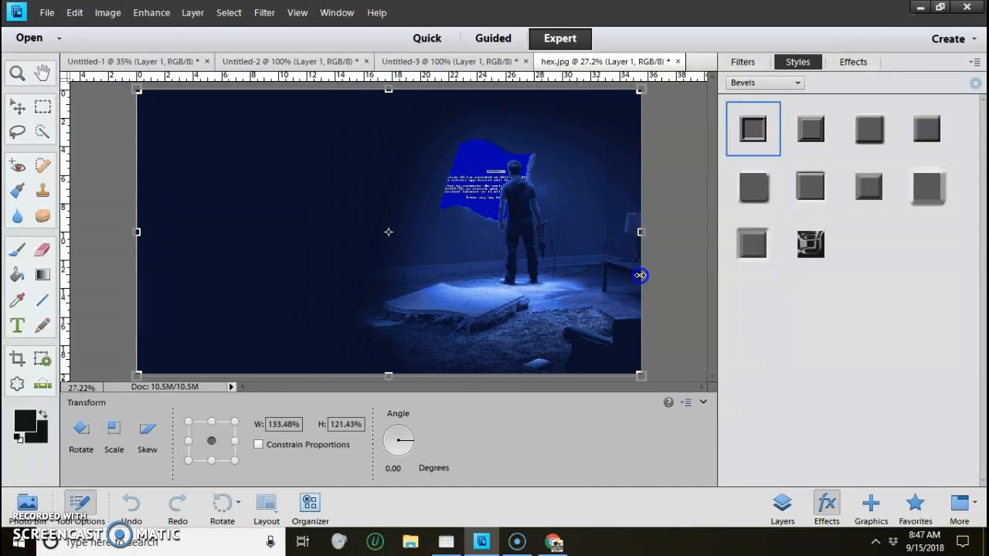
pyautogui.click(585, 370)
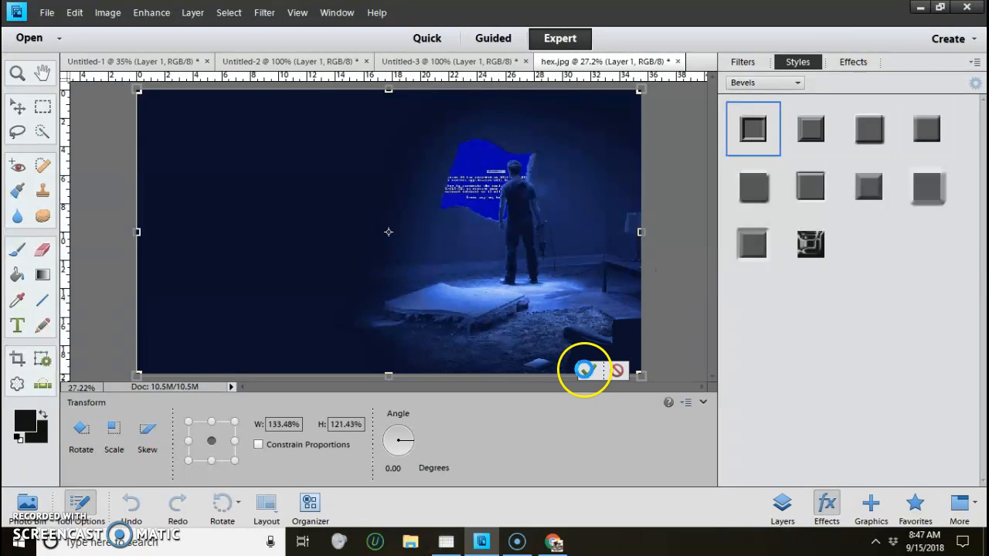
# Step: Lower the opacity of Layer 1 to 57% so the banner underneath shows through
pyautogui.click(782, 504)
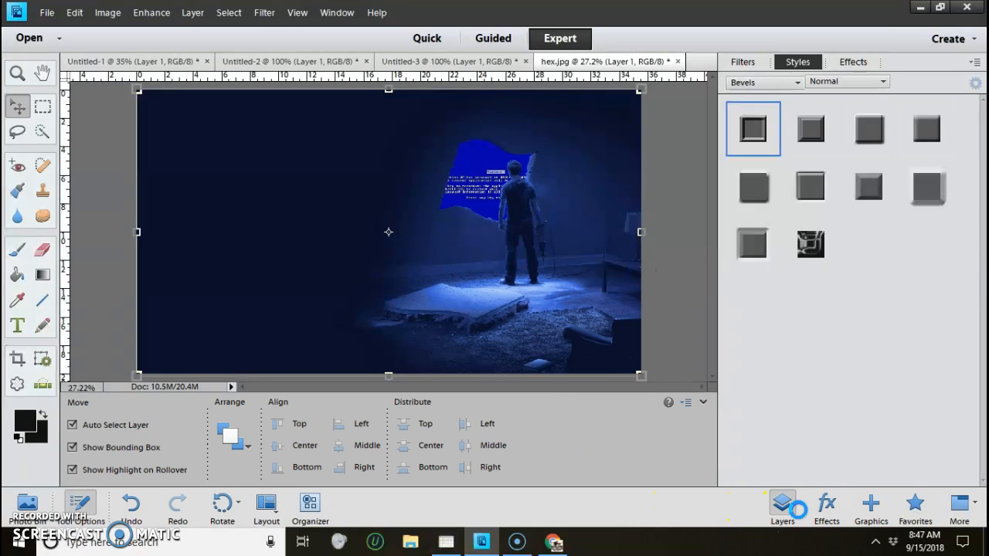
pyautogui.click(975, 81)
pyautogui.click(935, 101)
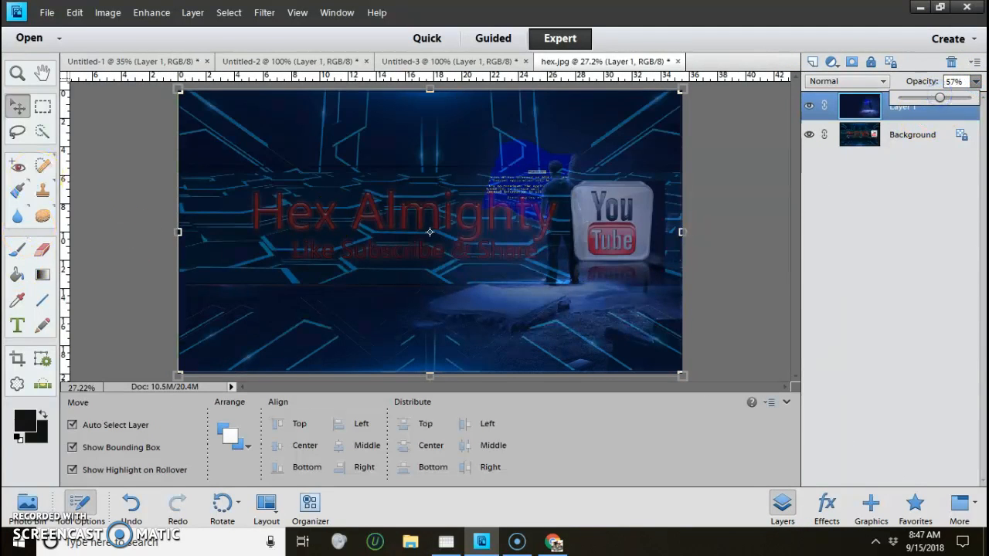
# Step: Select a full-width rectangular band around the Hex Almighty title and YouTube logo, and cut it out of Layer 1
pyautogui.click(44, 128)
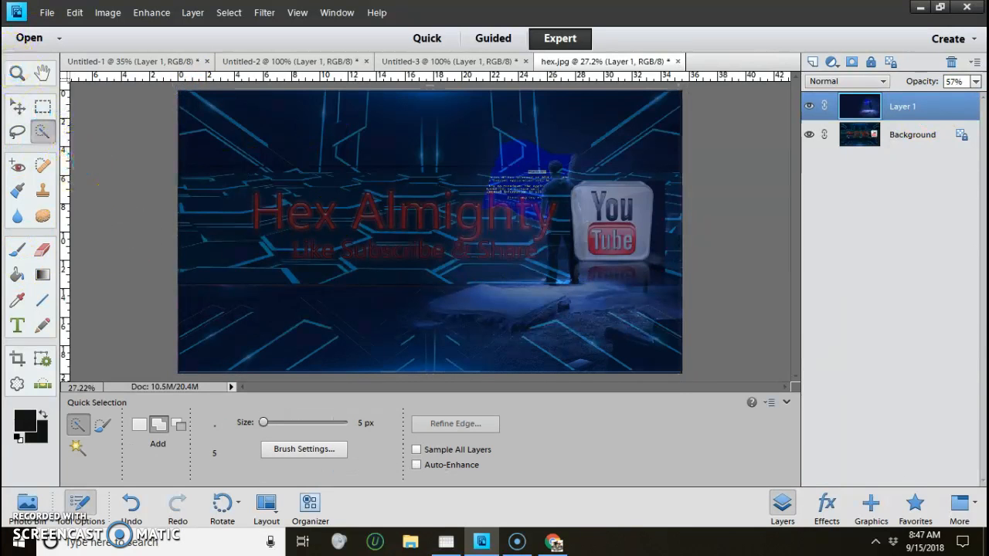
pyautogui.click(46, 112)
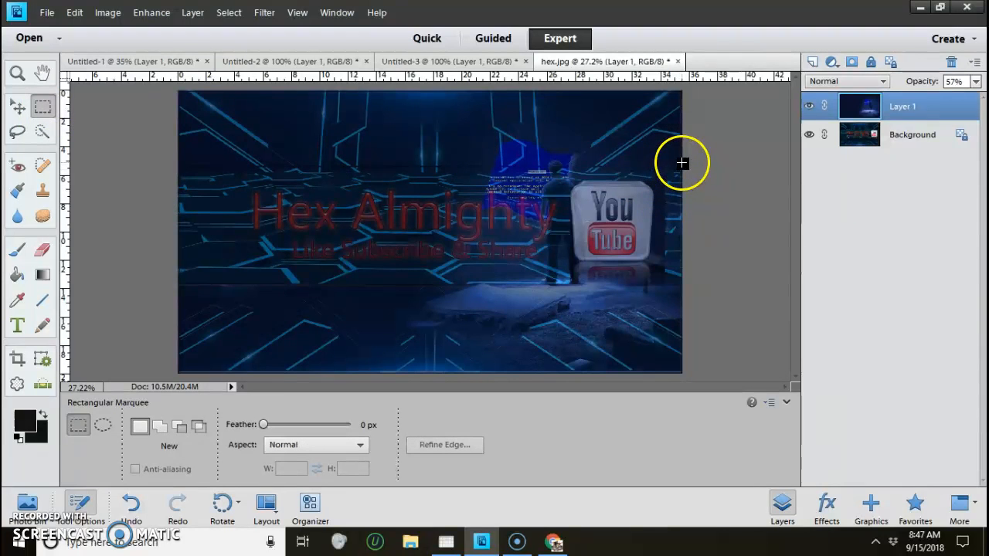
pyautogui.moveTo(682, 165); pyautogui.dragTo(55, 286)
pyautogui.click(76, 14)
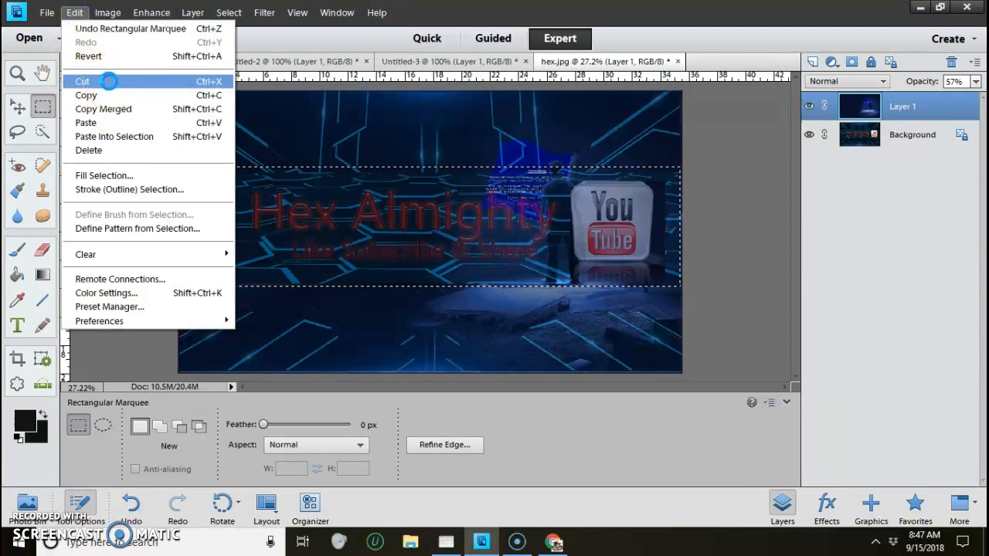
pyautogui.click(108, 81)
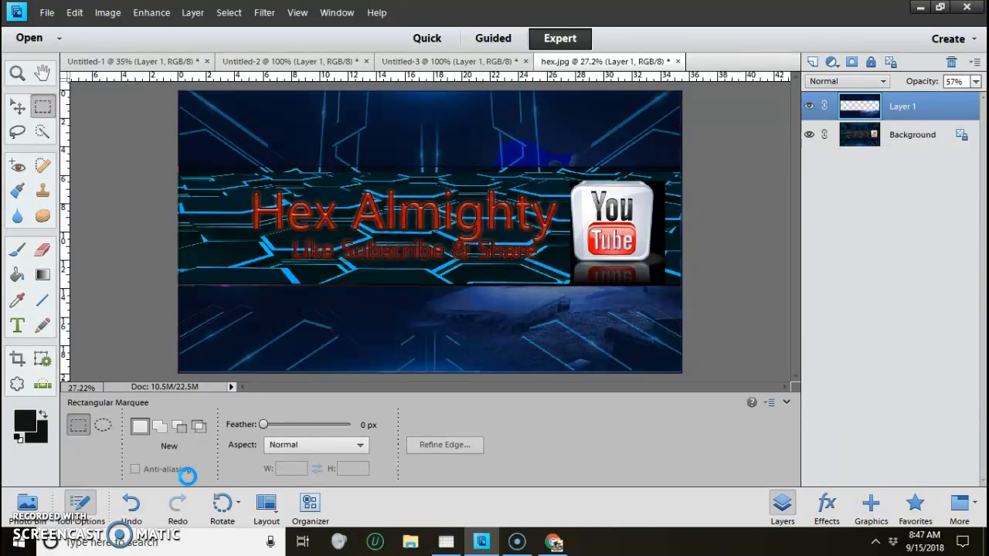
pyautogui.click(187, 467)
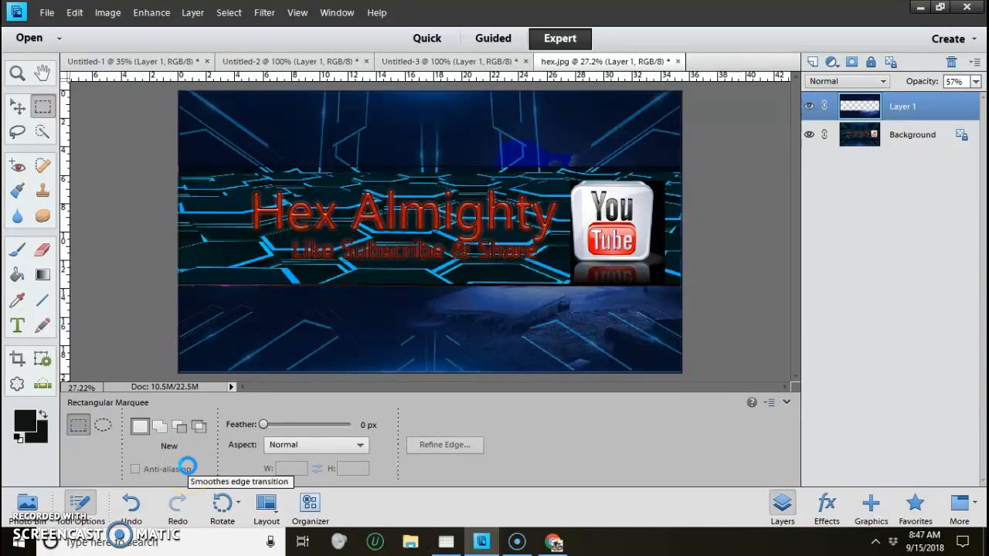